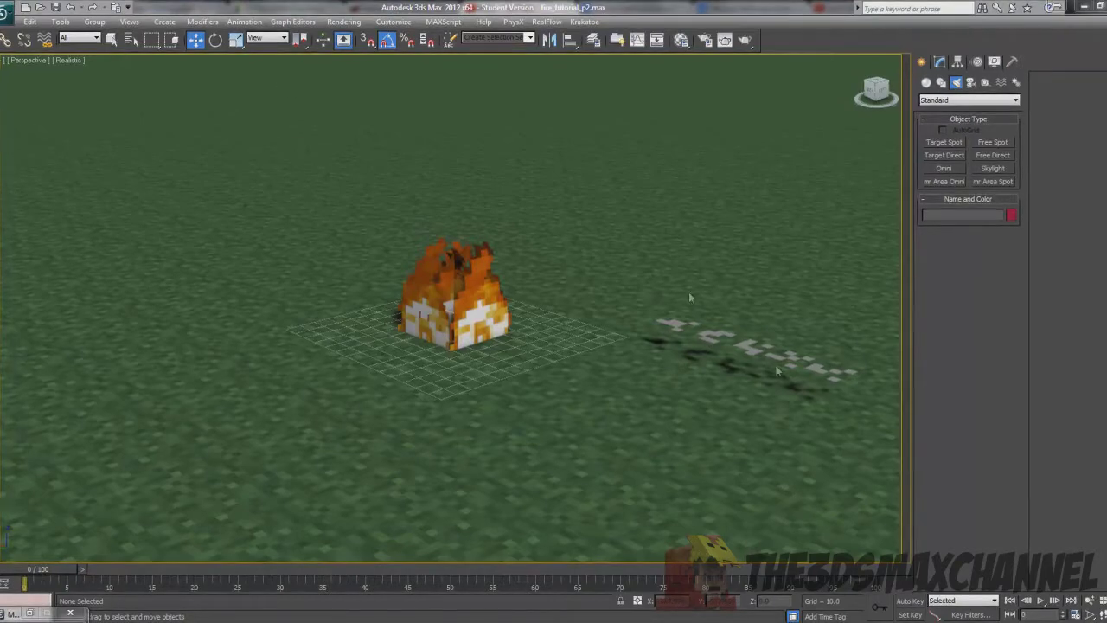
- Hide the Smoke object lying beside the fire
click(752, 350)
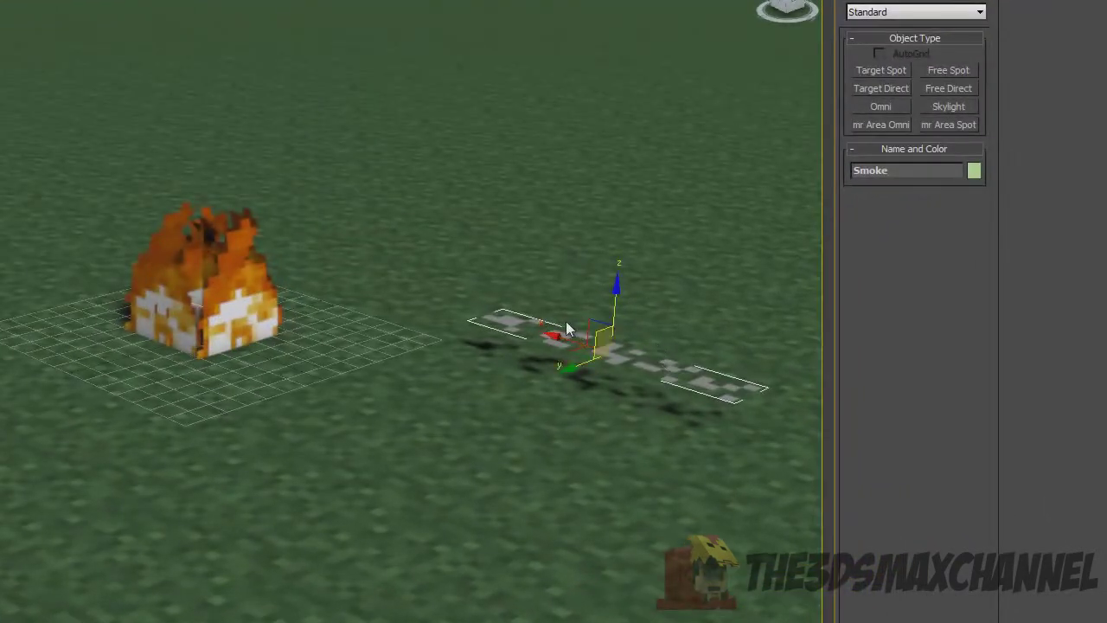
right_click(564, 341)
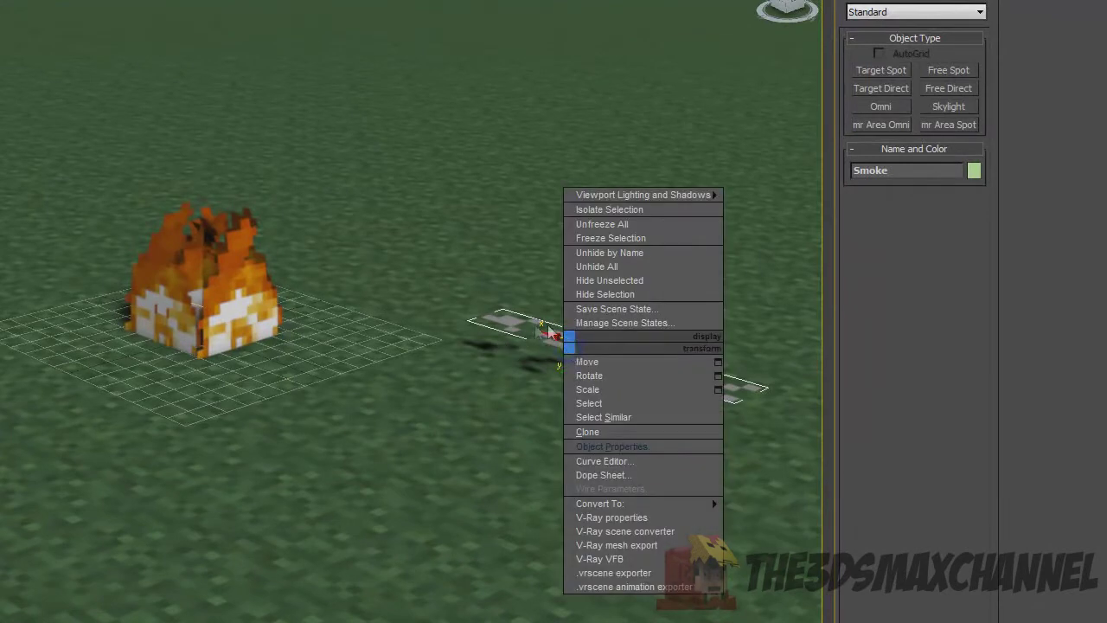
click(635, 295)
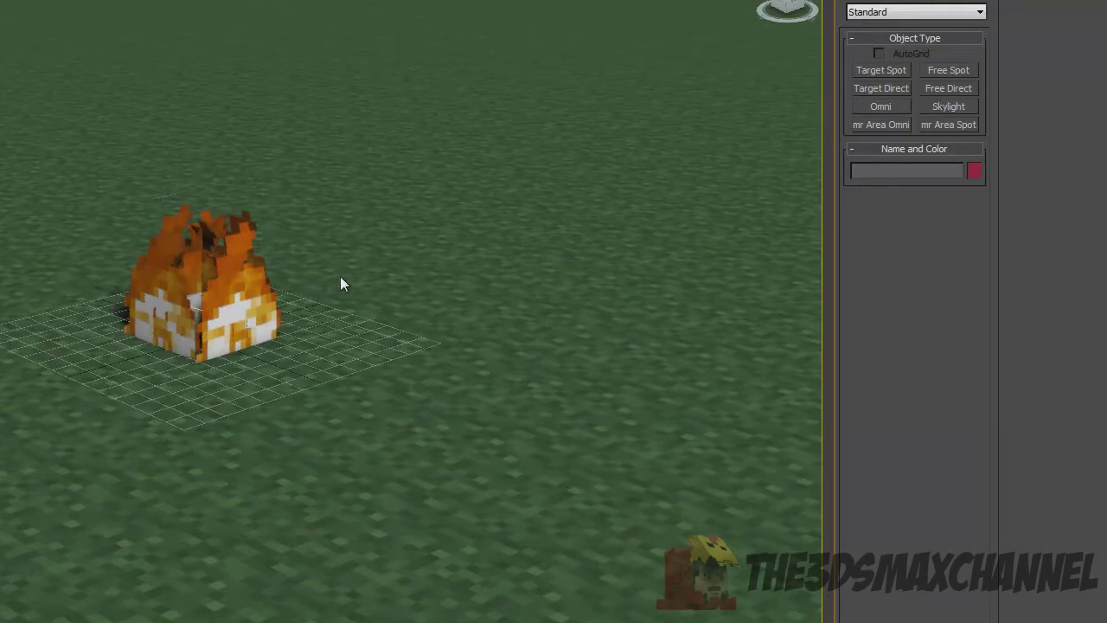
- Create a Standard Omni light on the ground in the middle of the fire
middle_drag(340, 276, 451, 218)
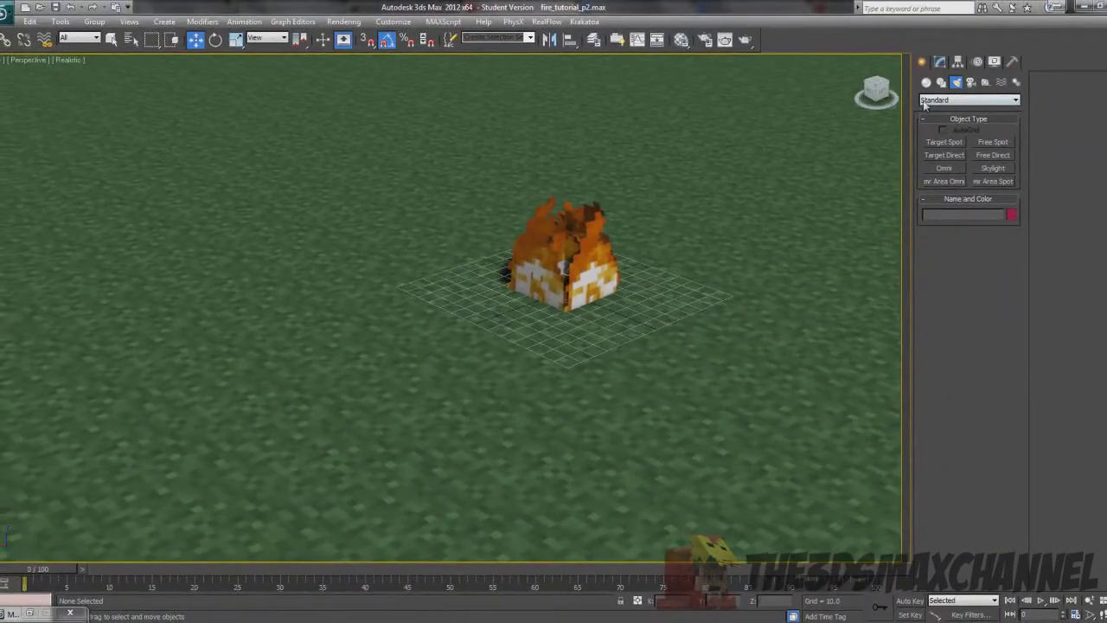
scroll(687, 286, down, 5)
scroll(648, 309, up, 8)
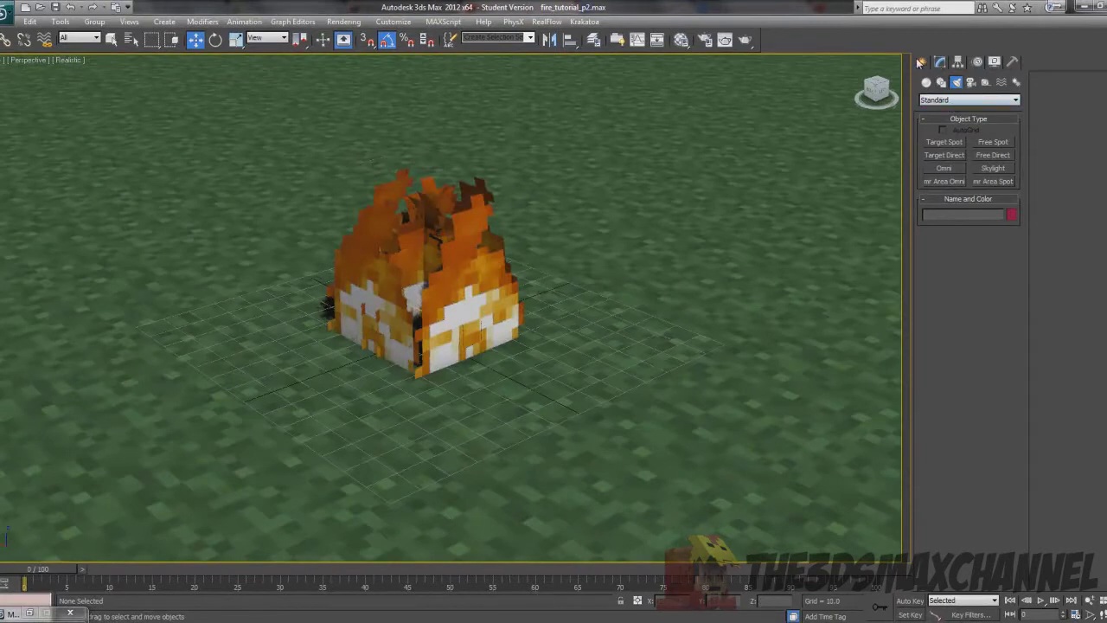
click(947, 101)
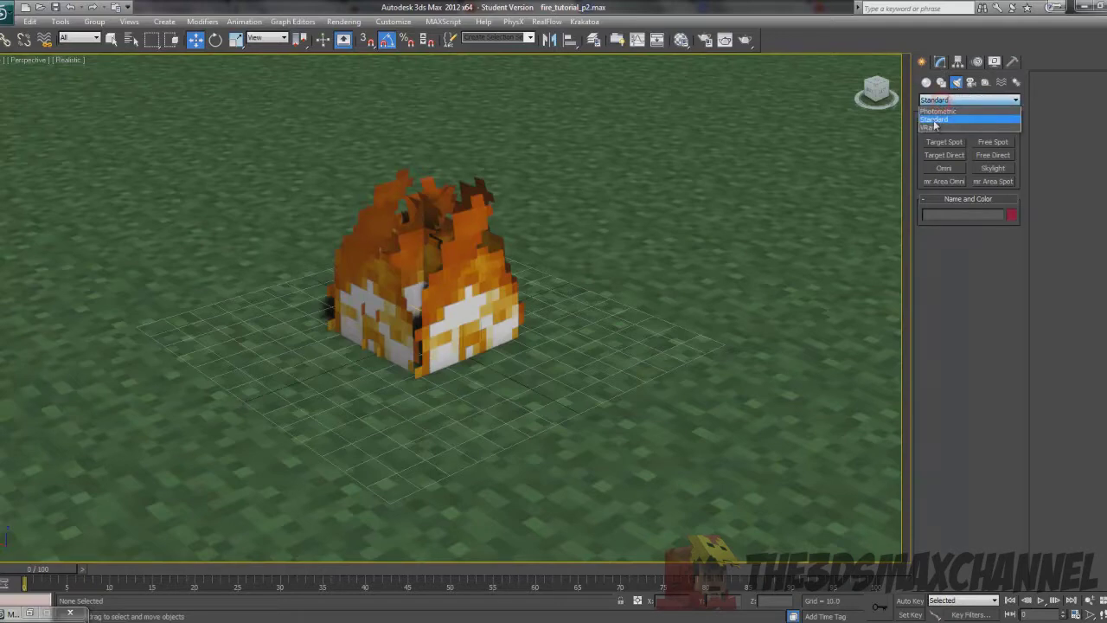
click(934, 119)
click(974, 101)
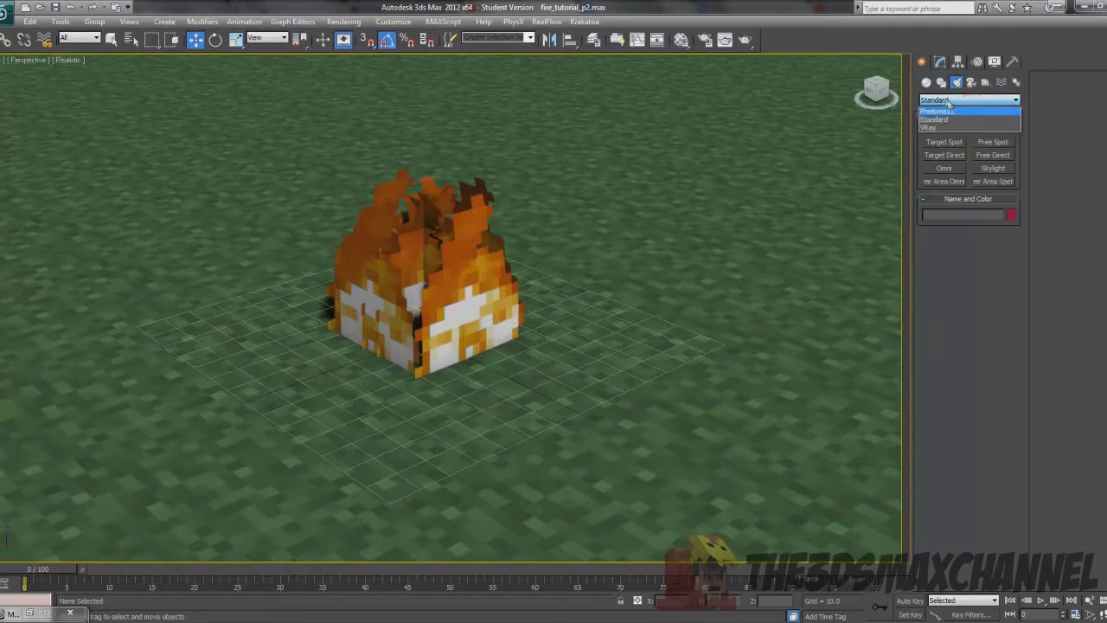
click(943, 113)
click(945, 100)
click(941, 124)
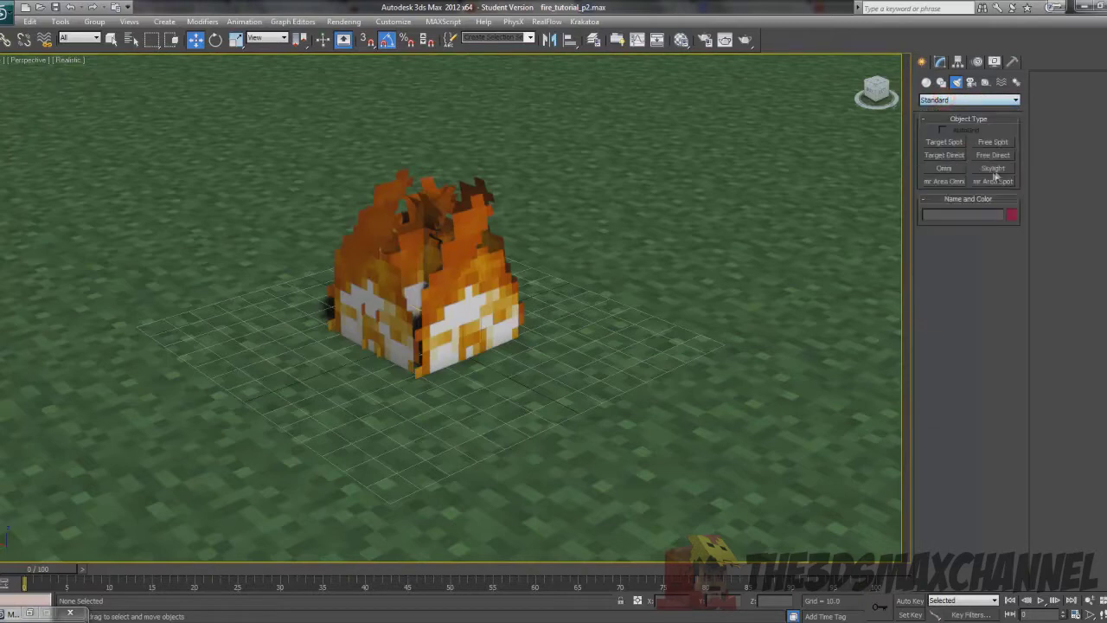
click(954, 169)
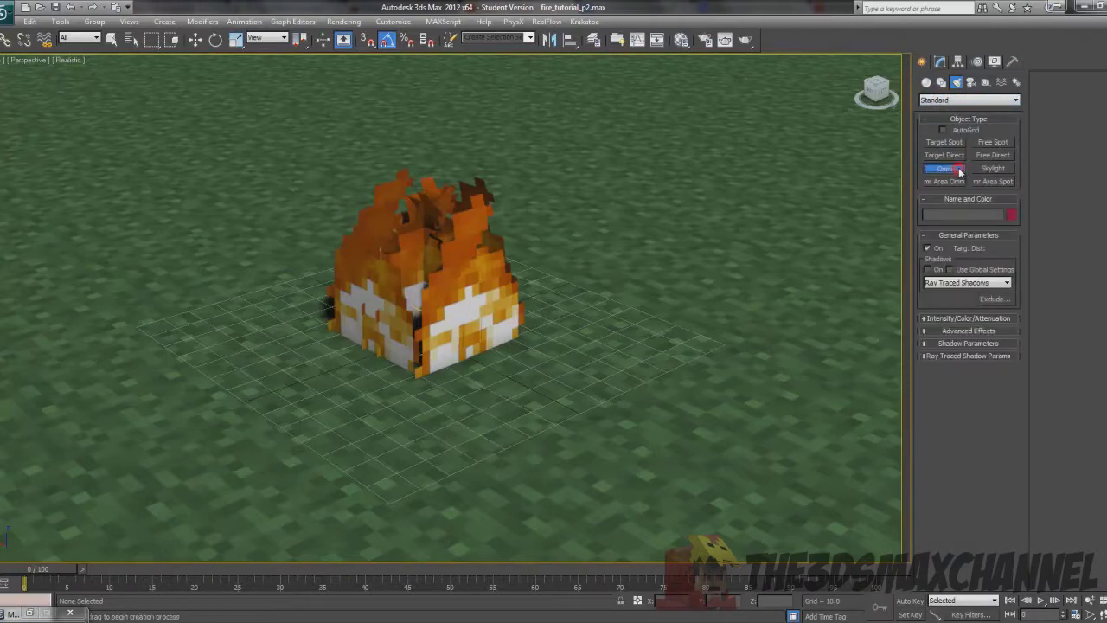
scroll(778, 168, down, 3)
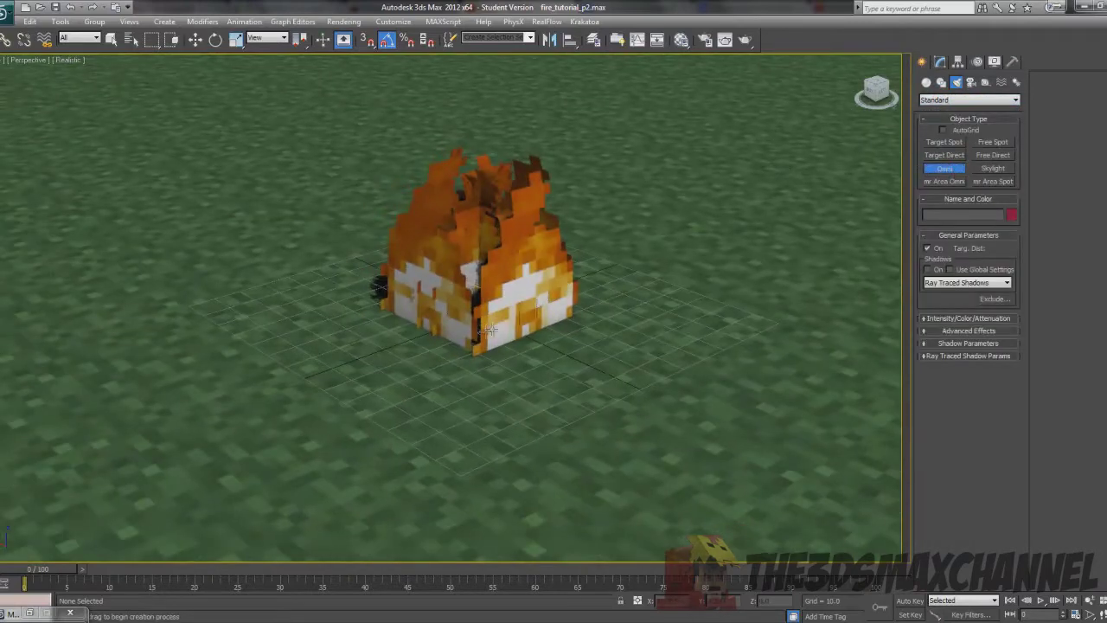
scroll(476, 331, down, 1)
click(466, 310)
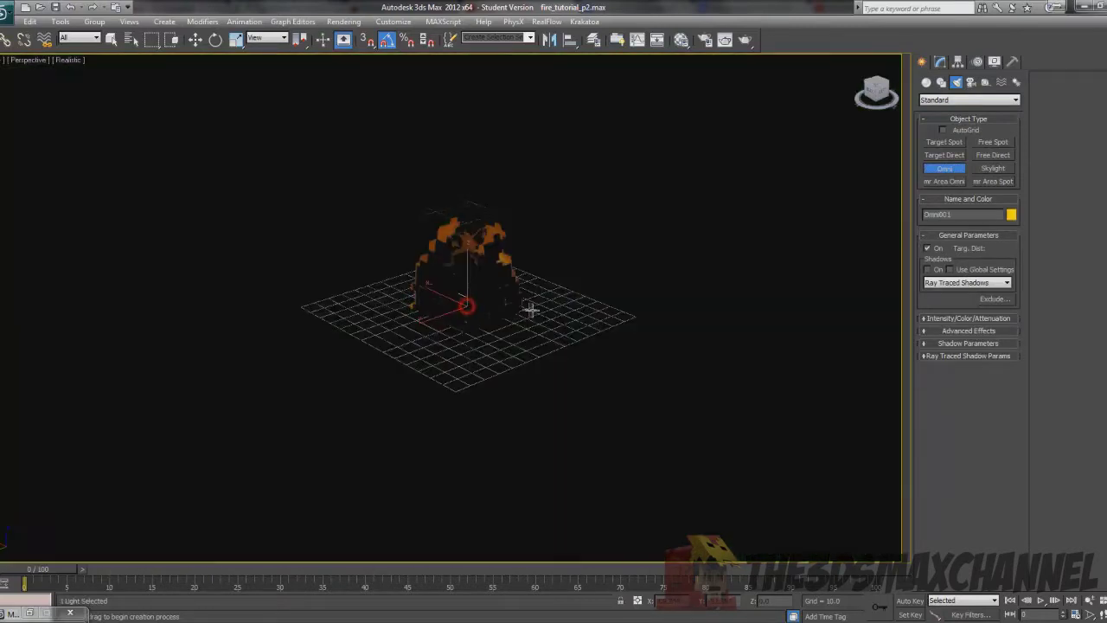
middle_drag(536, 327, 531, 340)
scroll(531, 340, up, 4)
scroll(531, 340, down, 2)
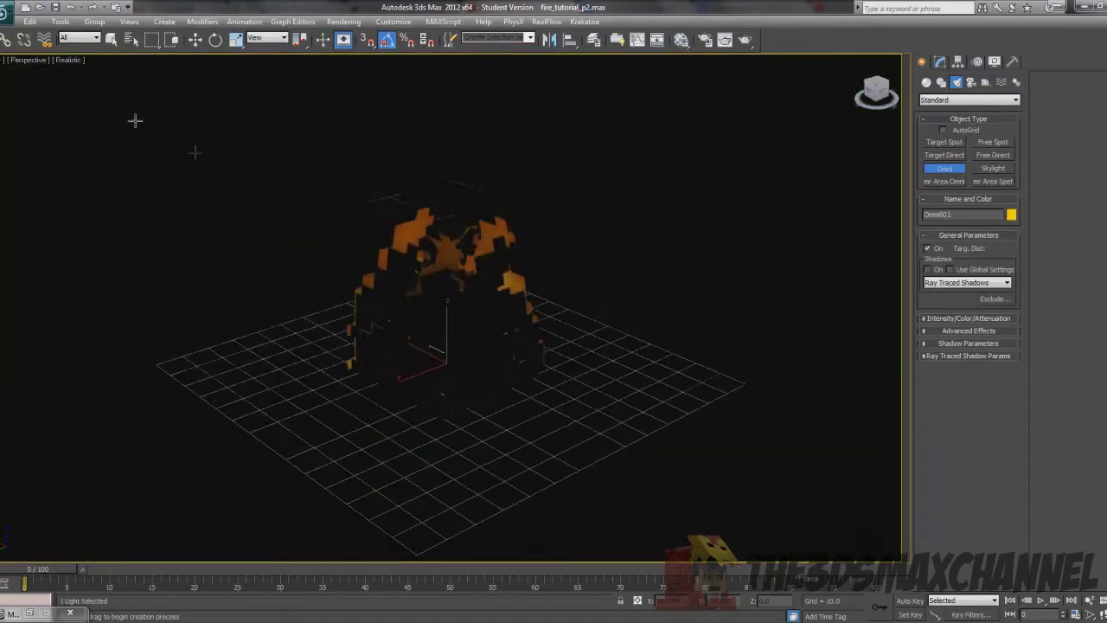
click(195, 40)
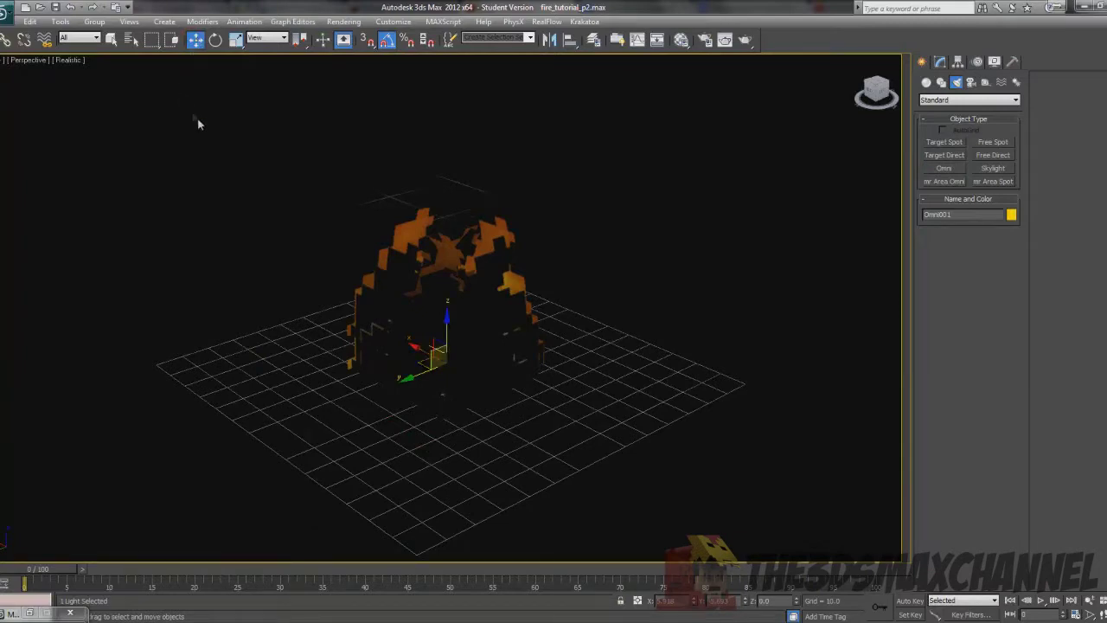
- Try the Shaded display style in the perspective viewport, then restore Realistic
scroll(452, 153, up, 3)
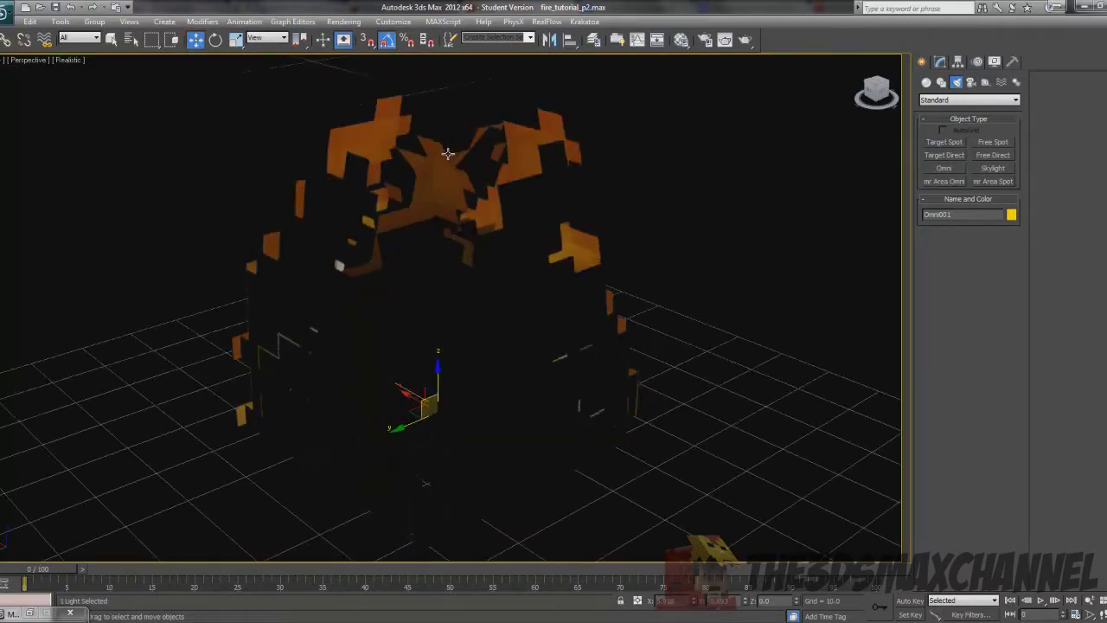
click(68, 60)
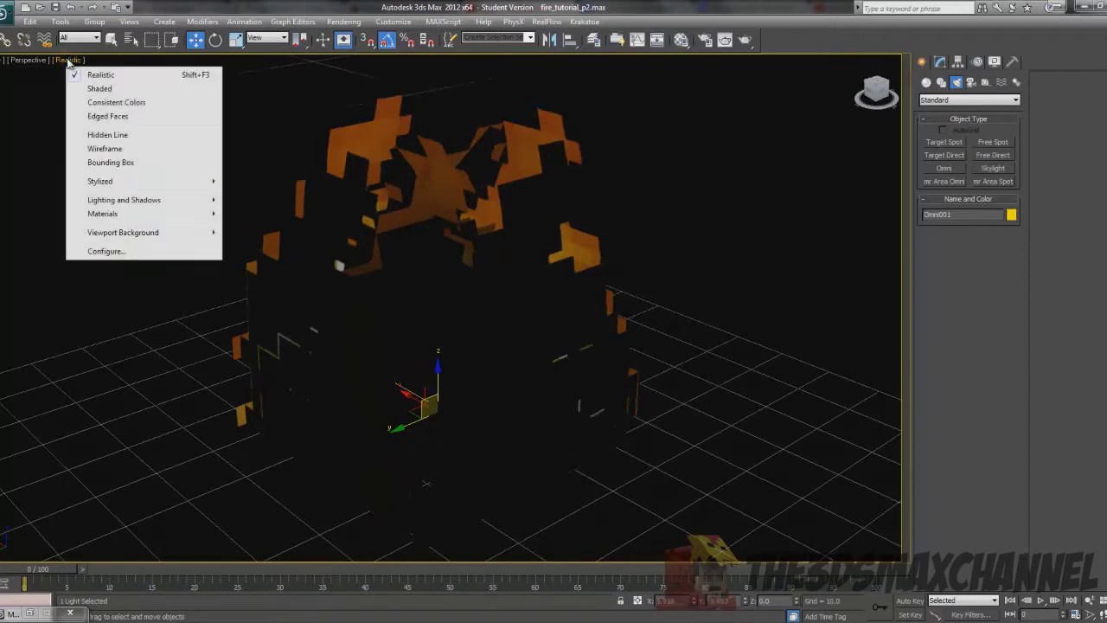
mouse_move(141, 202)
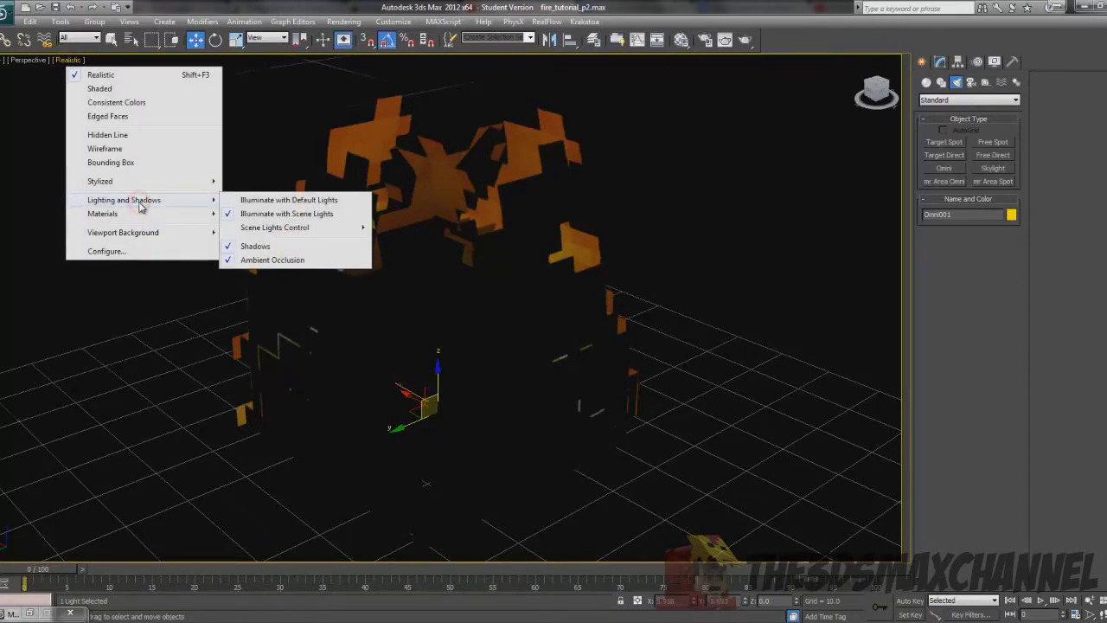
click(70, 60)
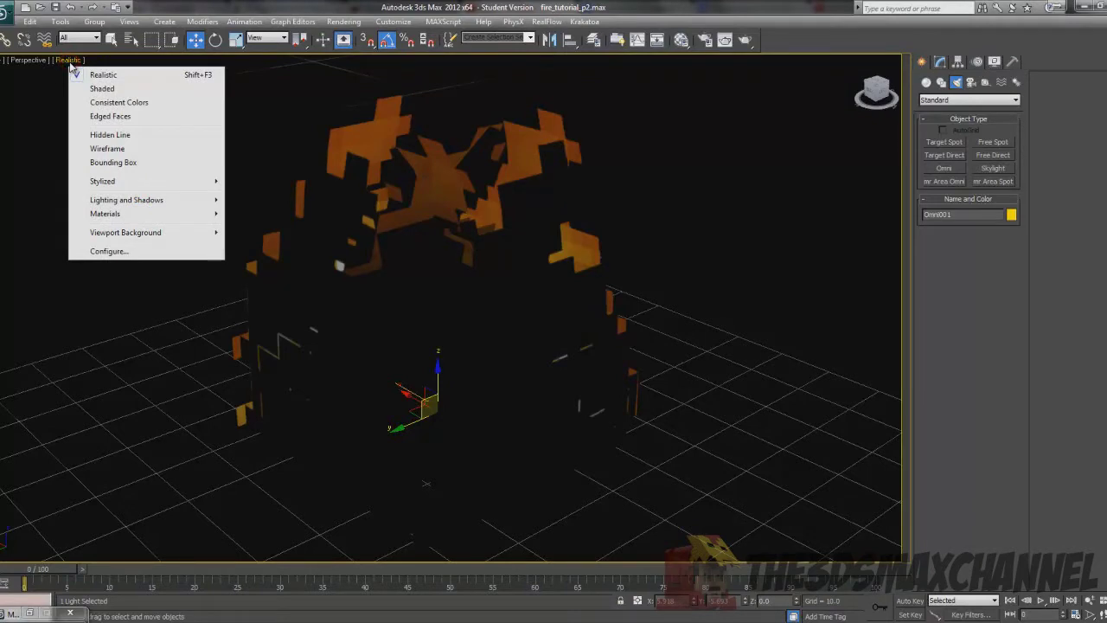
click(62, 59)
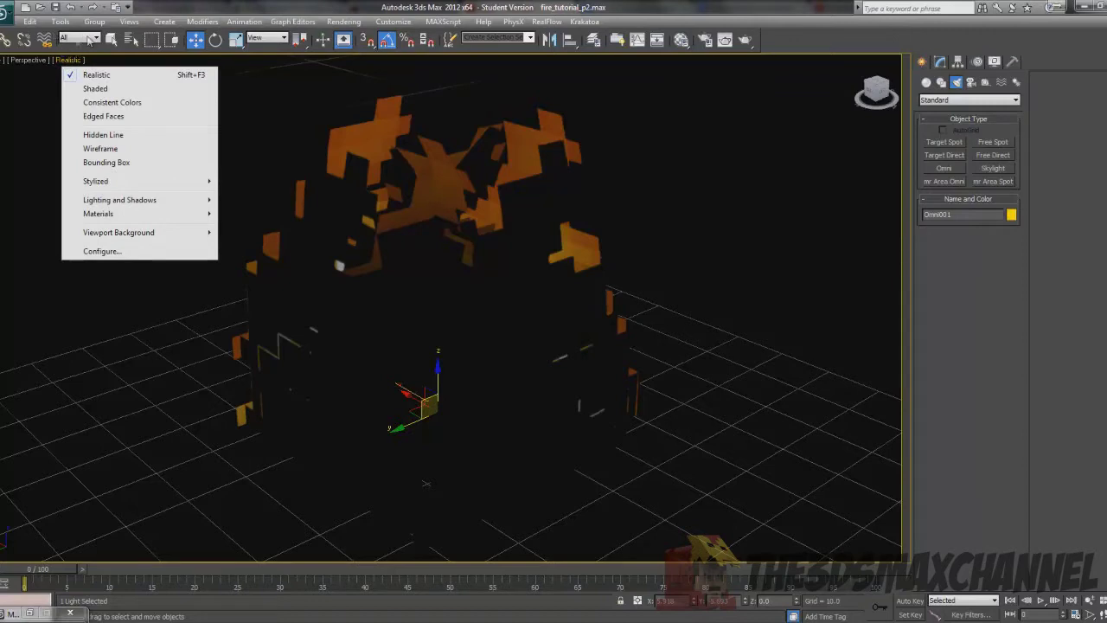
click(69, 59)
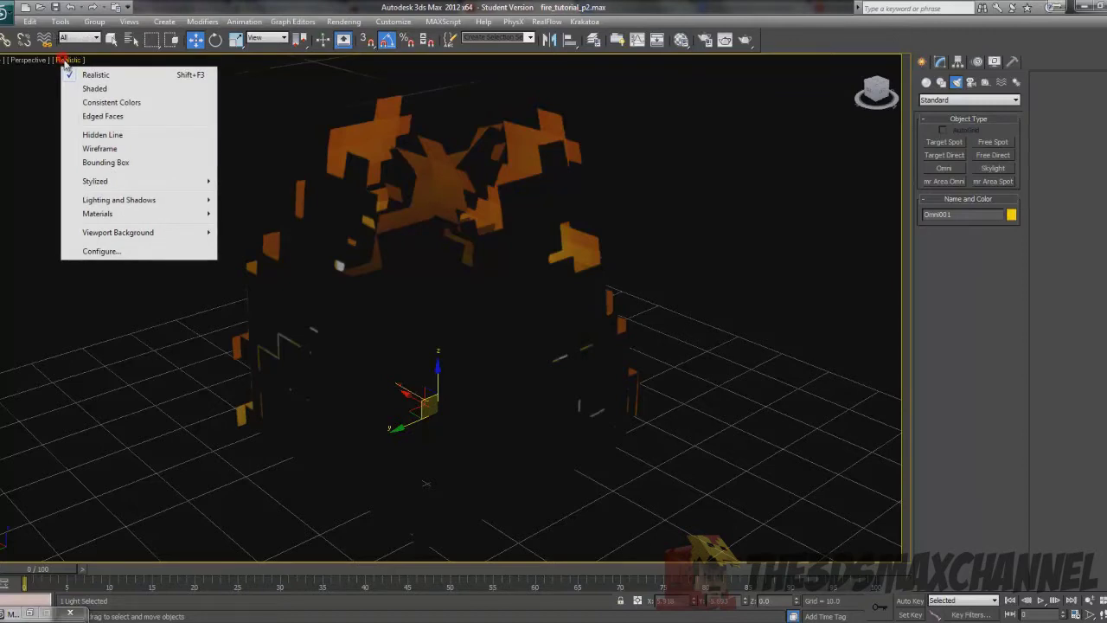
click(95, 90)
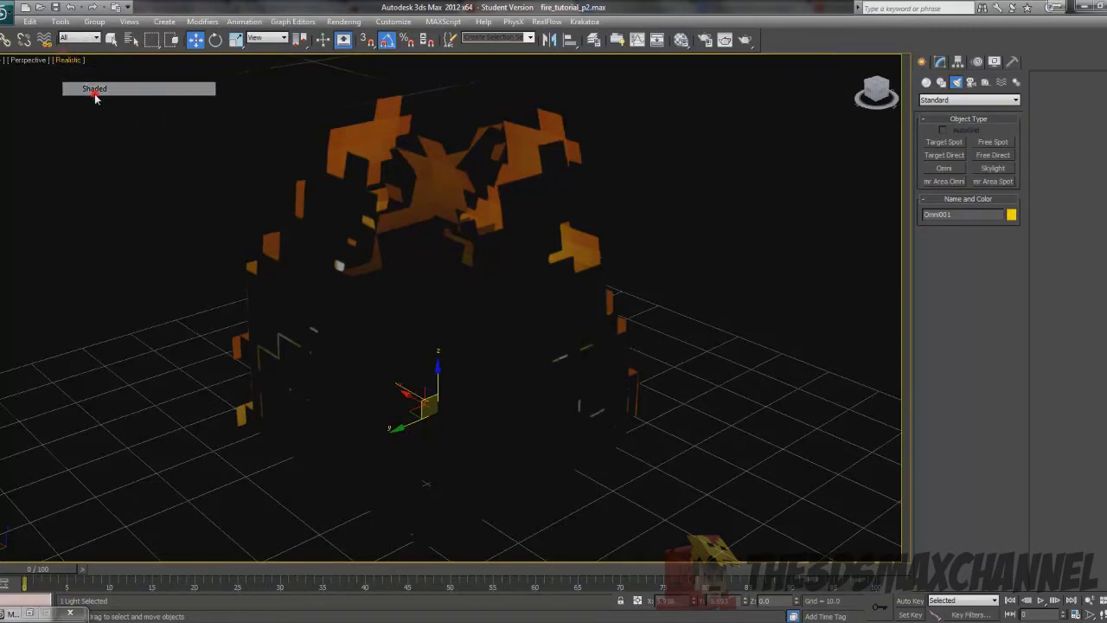
scroll(353, 189, down, 5)
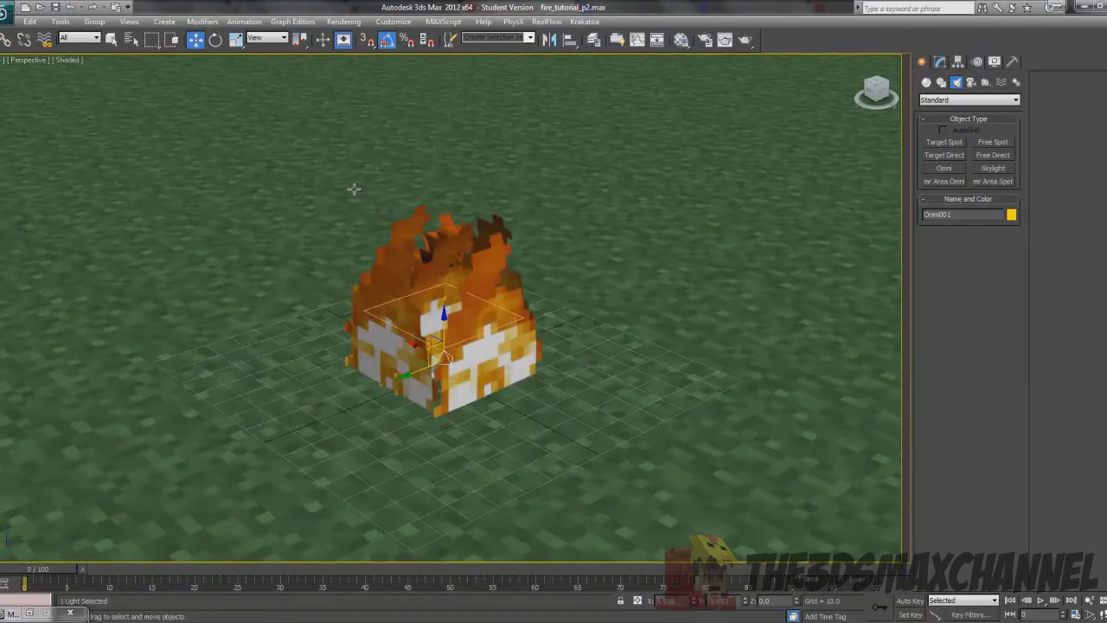
scroll(354, 187, up, 5)
scroll(363, 195, down, 8)
scroll(368, 201, up, 8)
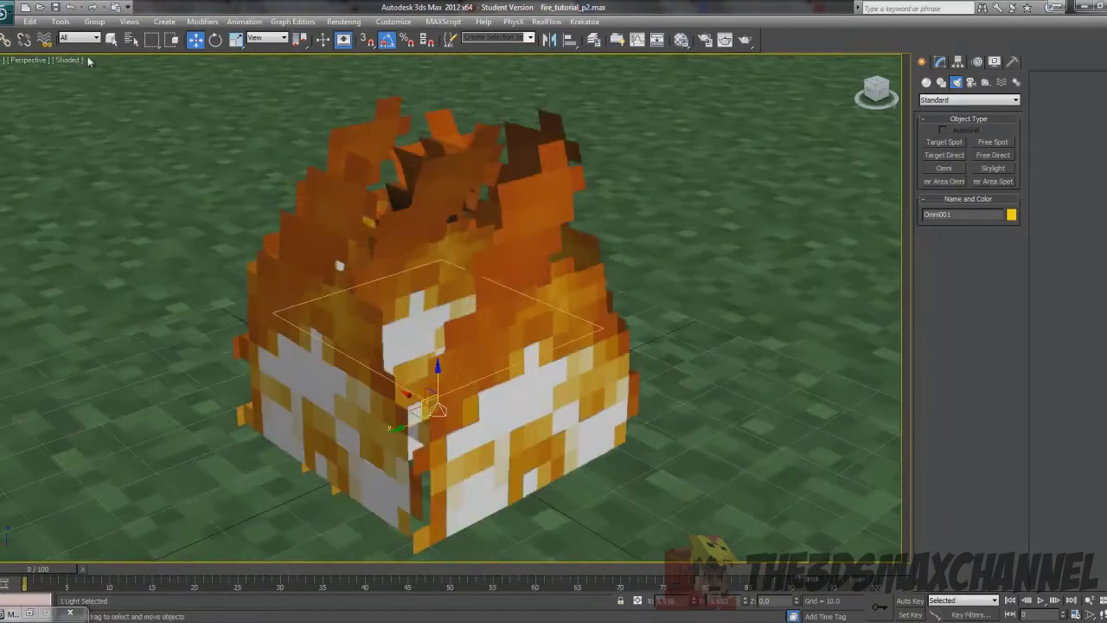
click(67, 59)
click(86, 75)
- Illuminate the perspective viewport with default lights instead of the scene lights
click(69, 59)
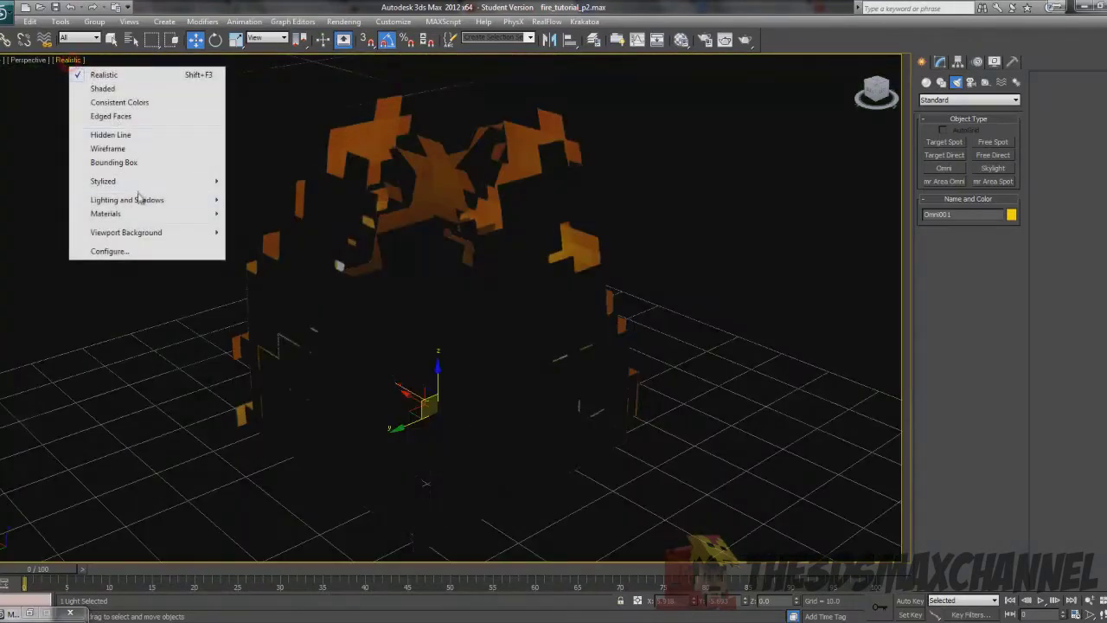
mouse_move(122, 201)
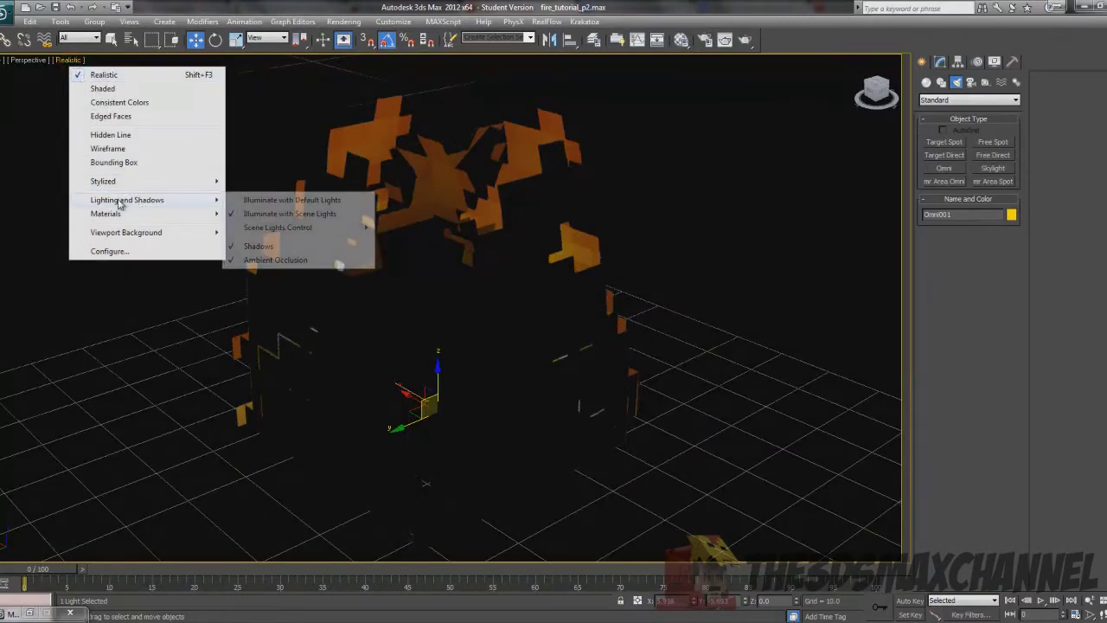
click(248, 202)
scroll(298, 199, down, 5)
scroll(314, 197, up, 6)
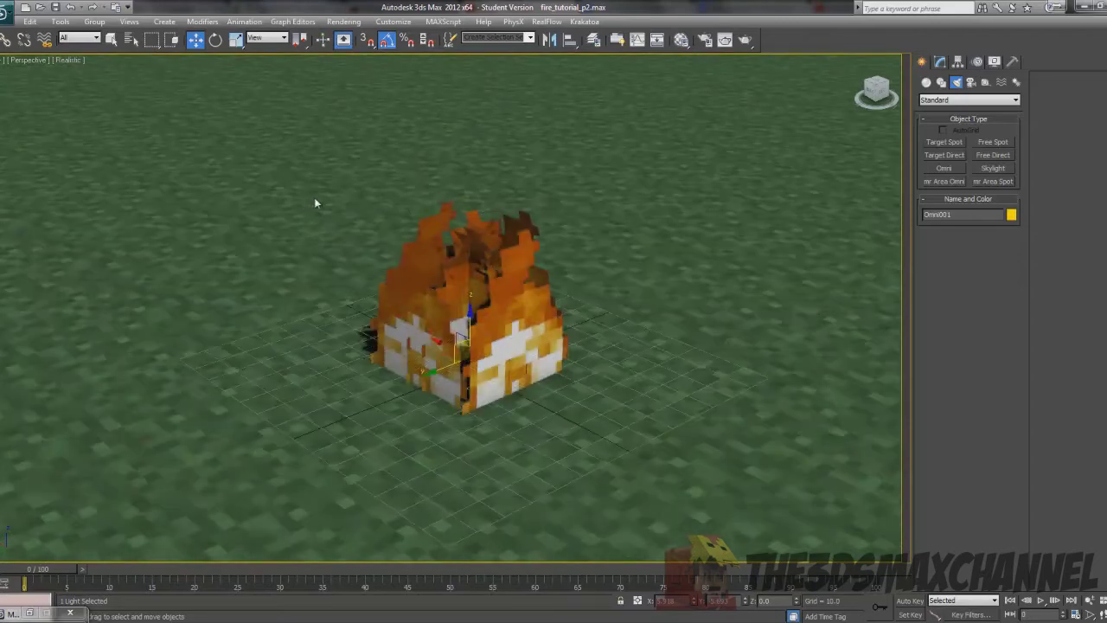
middle_drag(345, 211, 341, 182)
scroll(349, 184, down, 5)
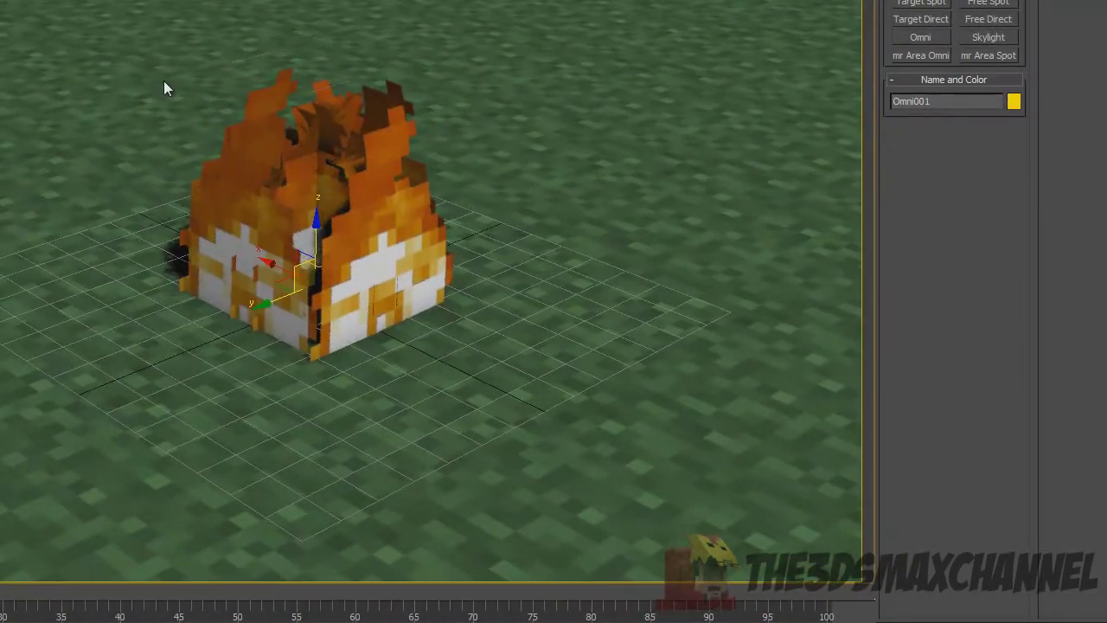
alt+middle_drag(239, 89, 244, 62)
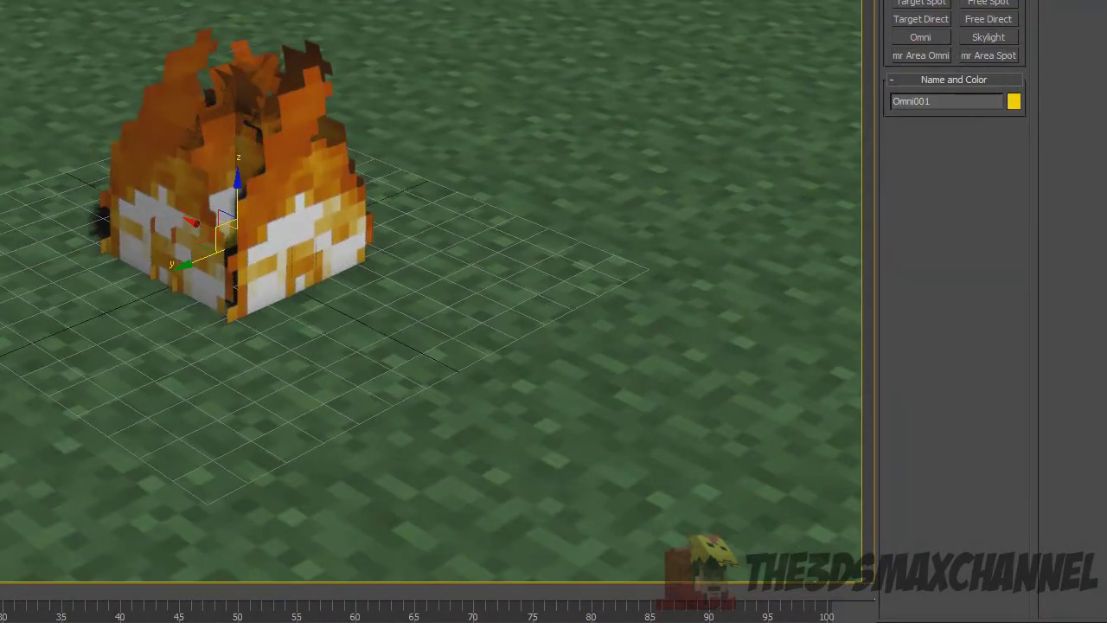
click(0, 0)
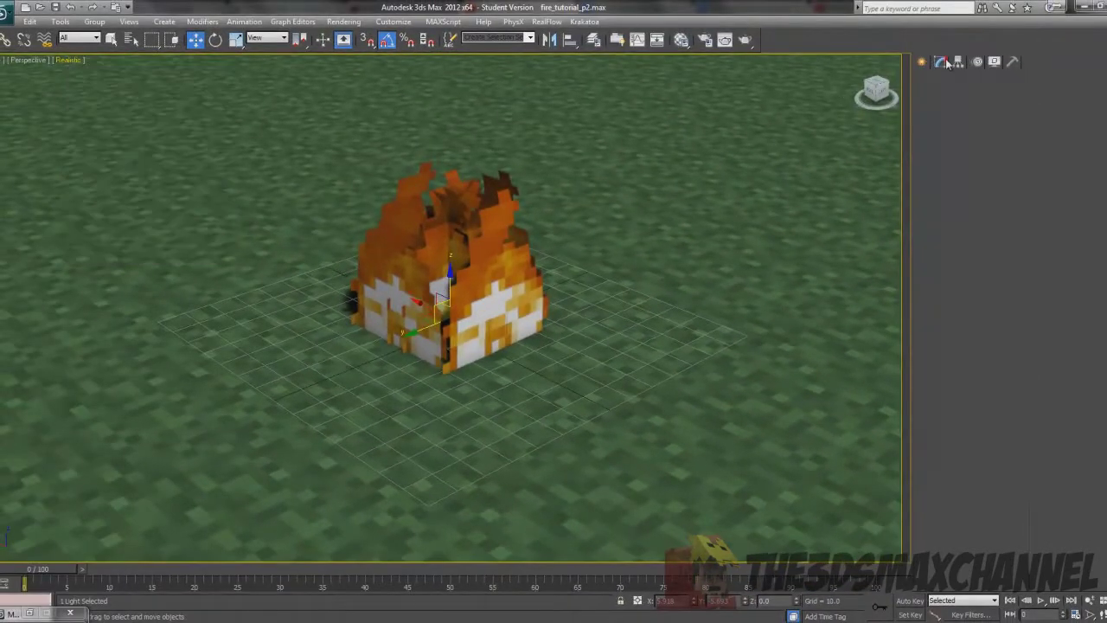
- Centre the Omni light within the fire in the Top view, setting its X and Y positions to 0
click(939, 63)
alt+middle_drag(595, 196, 484, 278)
key(t)
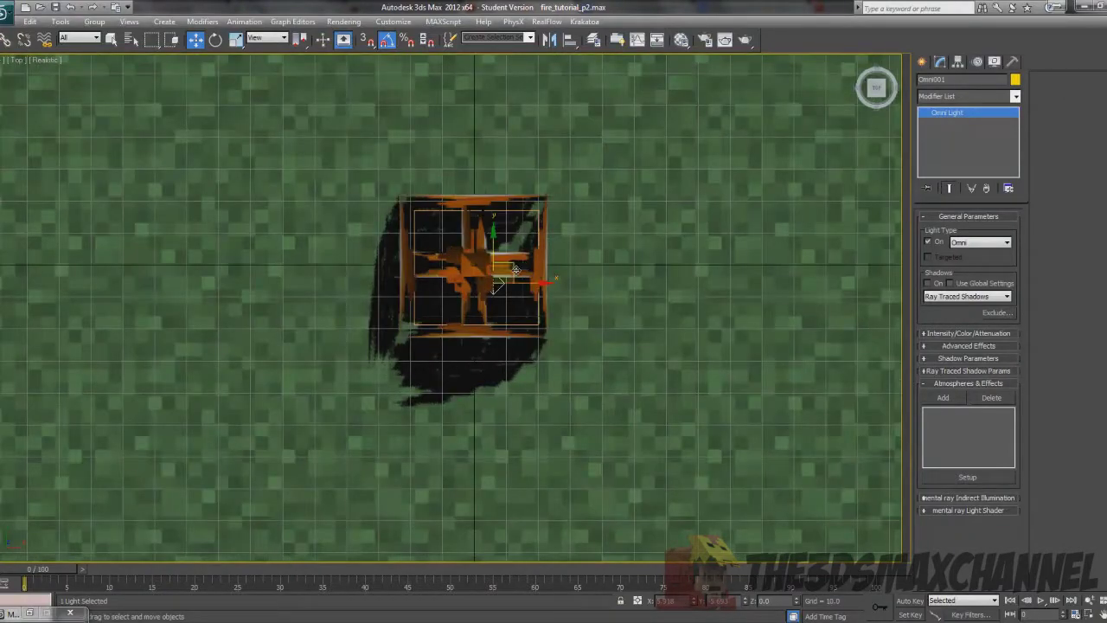
drag(517, 273, 494, 253)
key(F3)
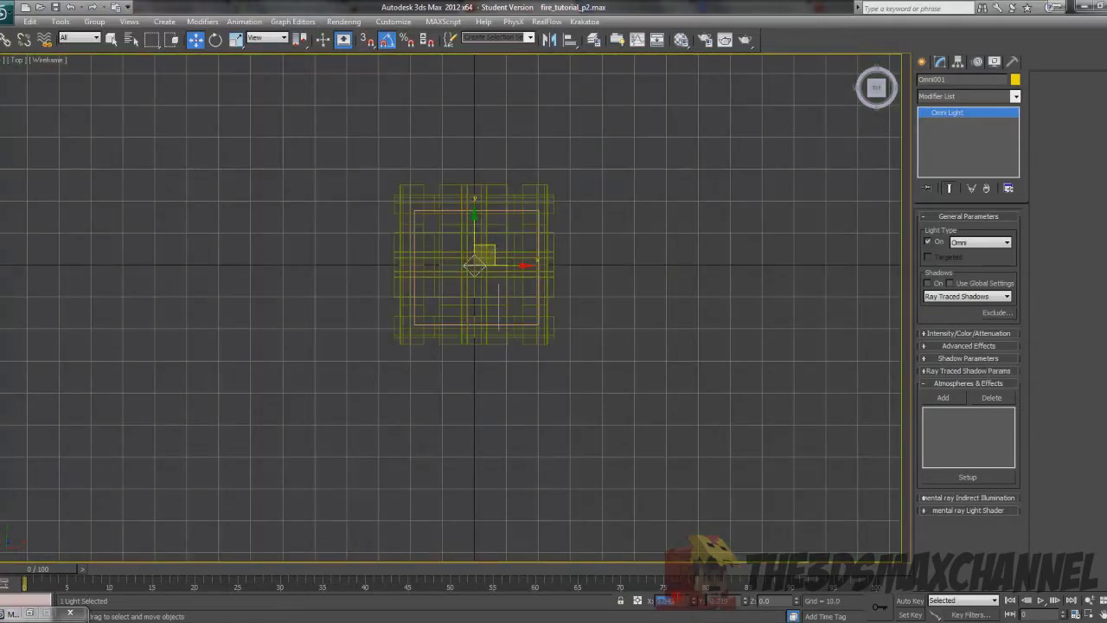
key(Tab)
text(0)
key(Return)
- Raise the Omni light inside the fire to a Z height of about 22 in the perspective view
middle_drag(604, 427, 596, 326)
key(p)
scroll(595, 321, up, 2)
drag(466, 325, 467, 310)
key(F3)
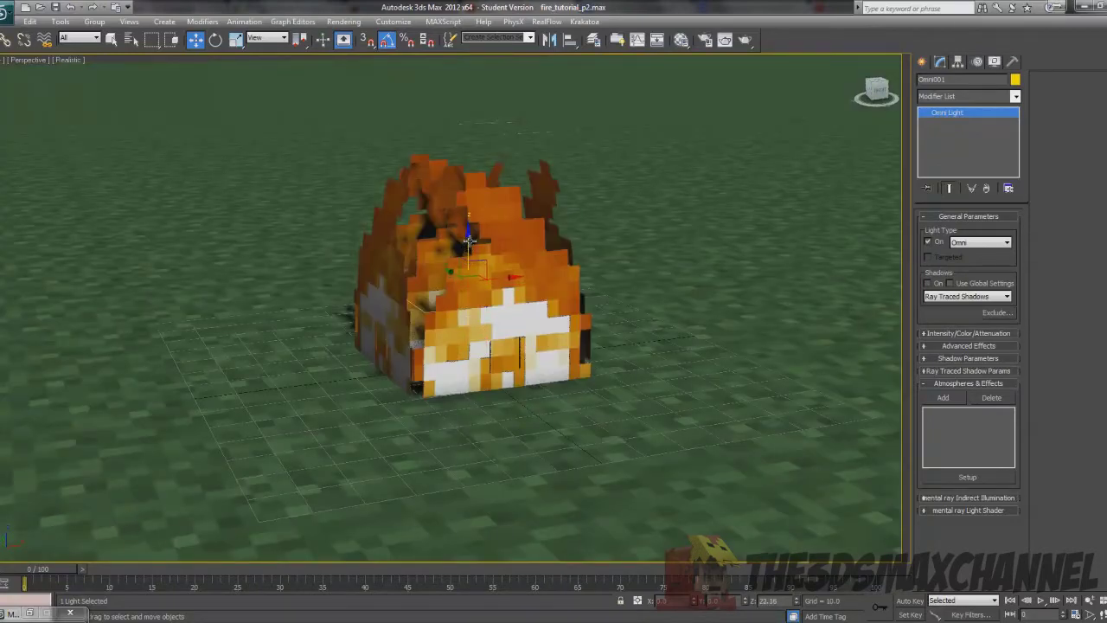
alt+middle_drag(468, 307, 475, 276)
key(F3)
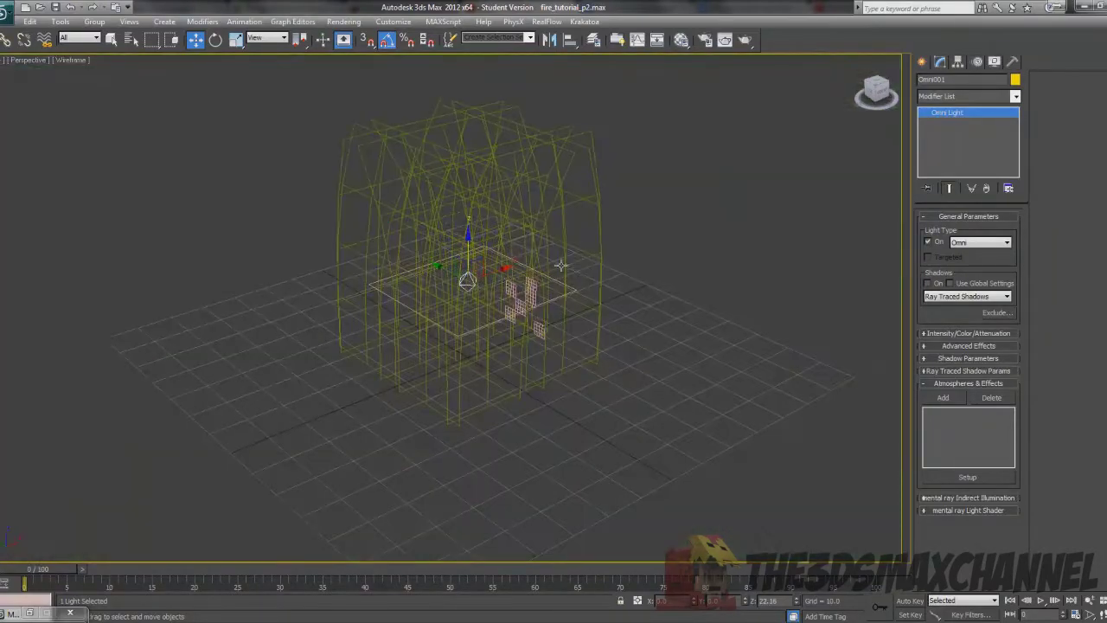
scroll(561, 265, down, 2)
key(F3)
- Render the perspective view of the fire lit by the Omni light
middle_drag(562, 263, 553, 222)
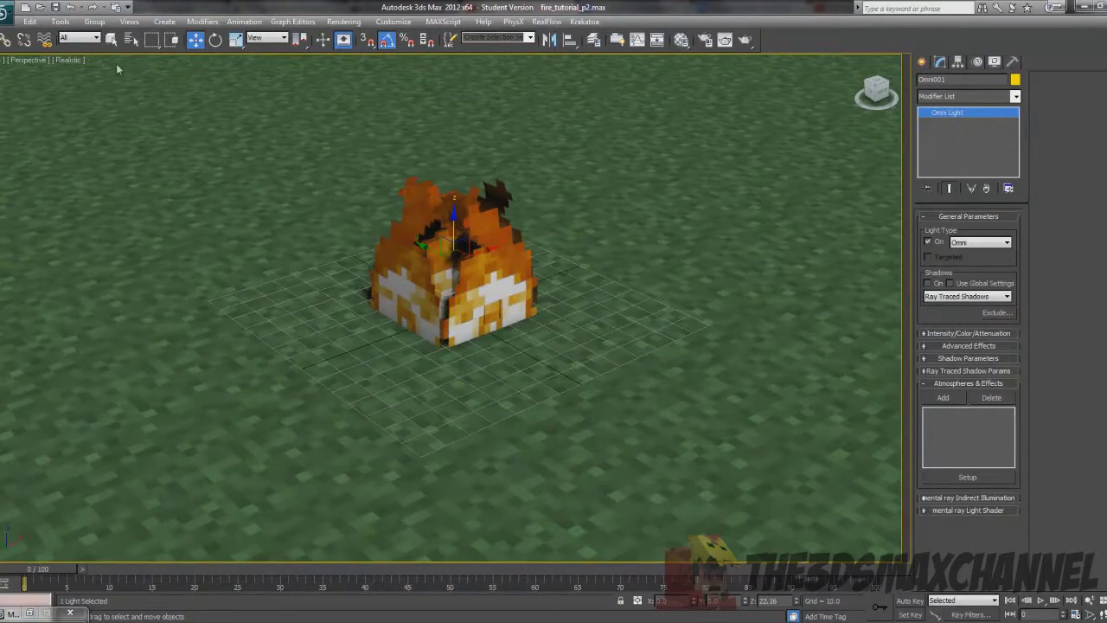
click(71, 63)
click(397, 4)
middle_drag(447, 226, 437, 234)
click(344, 22)
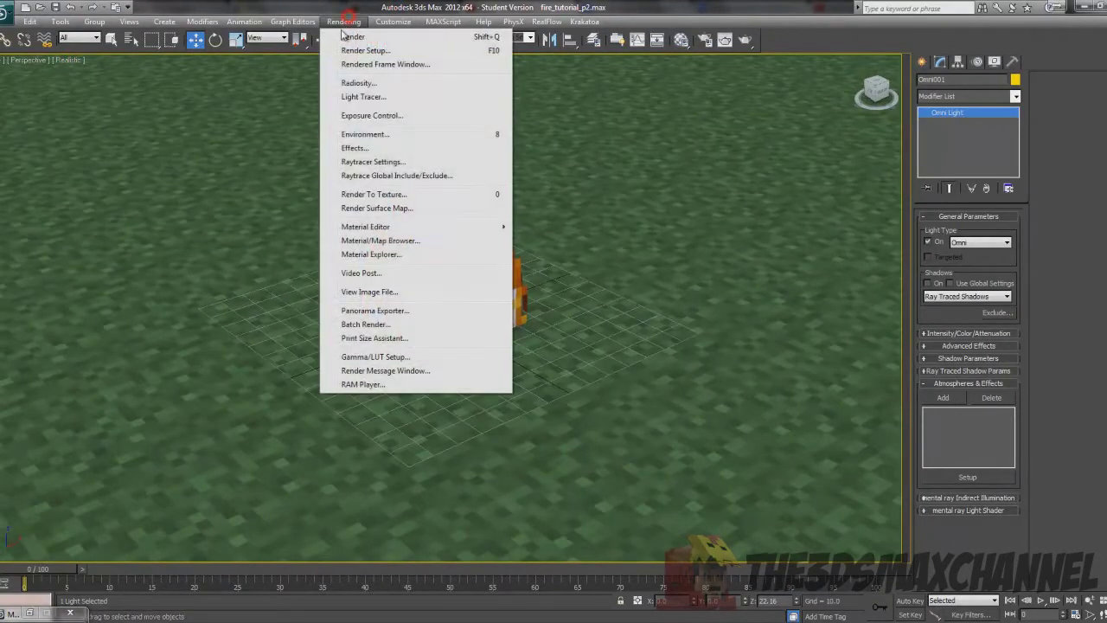
click(354, 34)
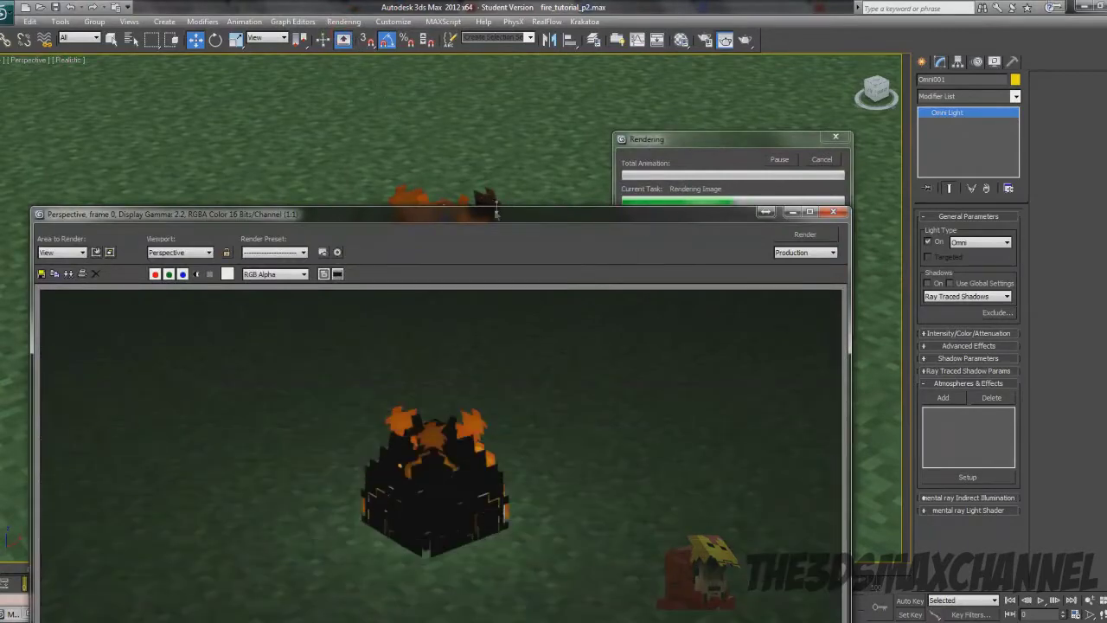
- Examine the finished render of the fire and minimize its window to return to the perspective view
drag(493, 180, 483, 65)
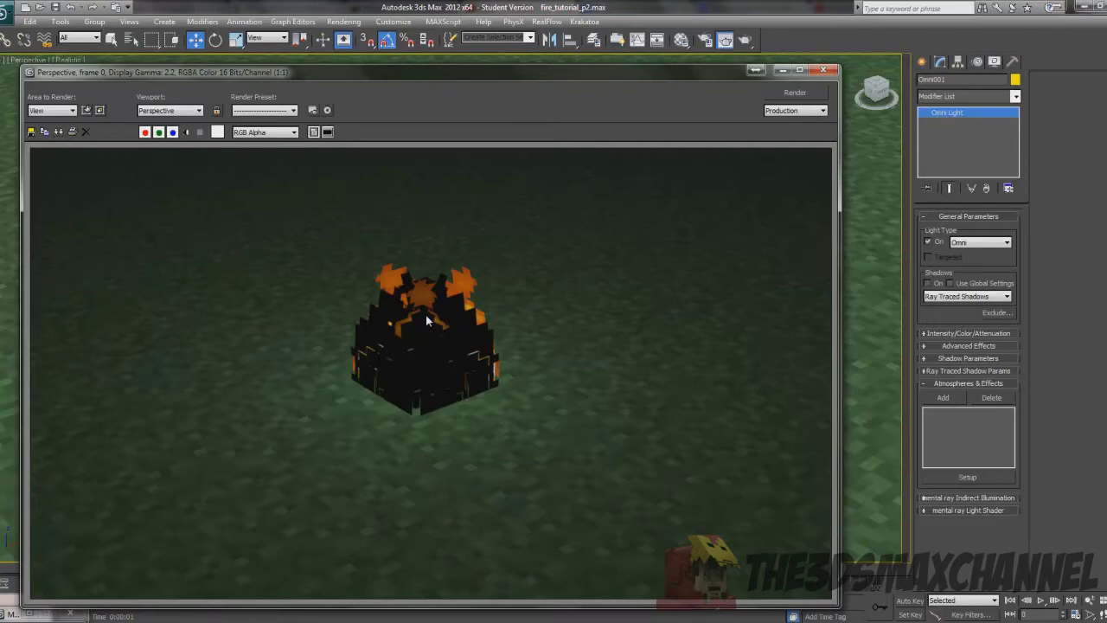
click(781, 69)
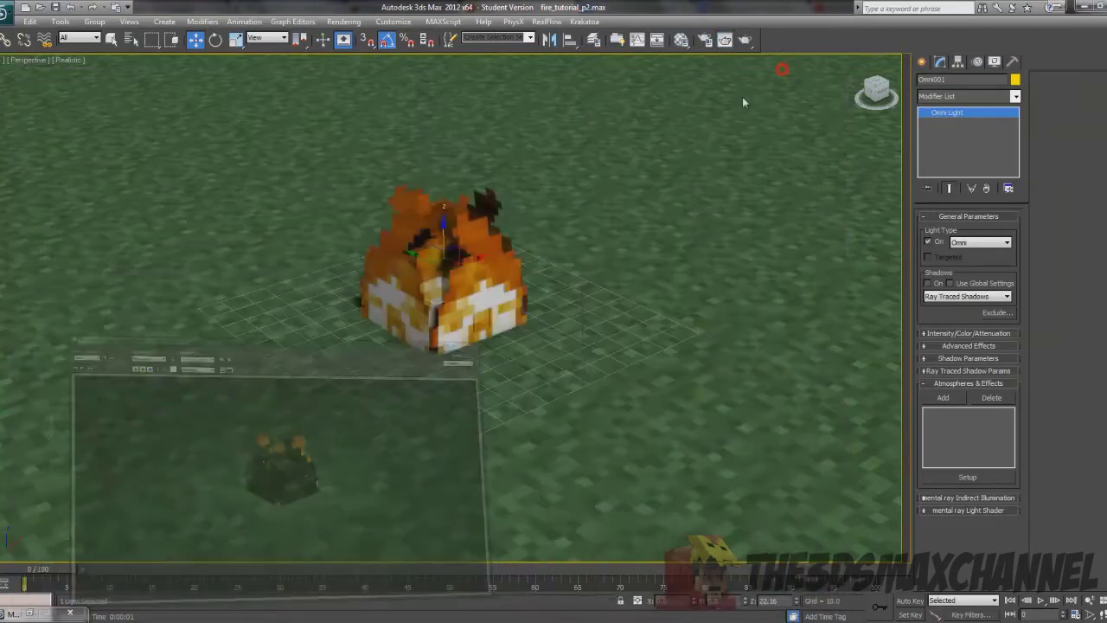
middle_drag(554, 208, 551, 220)
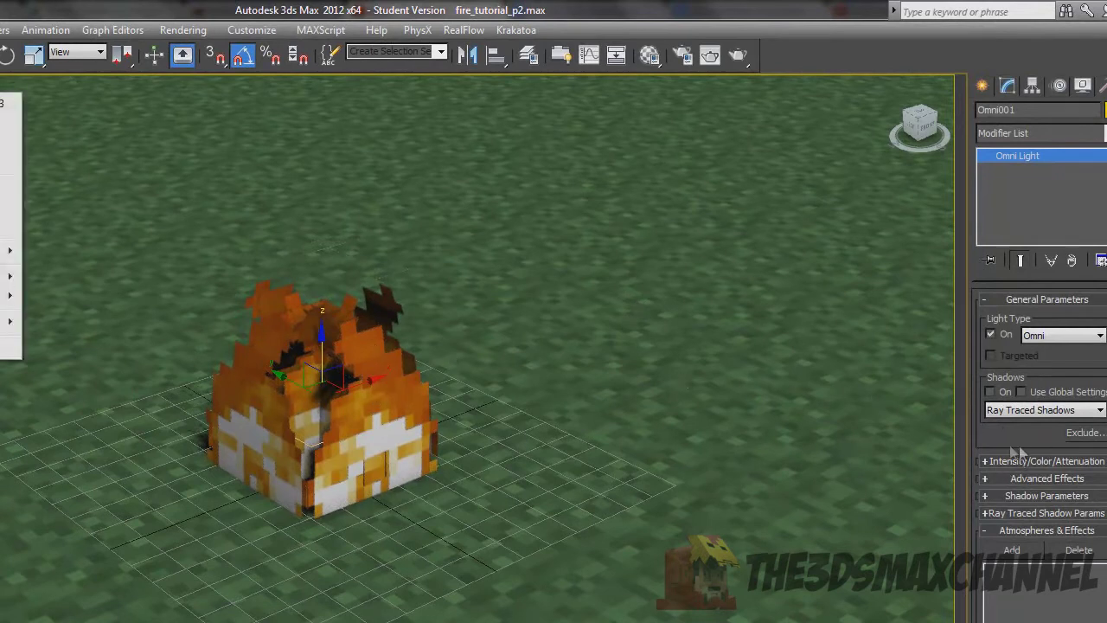
- Set the Omni light's color to orange with red 193, green 118 and blue 0
click(988, 432)
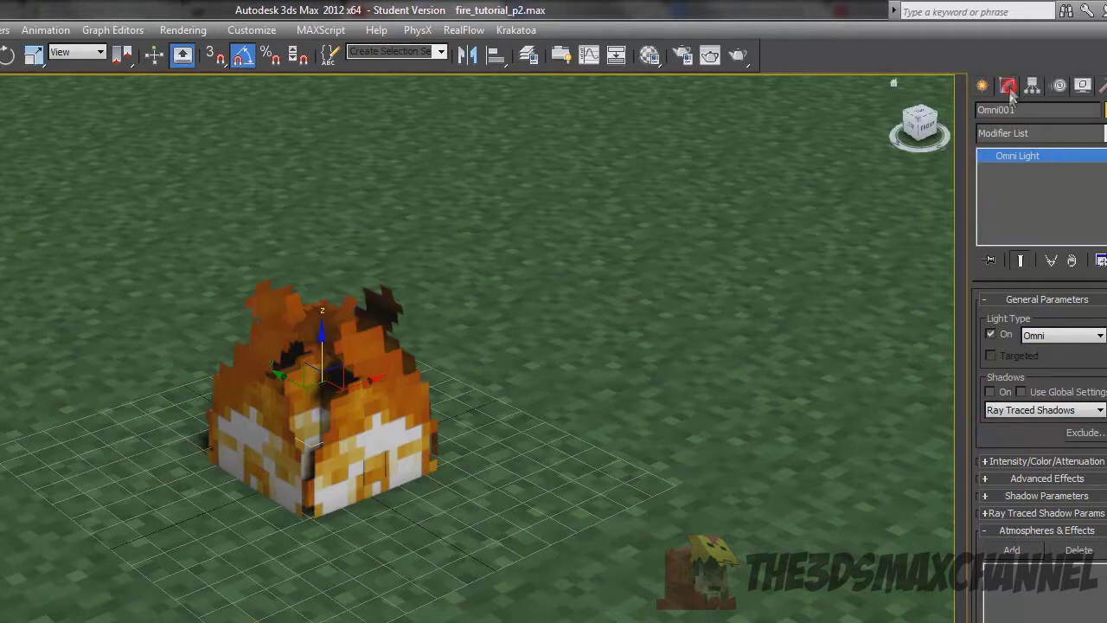
click(988, 463)
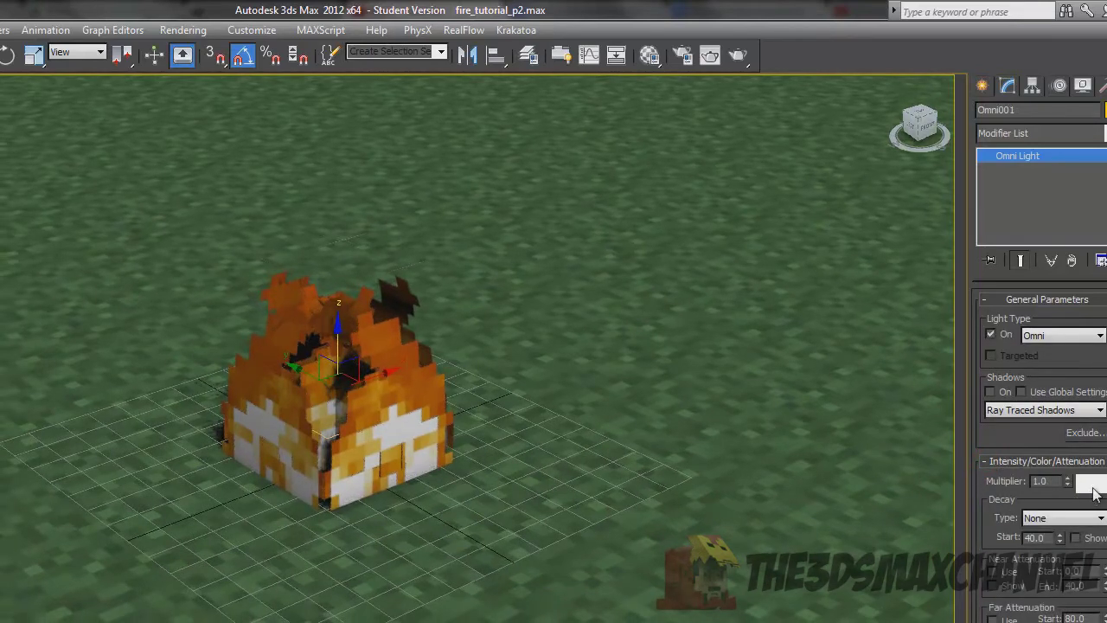
click(1093, 486)
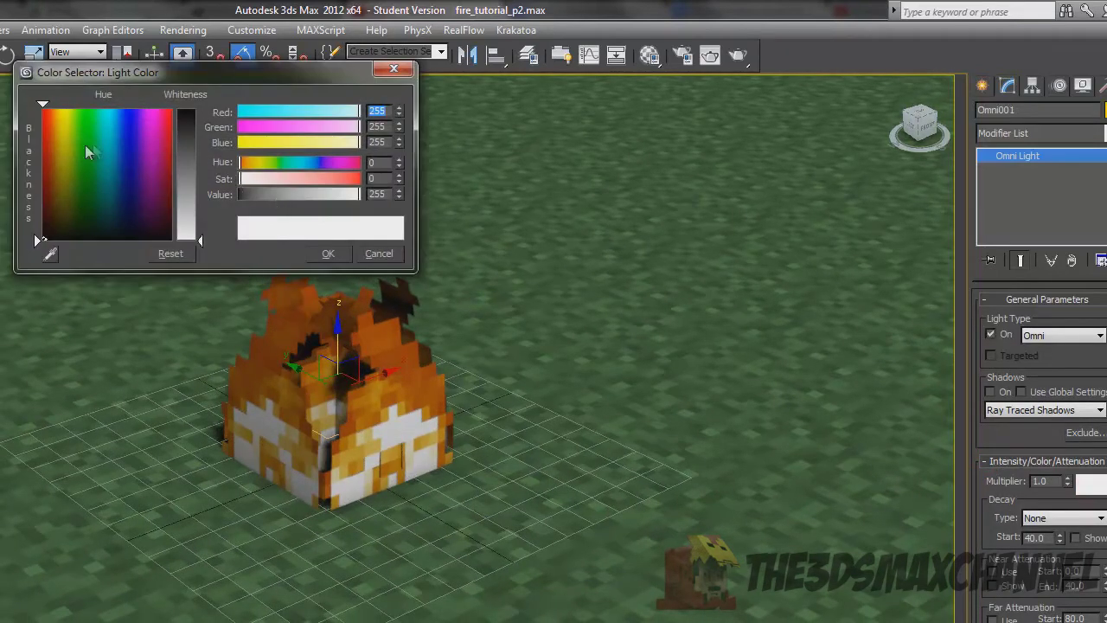
mouse_move(85, 151)
mouse_down()
mouse_move(61, 165)
mouse_move(64, 216)
mouse_move(55, 144)
mouse_up()
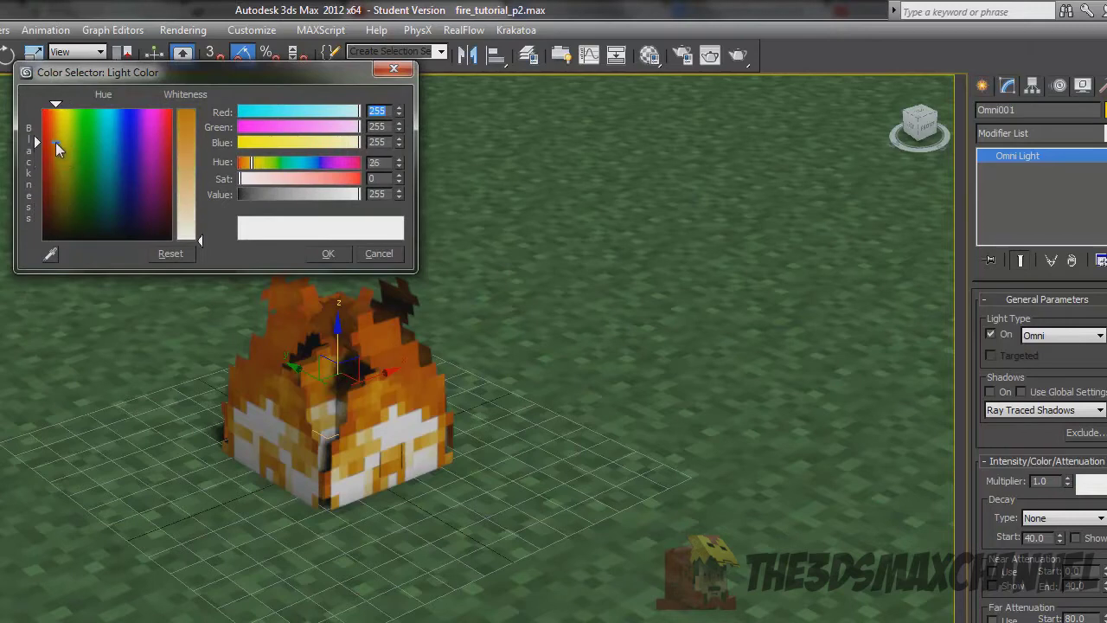
drag(185, 145, 185, 108)
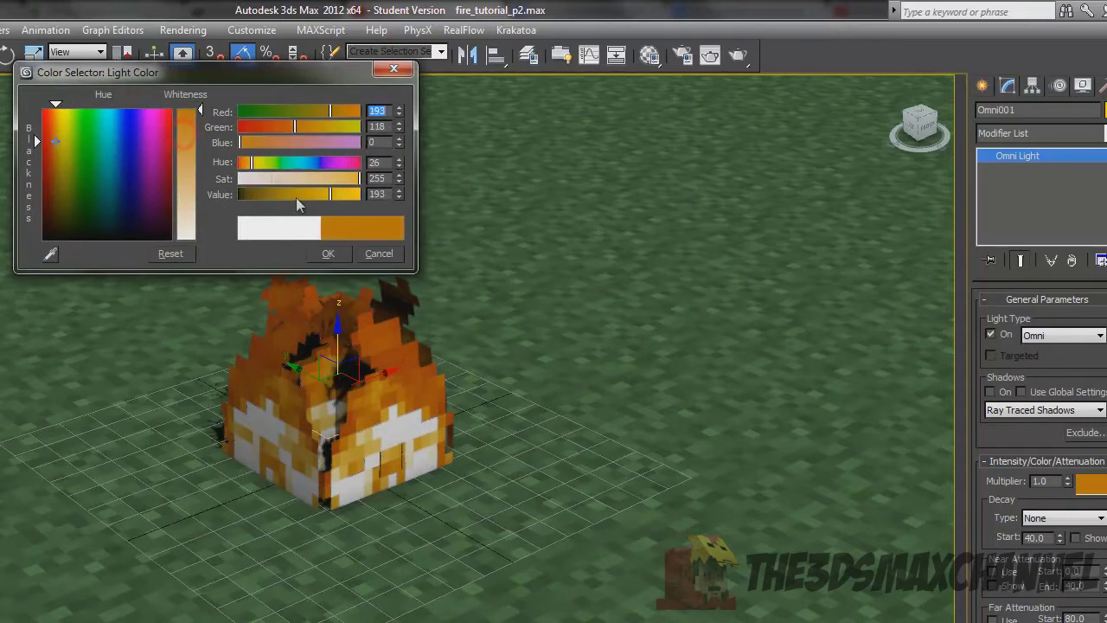
click(328, 253)
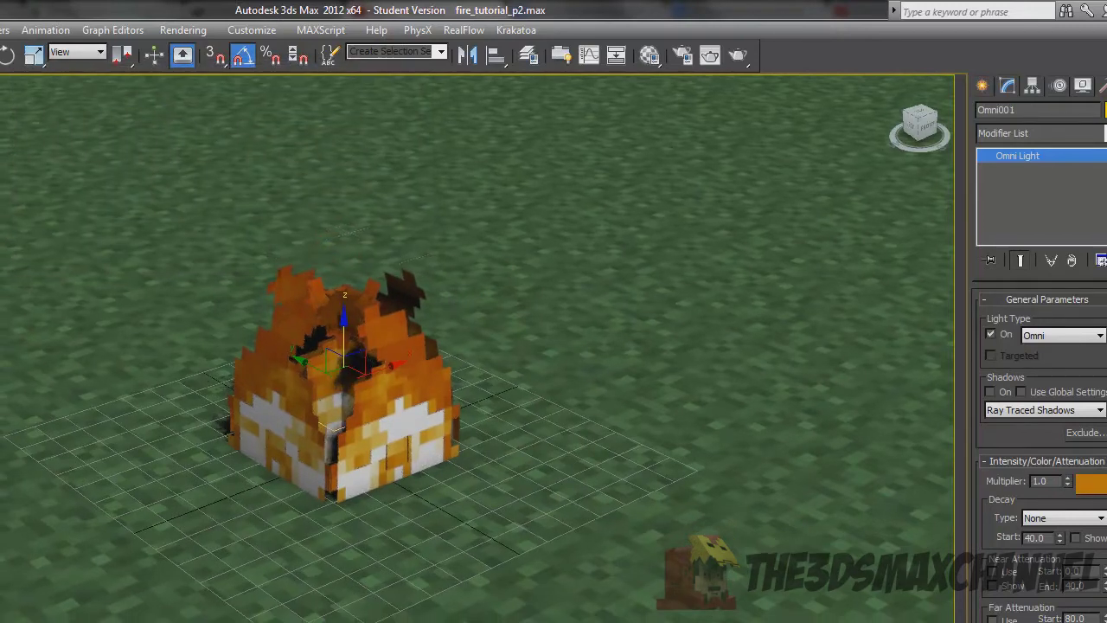
- Illuminate the perspective viewport with the scene lights instead of the default lights
mouse_move(6, 276)
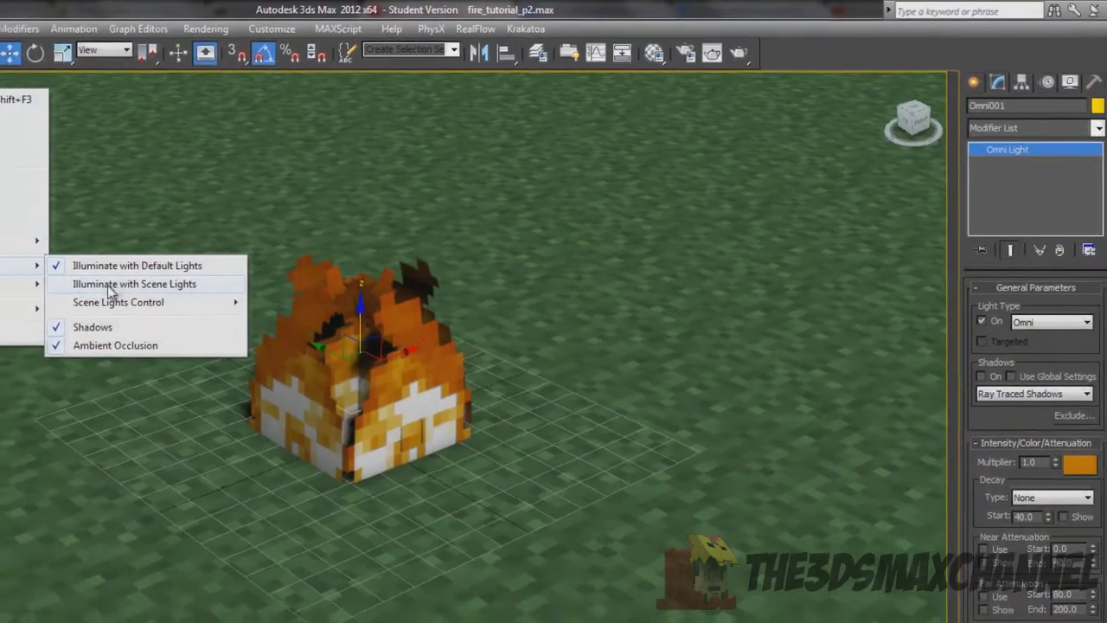
click(77, 295)
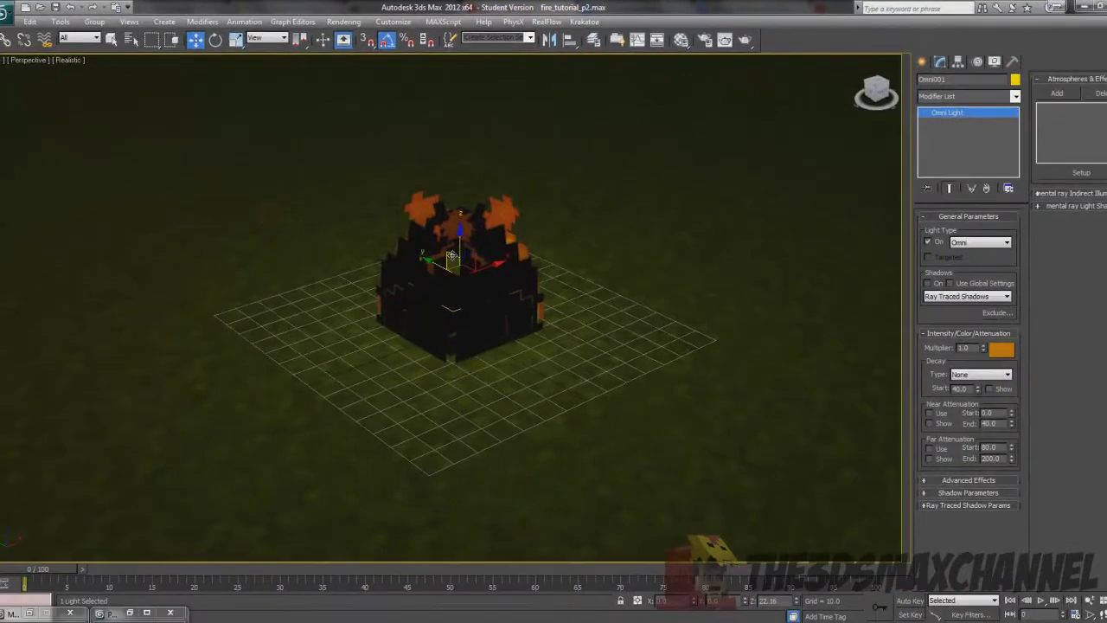
scroll(451, 255, up, 5)
scroll(451, 259, down, 4)
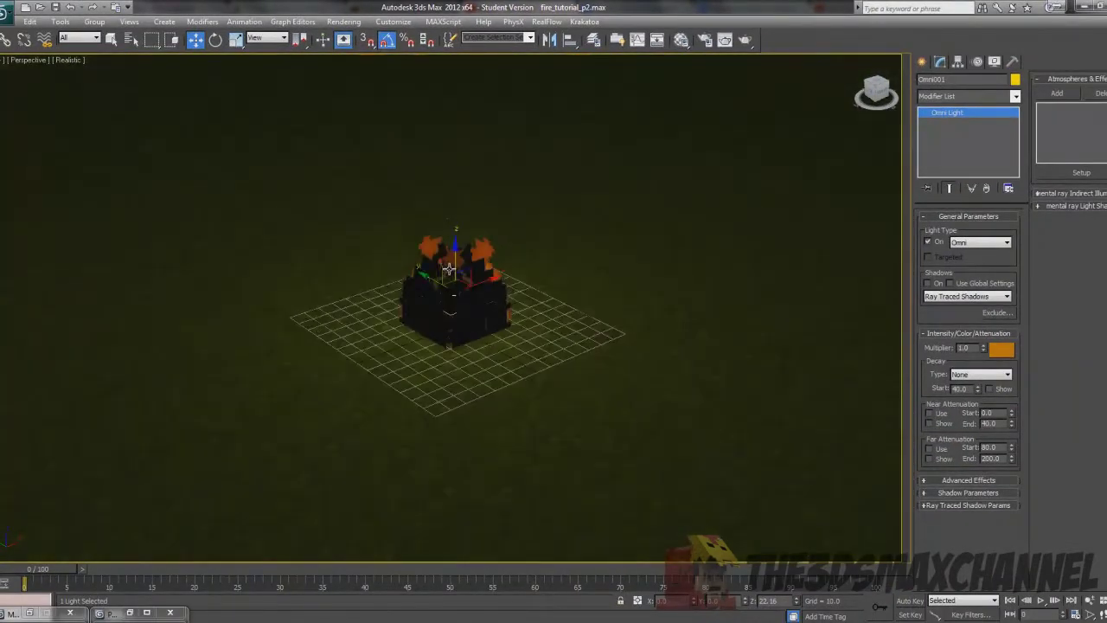
scroll(454, 265, up, 1)
- Shift the Omni light's color to a redder orange by lowering its green component to about 89
click(1010, 349)
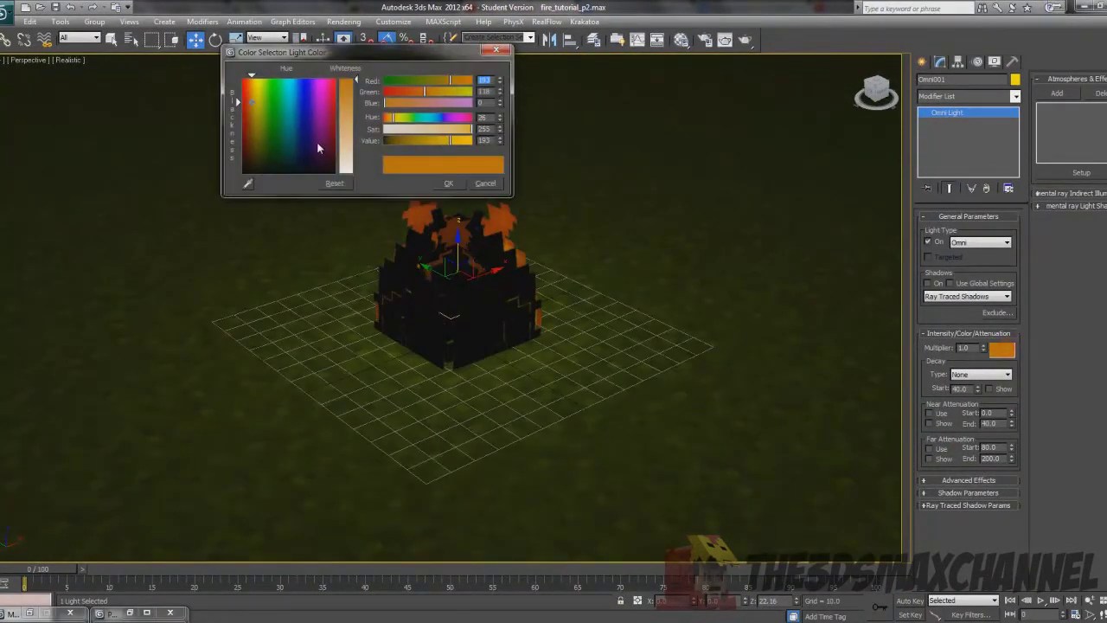
click(419, 92)
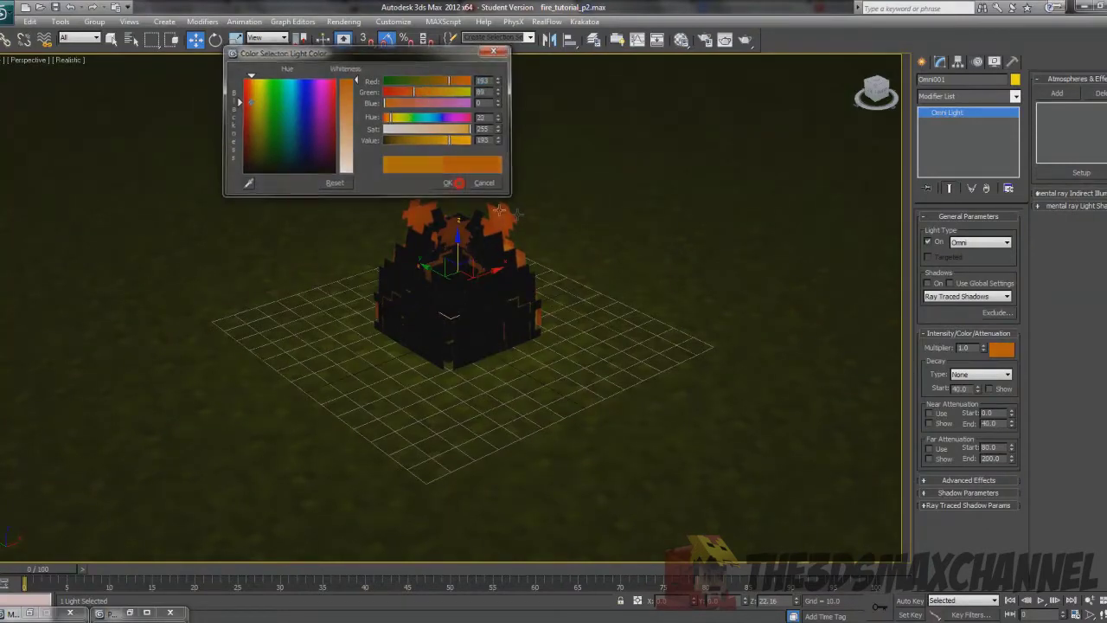
click(448, 182)
- Examine the orange light's effect on the fire and the surrounding grass from near and far
scroll(543, 234, down, 3)
scroll(544, 238, down, 2)
scroll(547, 251, up, 8)
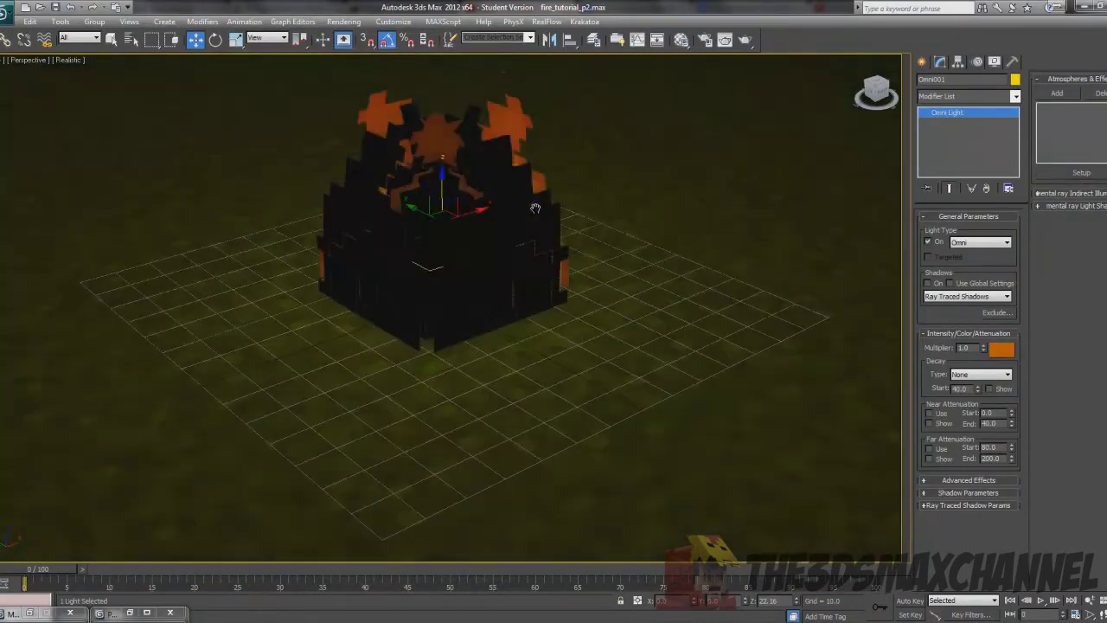
scroll(552, 273, down, 4)
scroll(541, 230, up, 3)
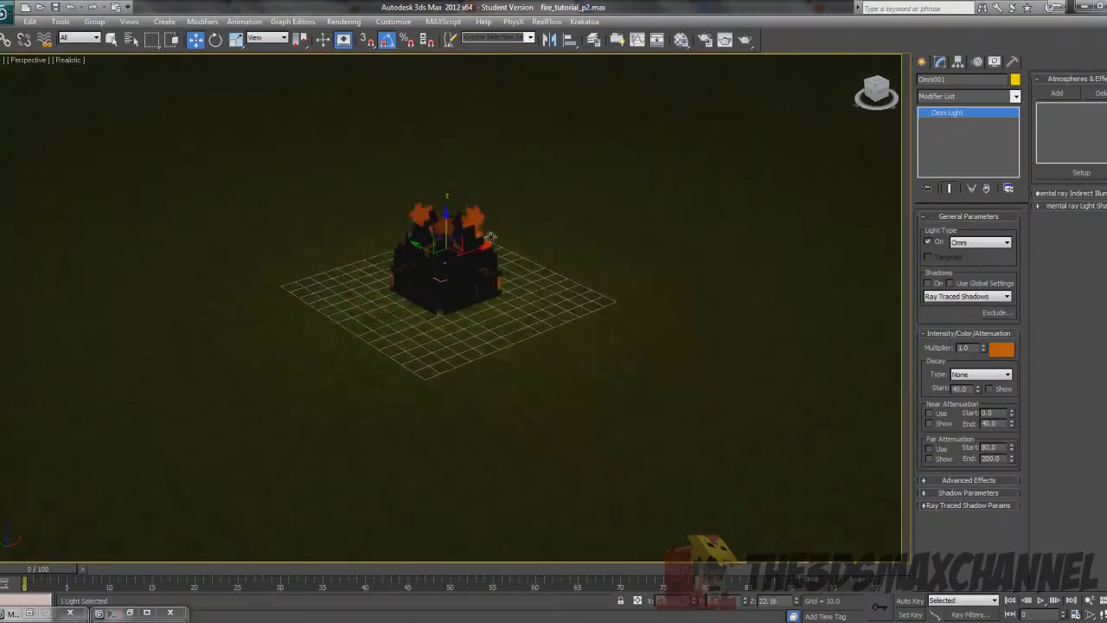
scroll(505, 240, up, 2)
scroll(471, 267, down, 4)
scroll(470, 277, up, 6)
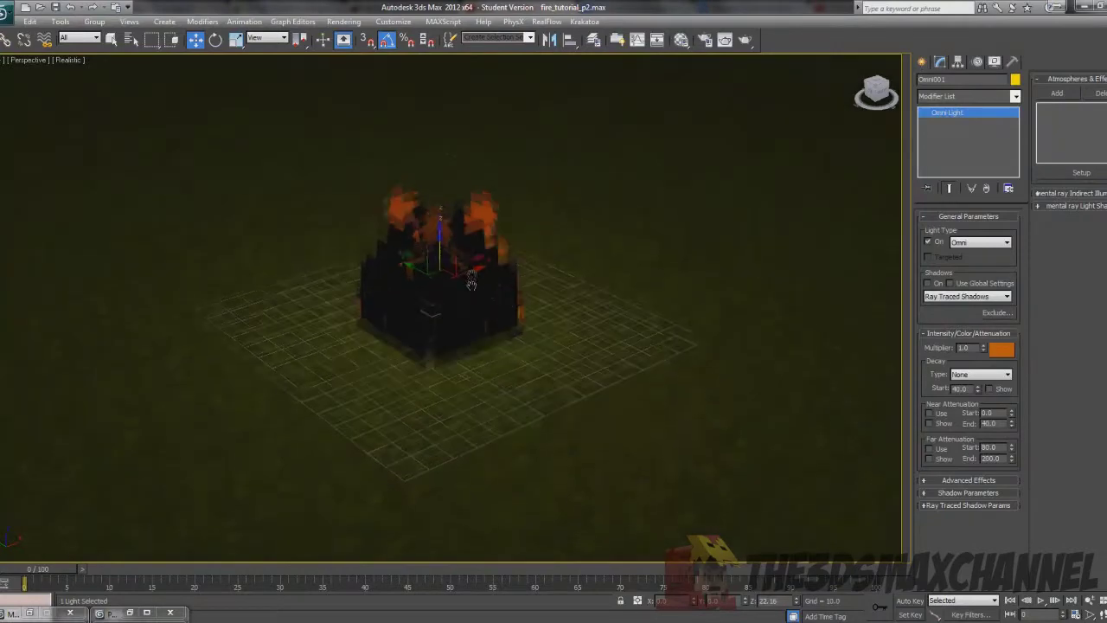
scroll(484, 268, down, 2)
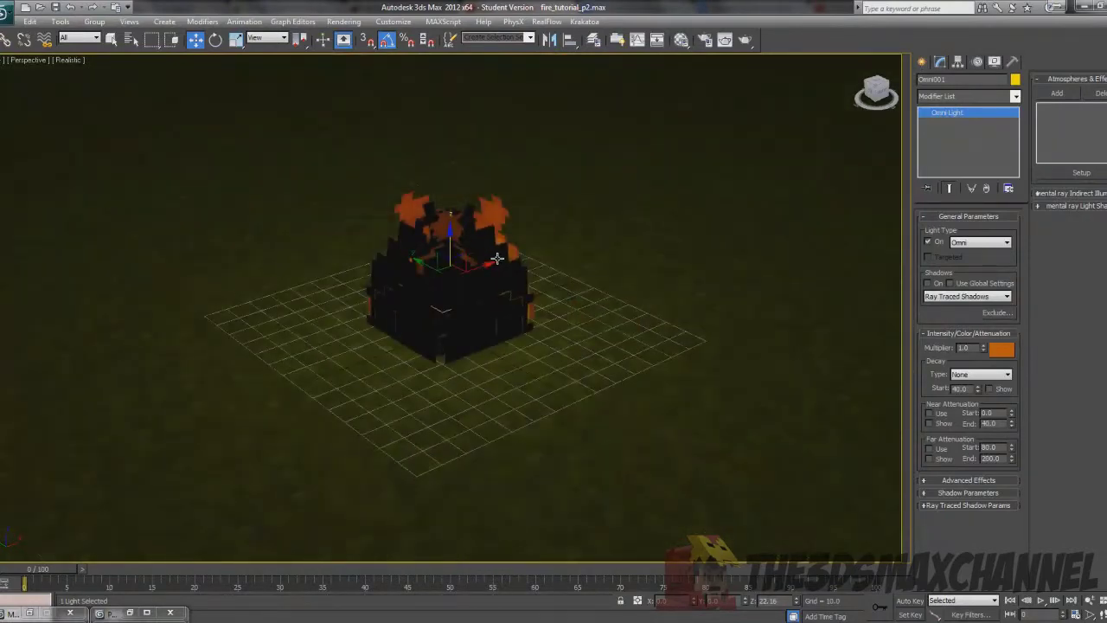
- Render a distant perspective view of the fire and ground plane, and close the render window after checking the light's spread
scroll(497, 258, down, 5)
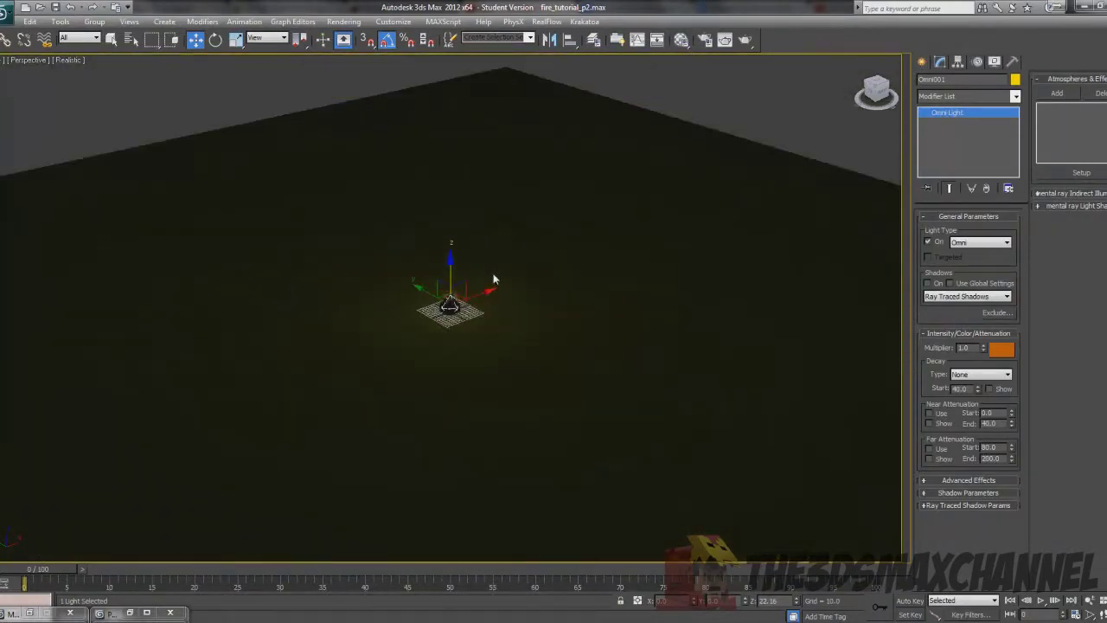
scroll(494, 279, up, 4)
scroll(490, 274, down, 5)
scroll(562, 333, down, 1)
click(343, 22)
click(350, 35)
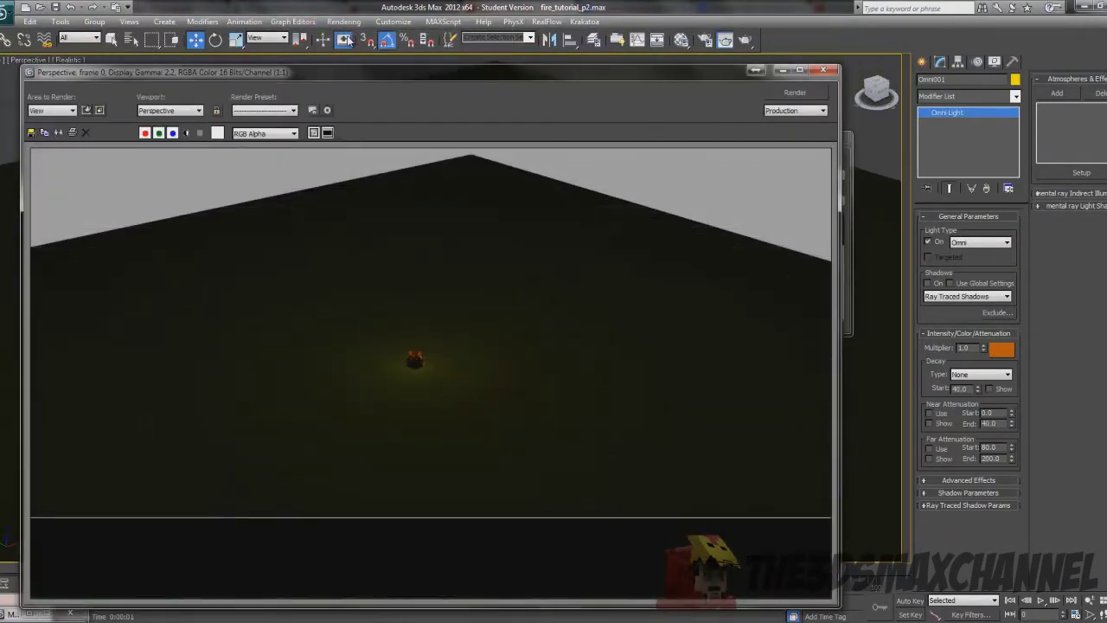
click(823, 70)
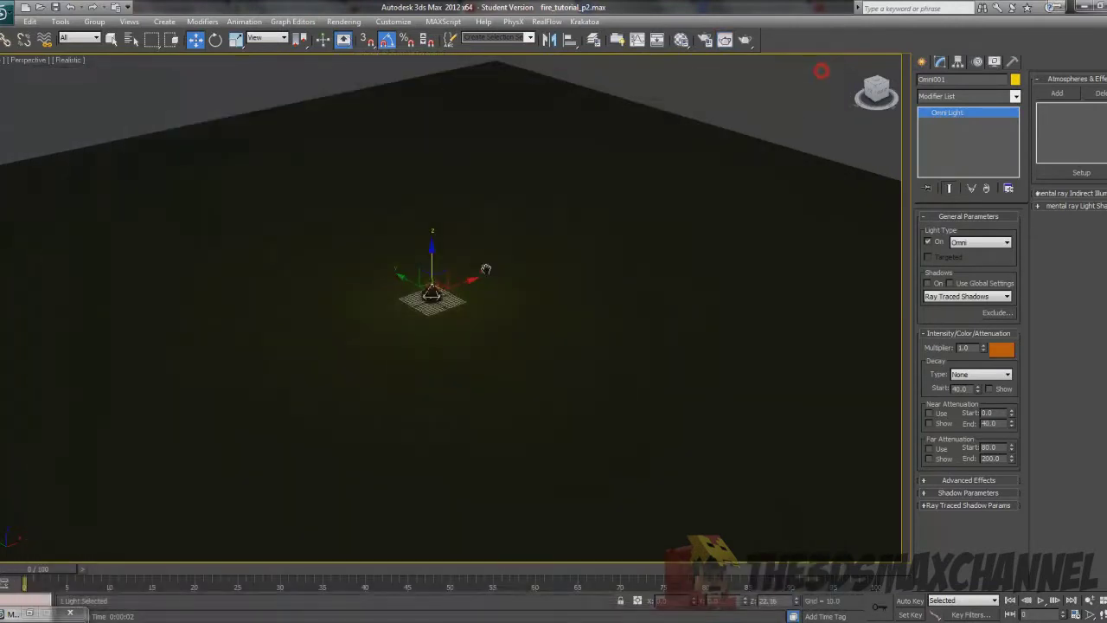
- Show the Omni light's far attenuation range in the perspective viewport
scroll(531, 339, up, 8)
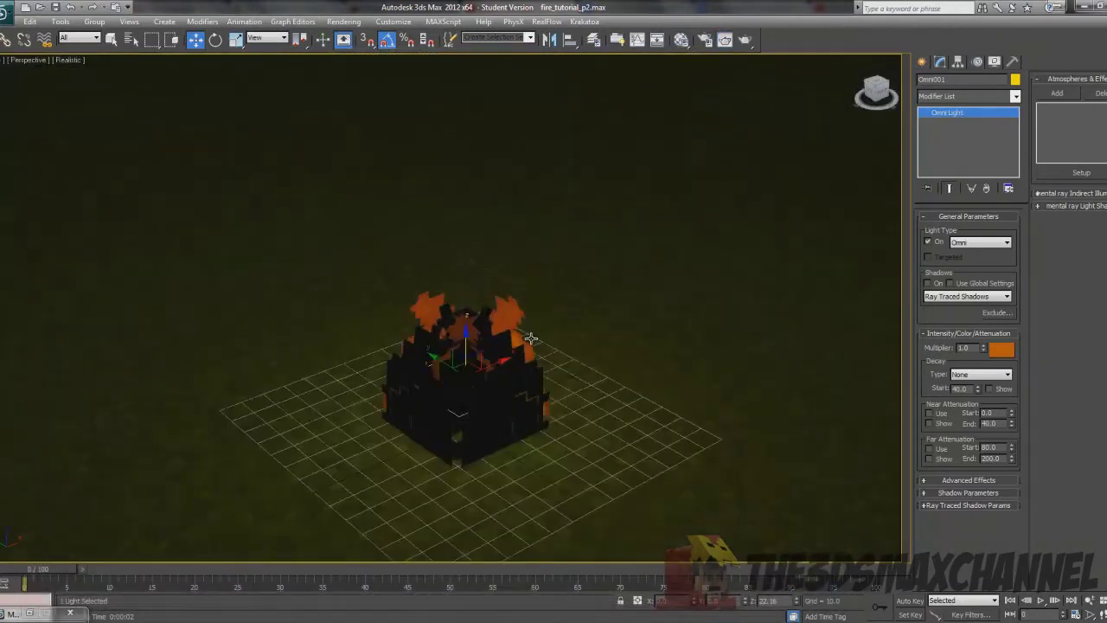
scroll(564, 320, down, 5)
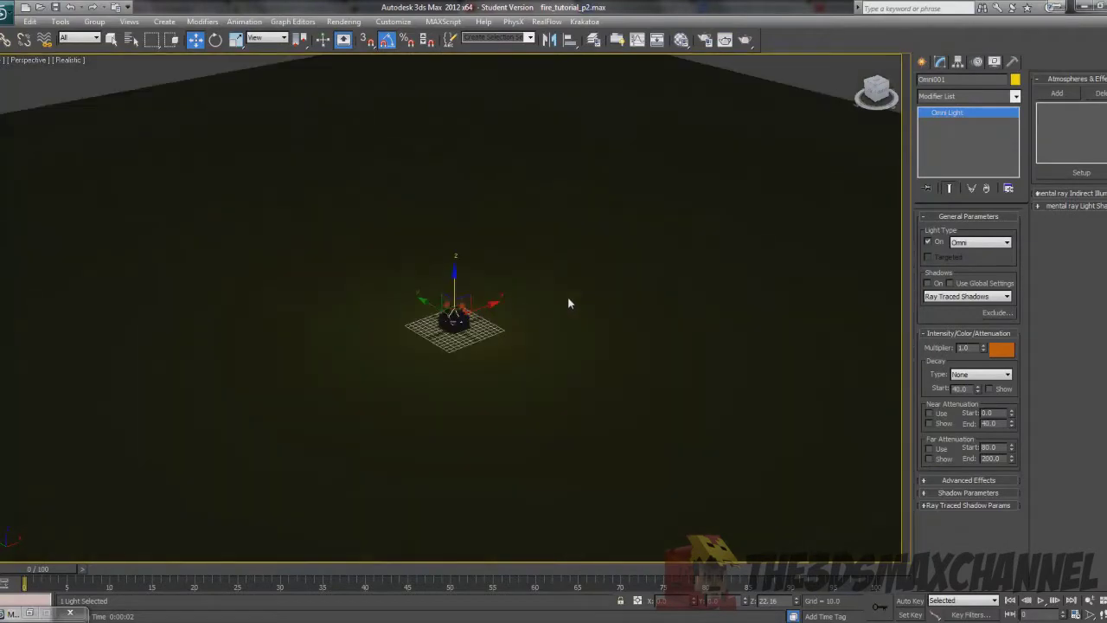
scroll(571, 312, down, 2)
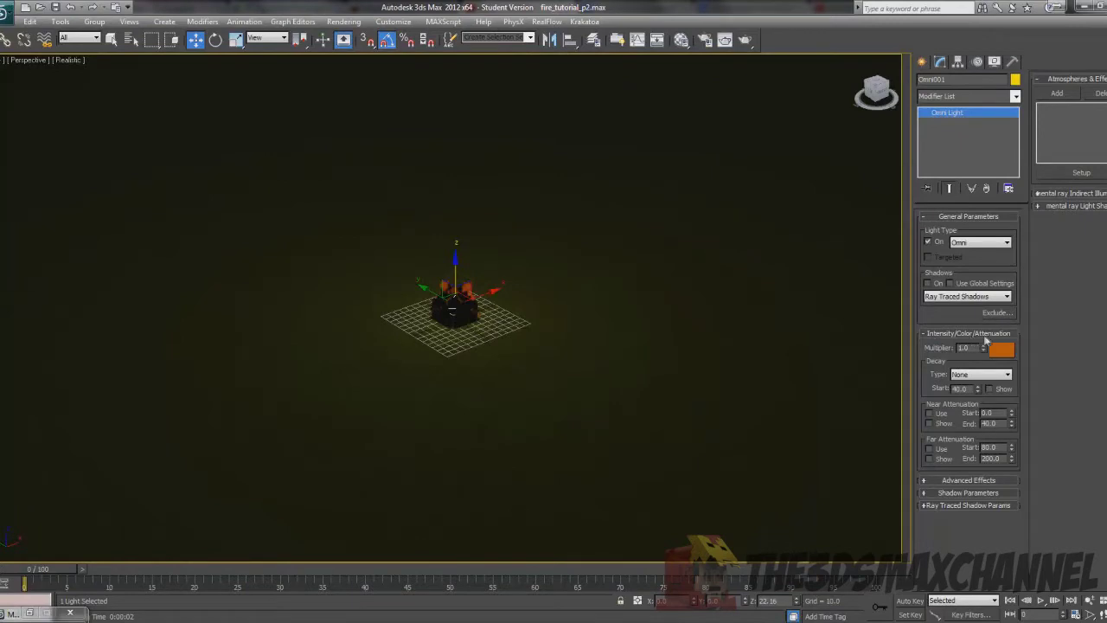
click(929, 459)
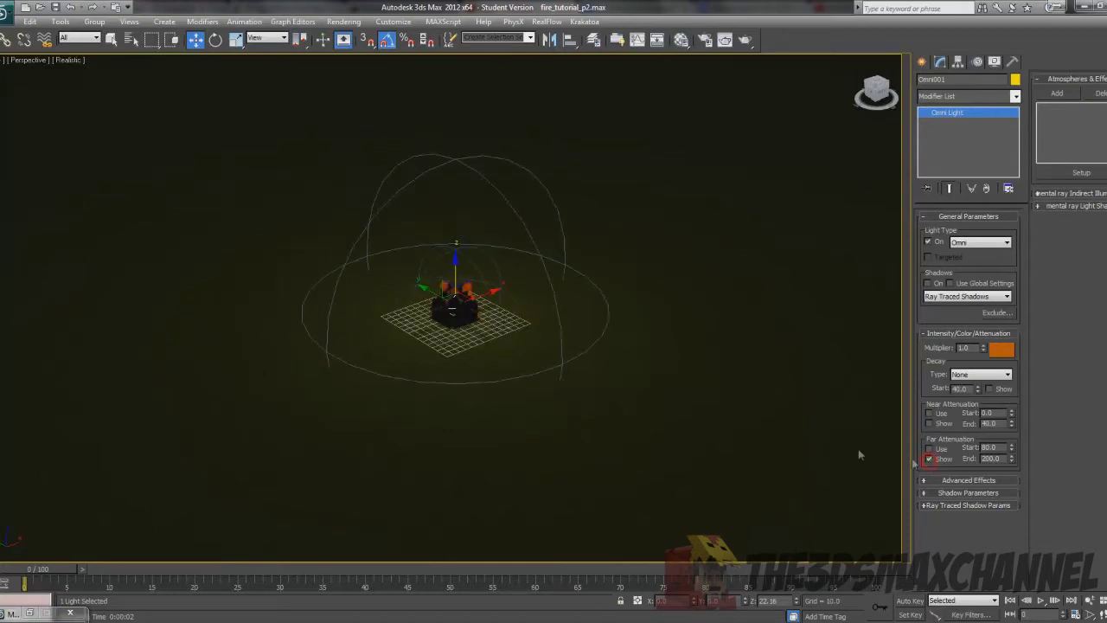
scroll(432, 285, up, 4)
scroll(583, 339, down, 4)
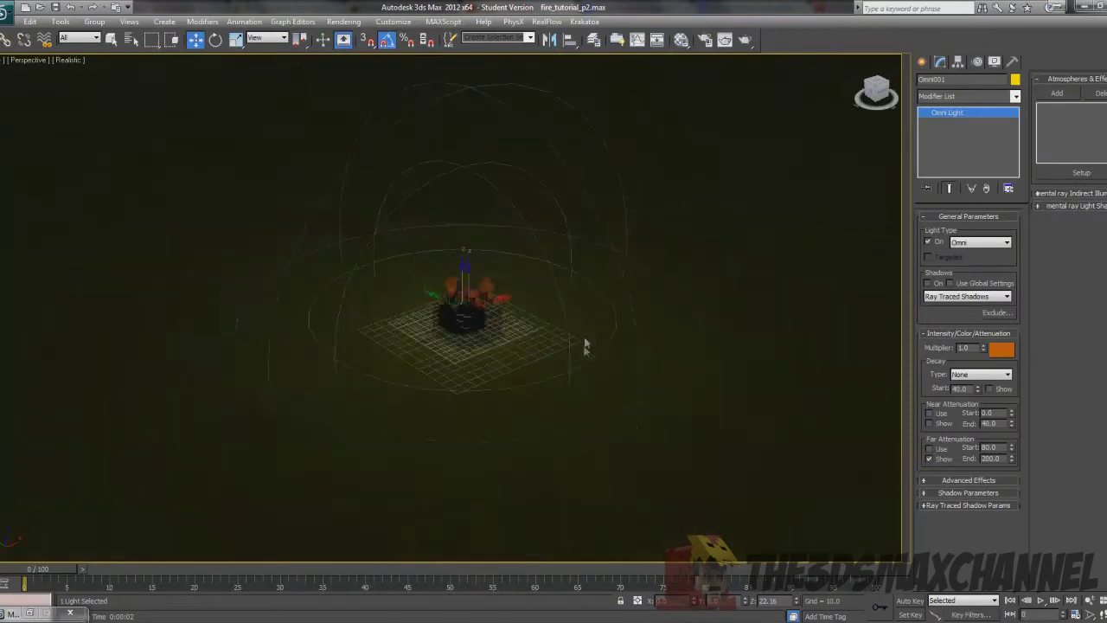
alt+middle_drag(583, 327, 608, 327)
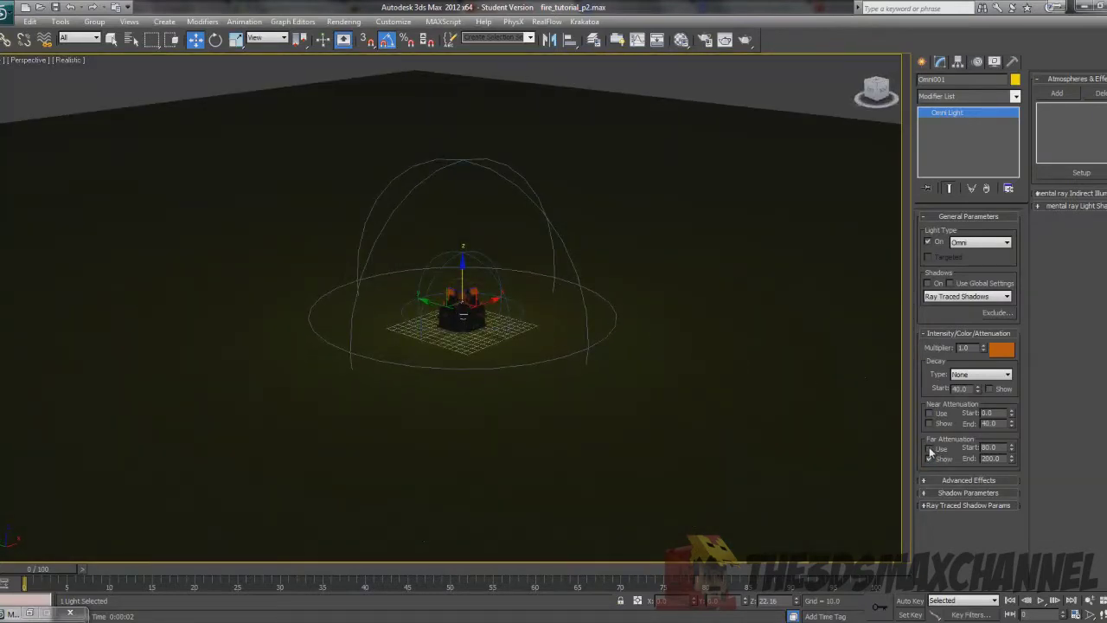
- Enable far attenuation on the Omni light so its illumination fades out within the displayed range
click(929, 449)
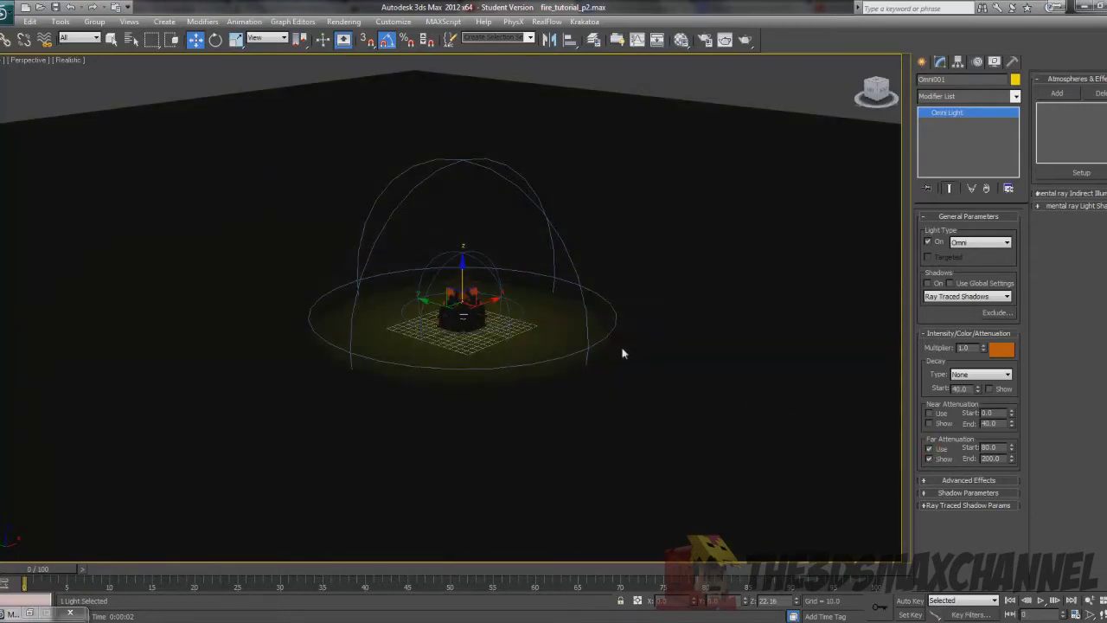
scroll(628, 322, up, 3)
middle_drag(623, 353, 586, 321)
scroll(628, 323, down, 3)
scroll(596, 317, up, 2)
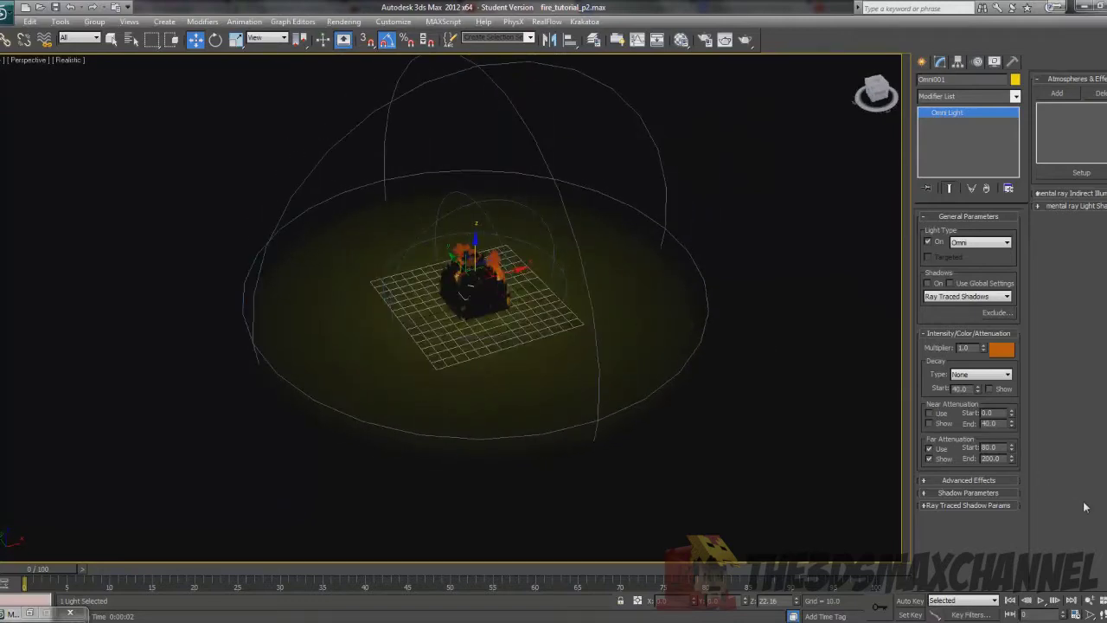
- Set the Omni light's far attenuation to start at 0 and end at 424
right_click(1012, 446)
scroll(701, 304, down, 2)
drag(1015, 461, 1009, 432)
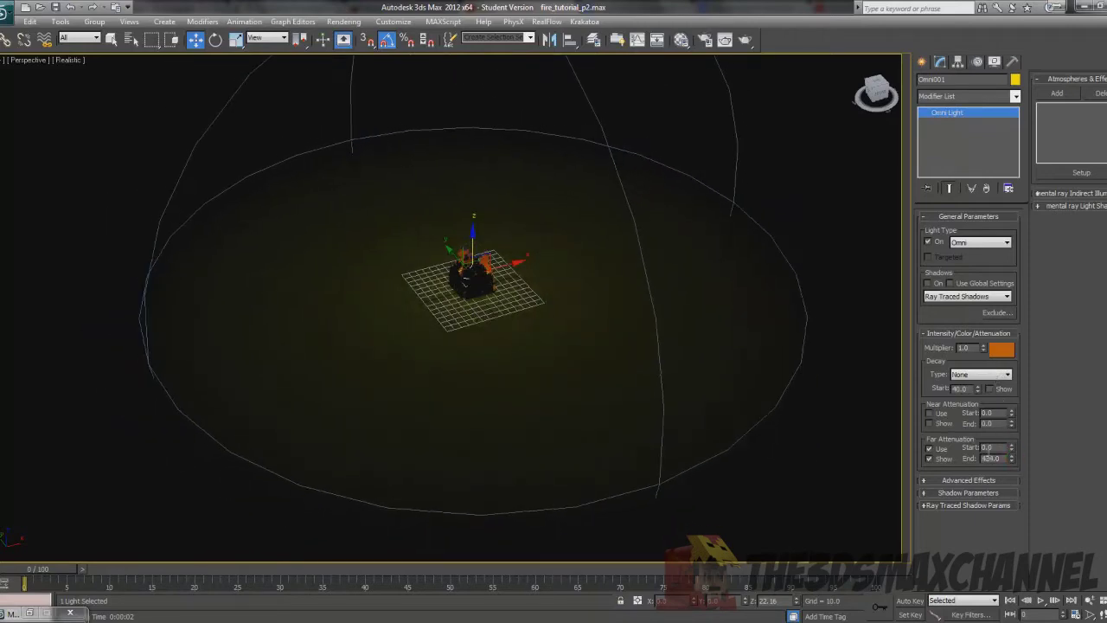
scroll(617, 289, down, 3)
scroll(623, 289, up, 3)
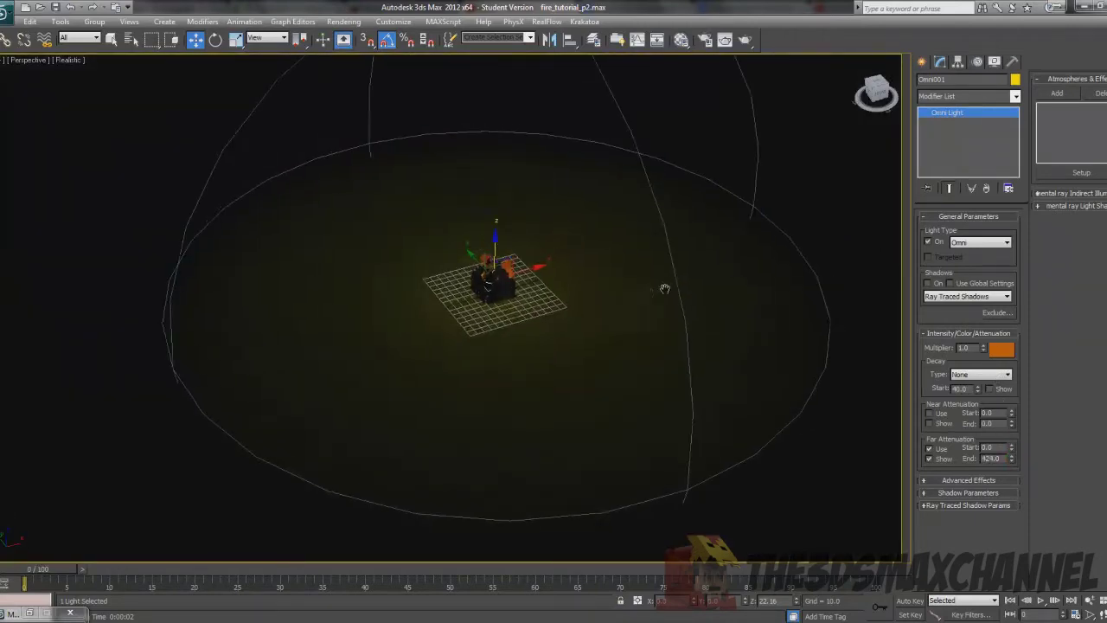
- Render the perspective view to check the attenuated light around the fire, and close the render window
click(343, 21)
click(407, 34)
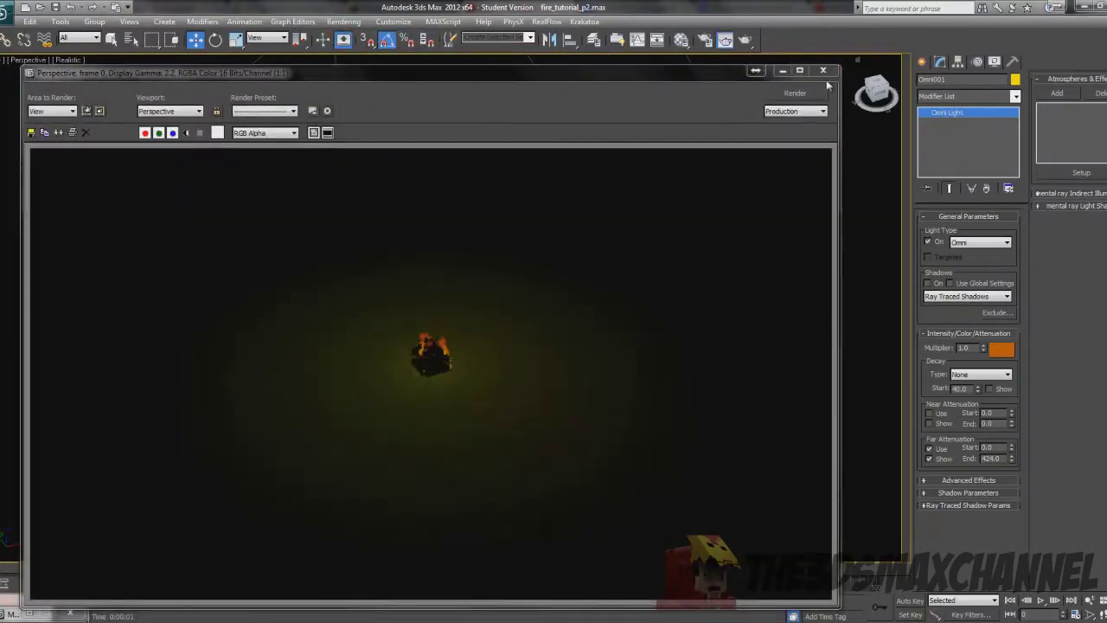
click(824, 72)
- Raise the Omni light's intensity multiplier to 3
scroll(613, 279, up, 3)
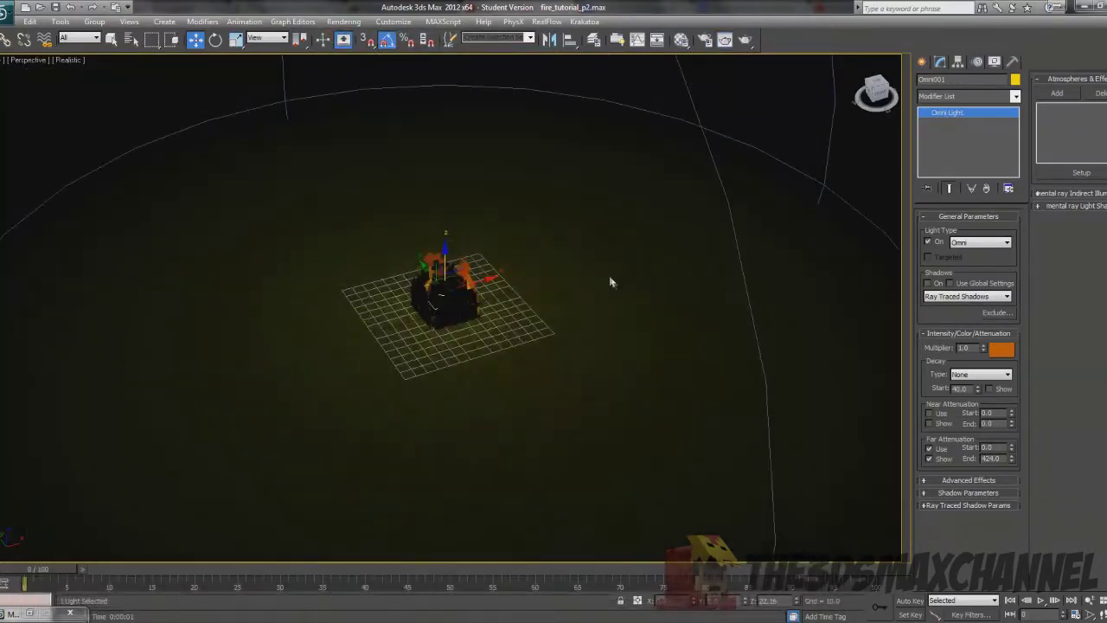
mouse_move(659, 261)
alt+middle_down()
mouse_move(749, 244)
mouse_move(644, 273)
alt+middle_up()
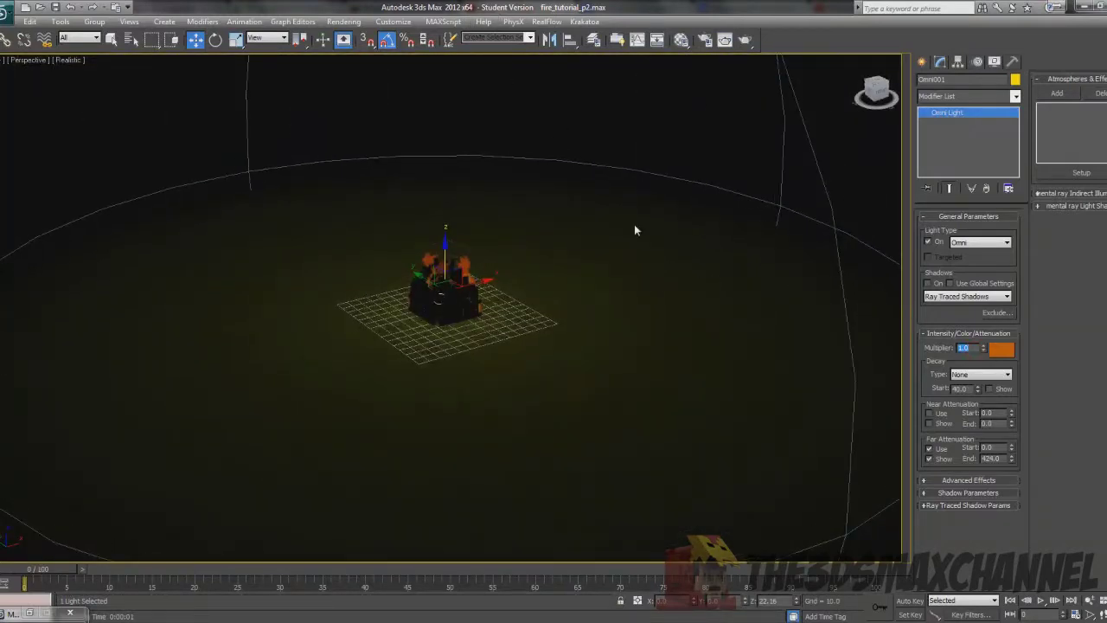
text(3)
key(Return)
scroll(632, 297, down, 4)
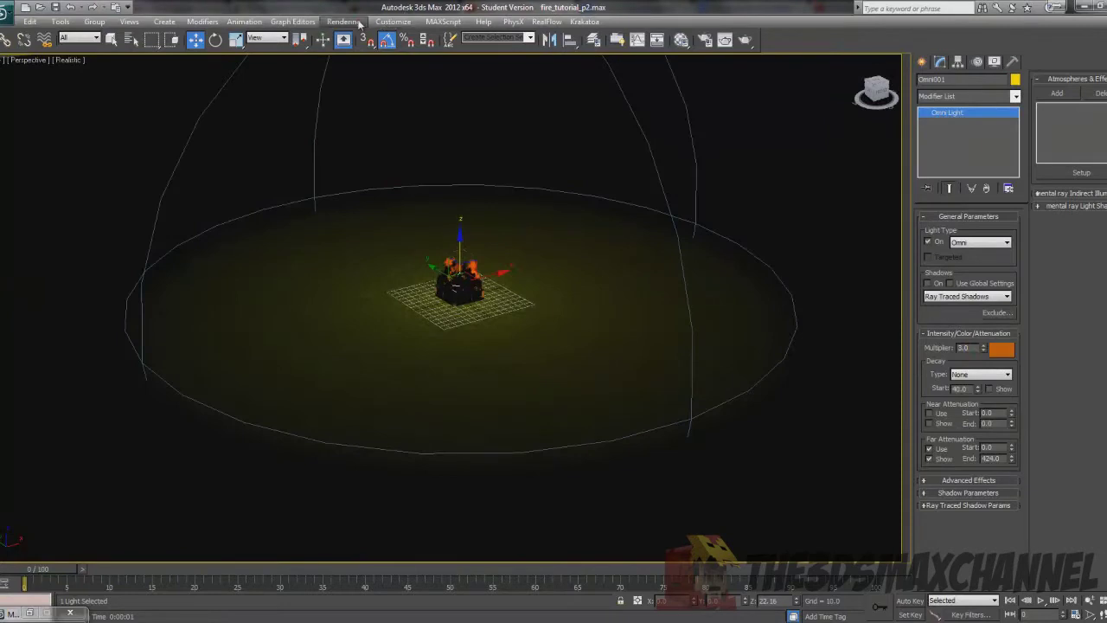
- Render the perspective view to check the Omni light at its raised intensity, and close the render window
click(359, 23)
click(363, 33)
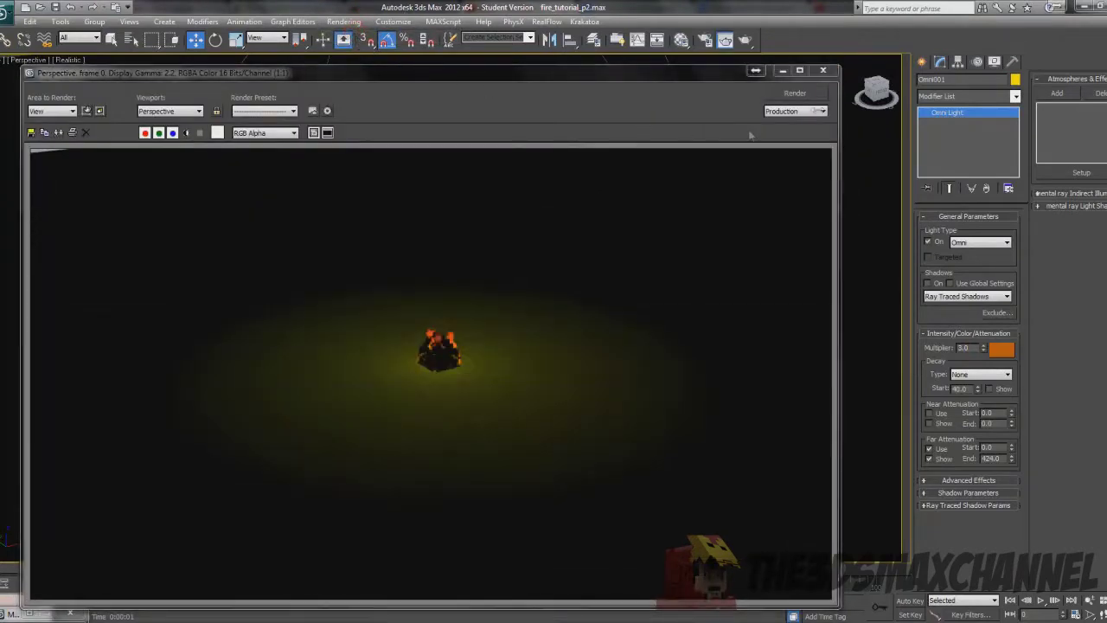
click(827, 71)
- Set the Omni light's decay start to 21.2, render the perspective view to check it, and close the render window
drag(977, 389, 981, 420)
click(344, 22)
click(354, 33)
click(823, 70)
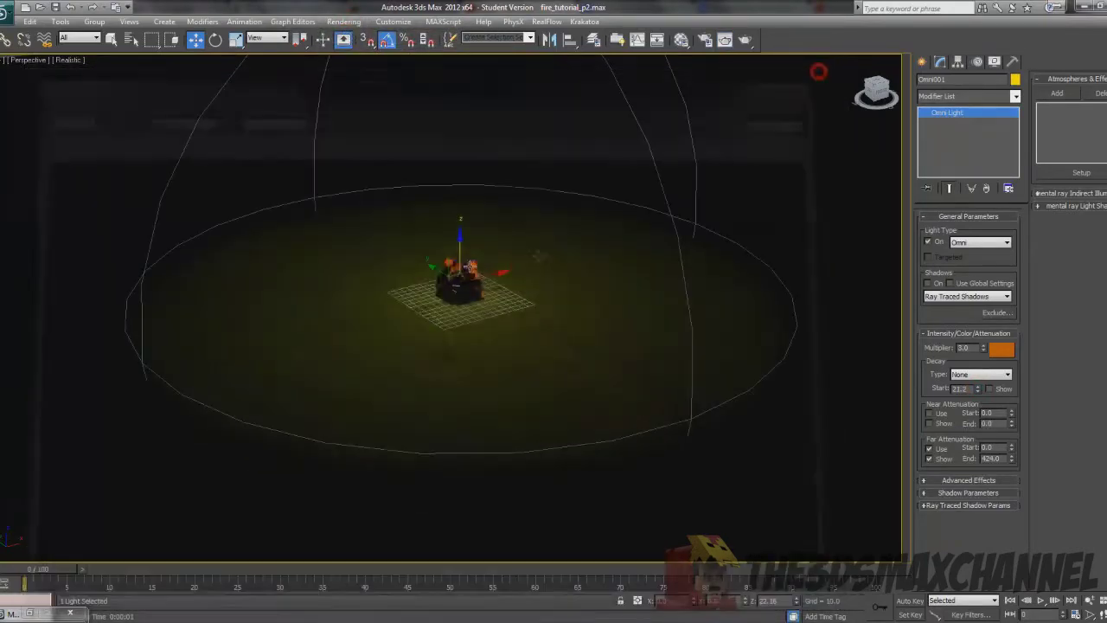
- Examine the fire planes up close and from a distance to see how the Omni light falls on them
scroll(467, 257, up, 6)
scroll(461, 281, down, 3)
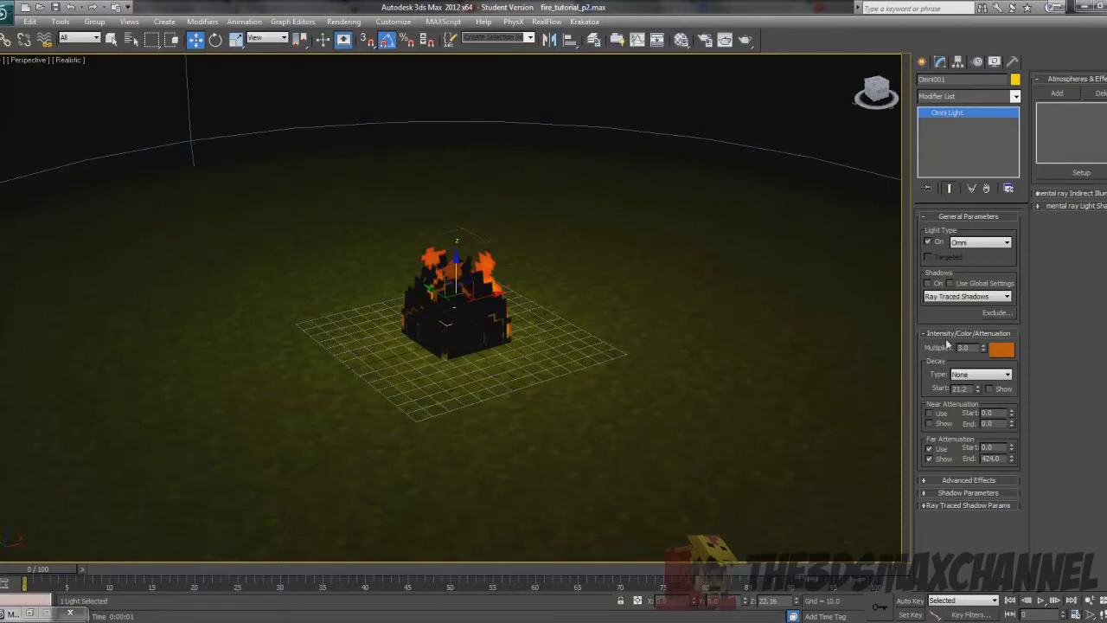
scroll(667, 314, down, 5)
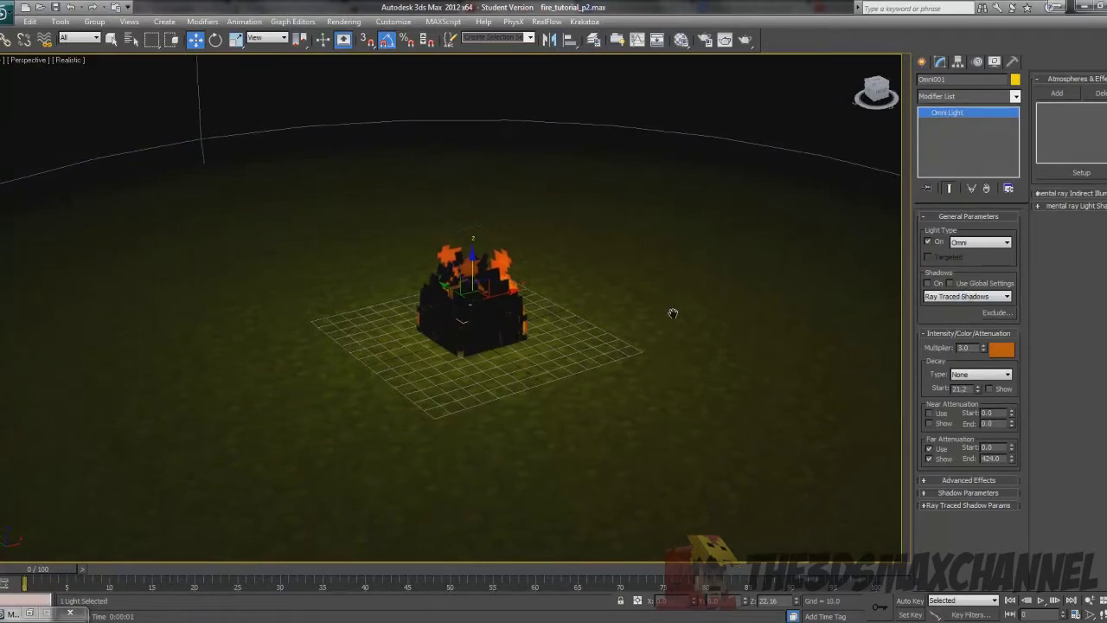
scroll(689, 319, up, 4)
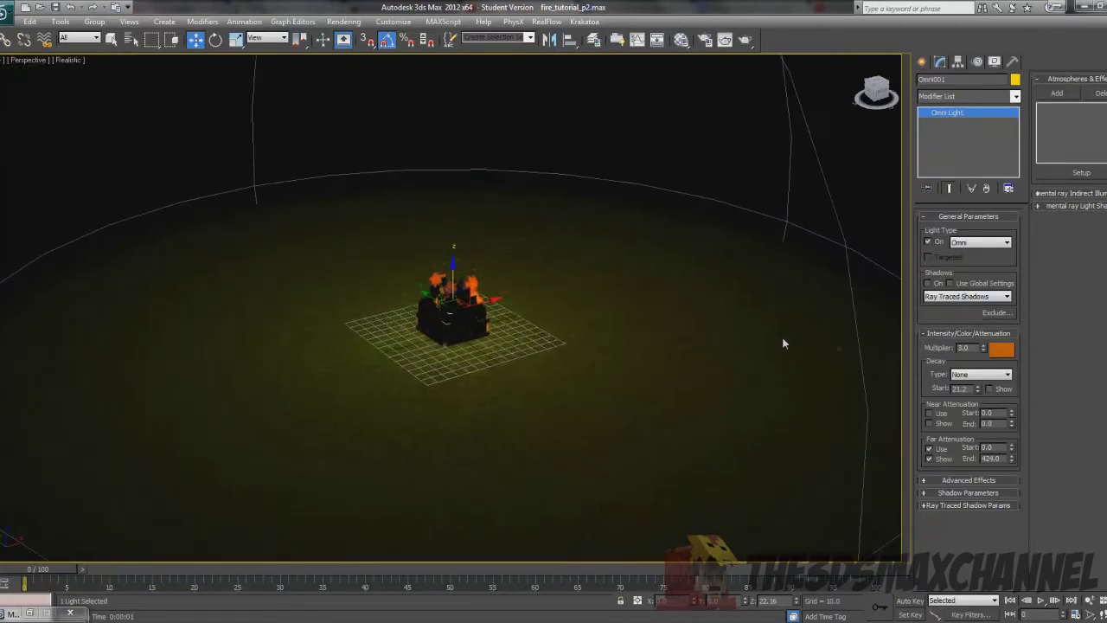
middle_drag(781, 343, 684, 344)
scroll(808, 412, up, 4)
scroll(723, 339, down, 2)
scroll(630, 308, up, 4)
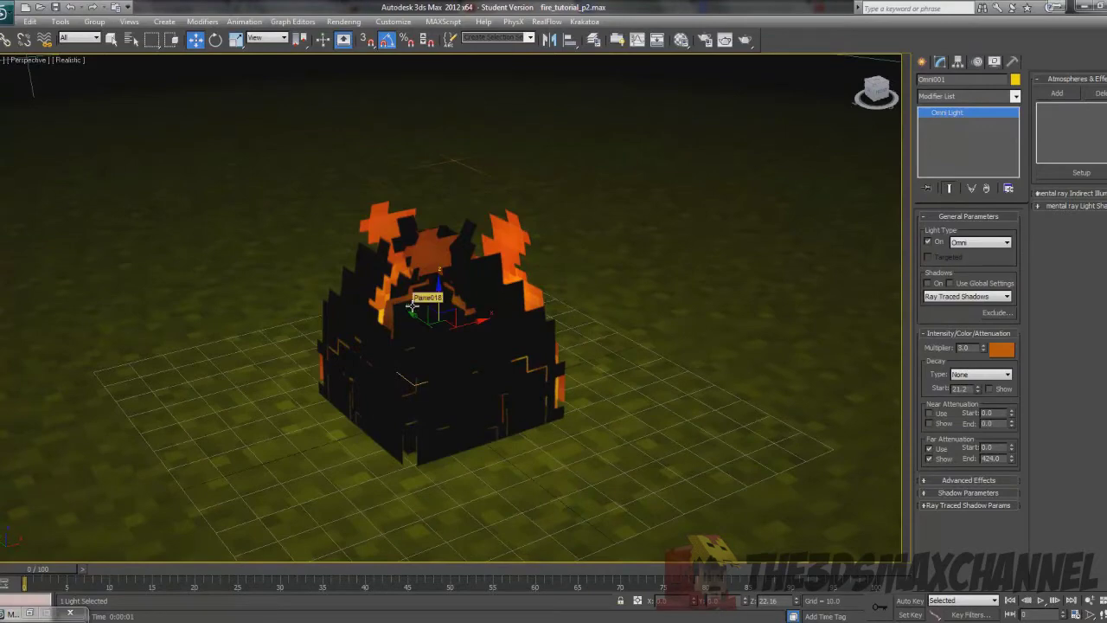
scroll(412, 305, down, 5)
scroll(467, 291, up, 6)
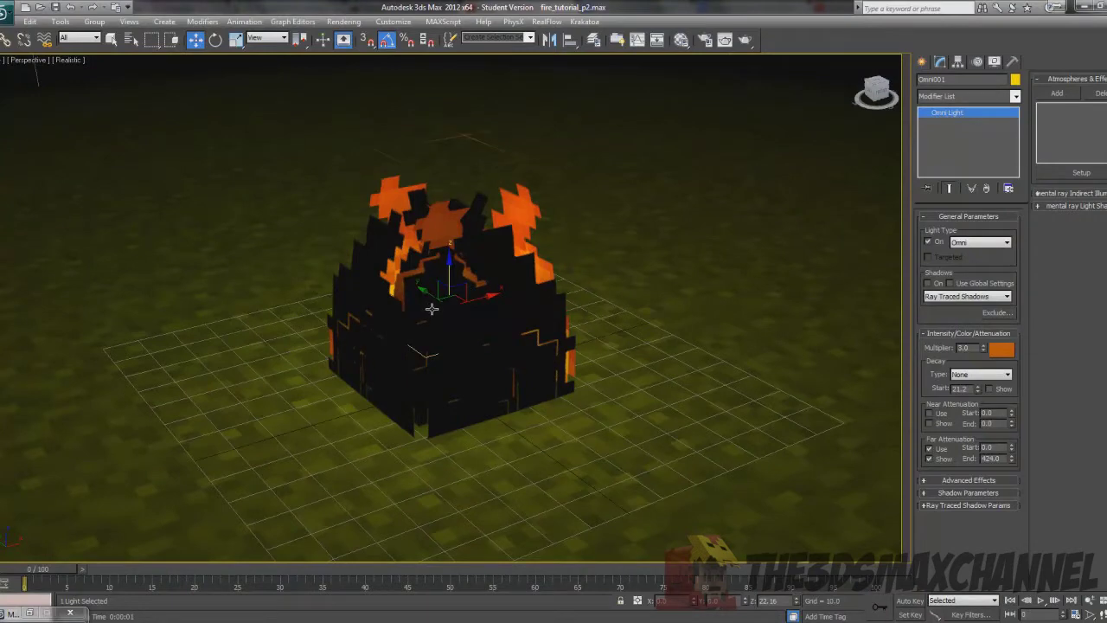
- Show edged faces in the viewport and select all eight planes that make up the fire
key(F4)
click(367, 306)
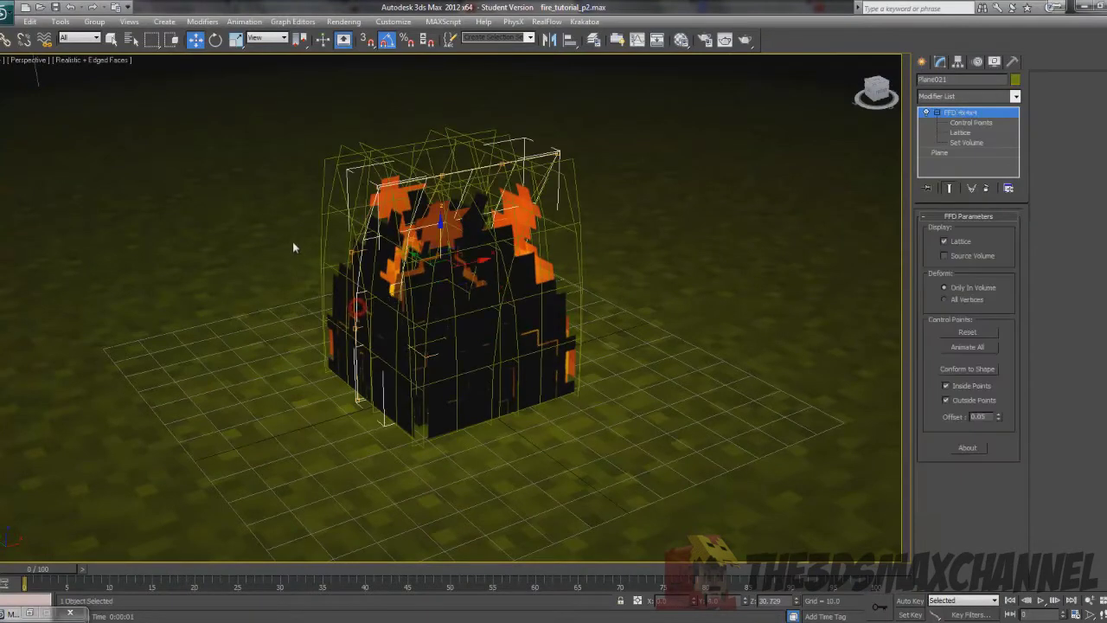
ctrl+click(372, 277)
ctrl+click(430, 350)
ctrl+click(381, 327)
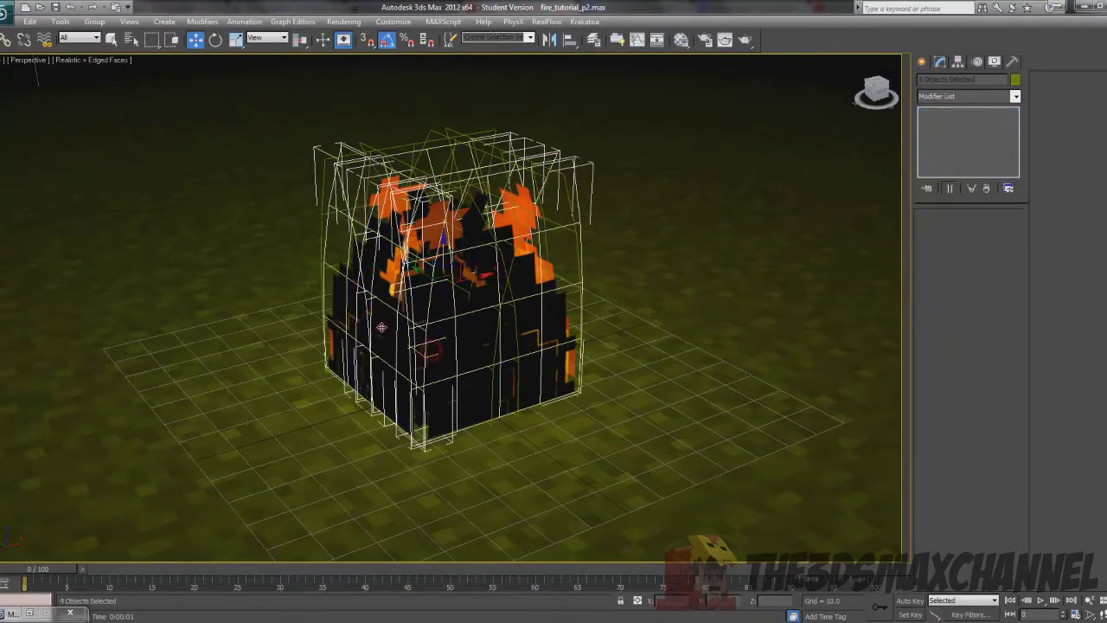
ctrl+click(378, 283)
ctrl+click(392, 152)
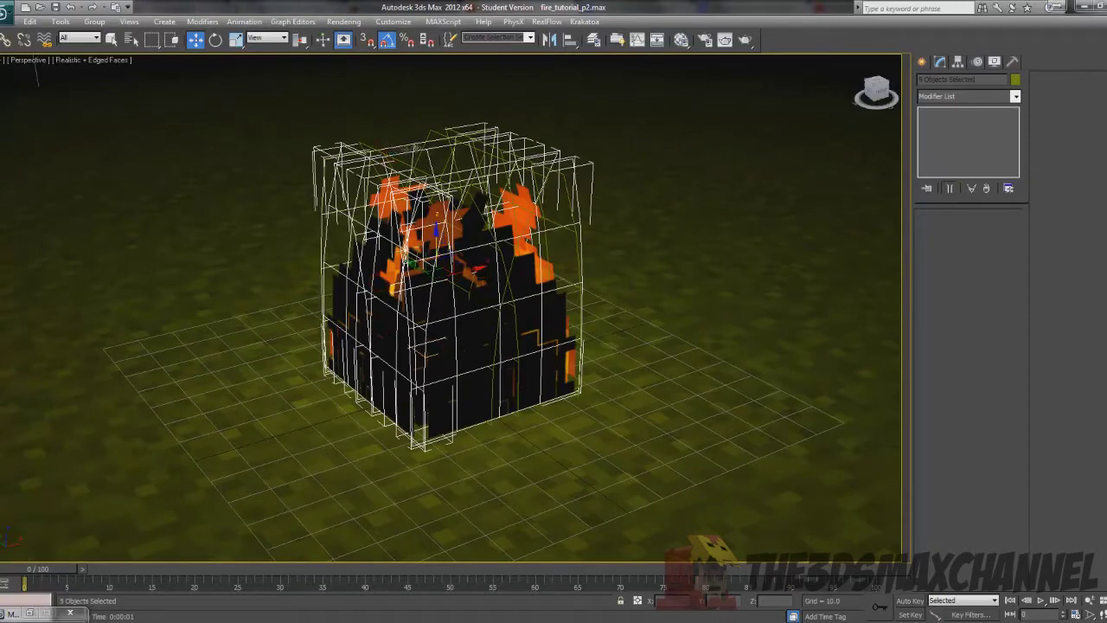
ctrl+click(430, 136)
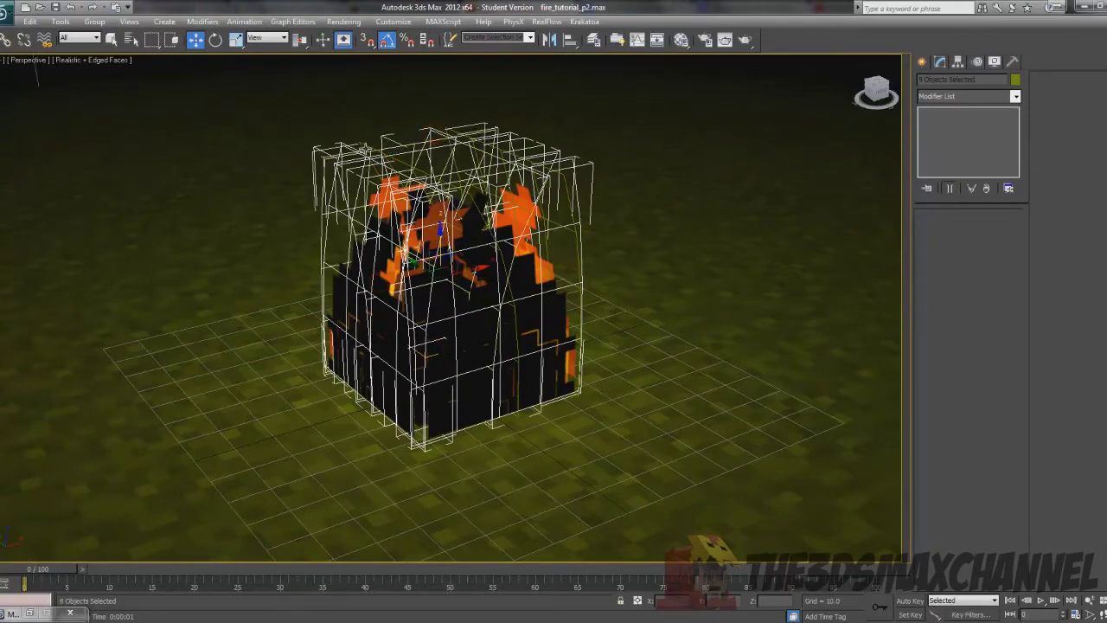
ctrl+click(365, 149)
alt+middle_drag(630, 289, 527, 250)
ctrl+click(564, 286)
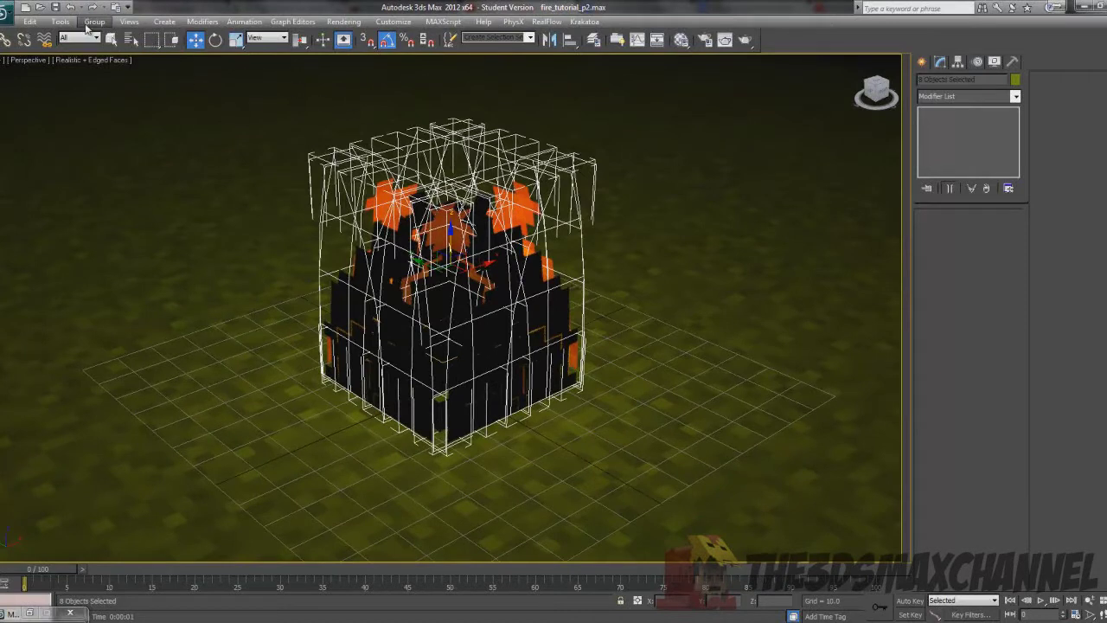
- Group the eight selected fire planes under the name Fire
click(95, 22)
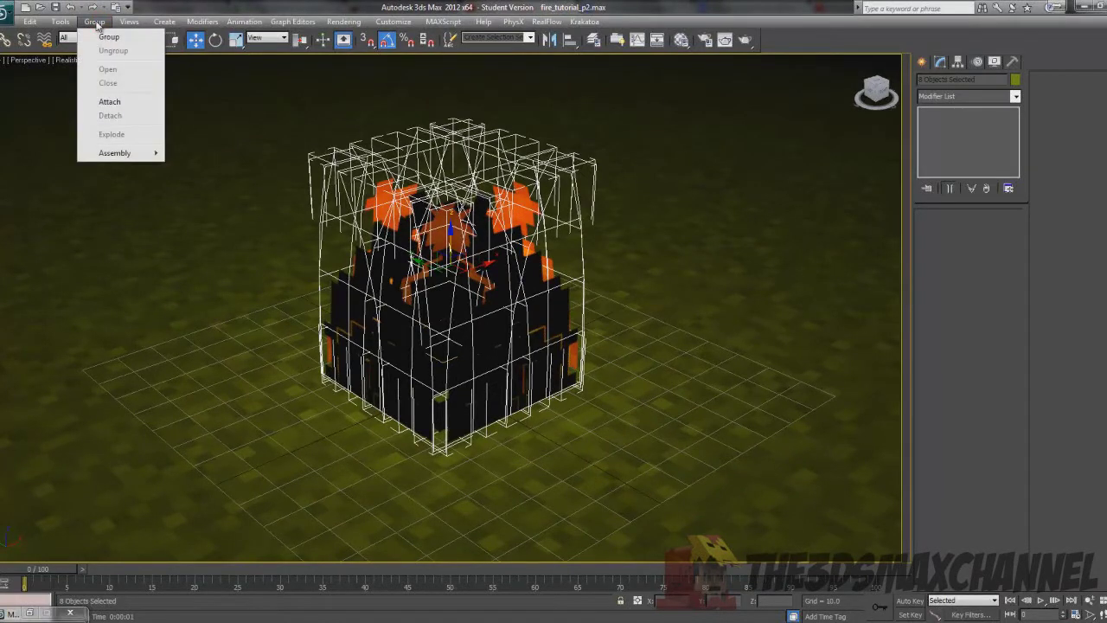
click(100, 38)
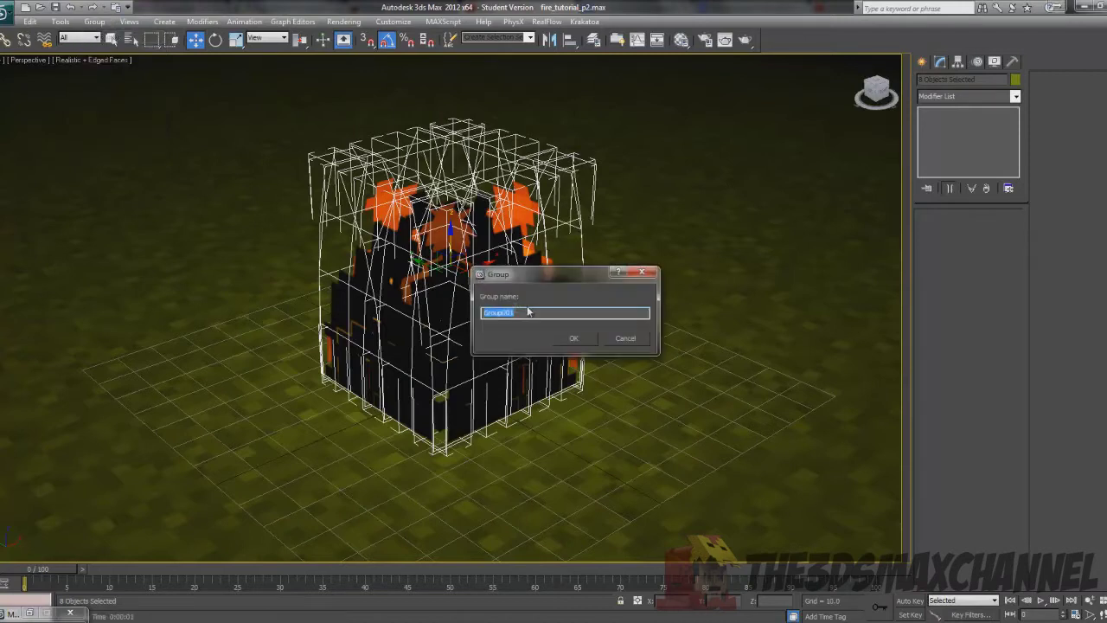
text(Fire)
key(Return)
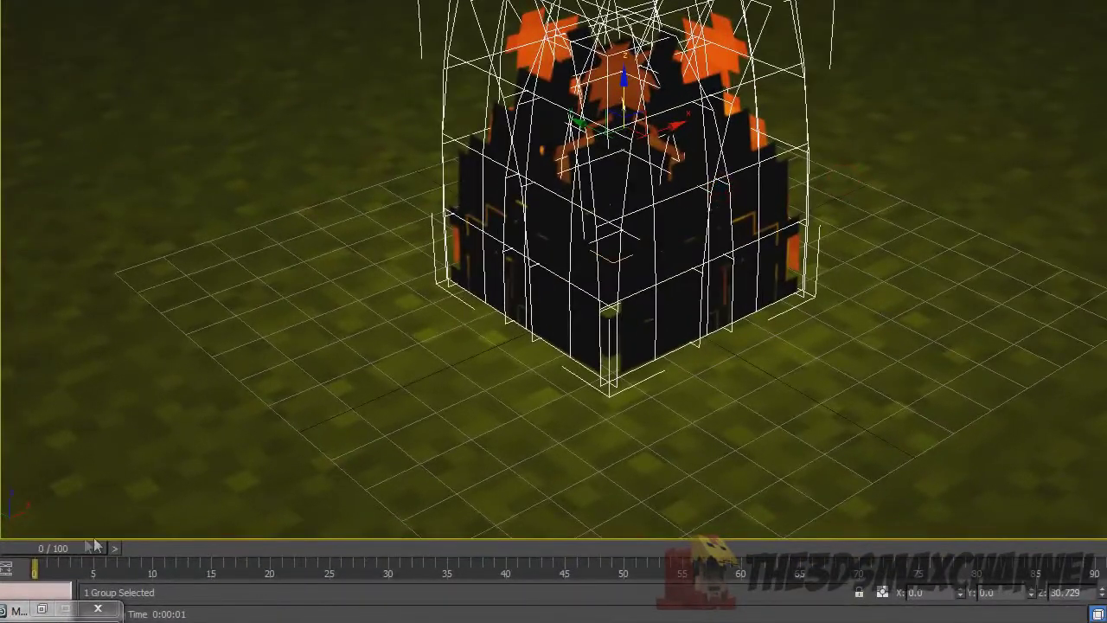
drag(91, 546, 522, 562)
drag(37, 548, 0, 551)
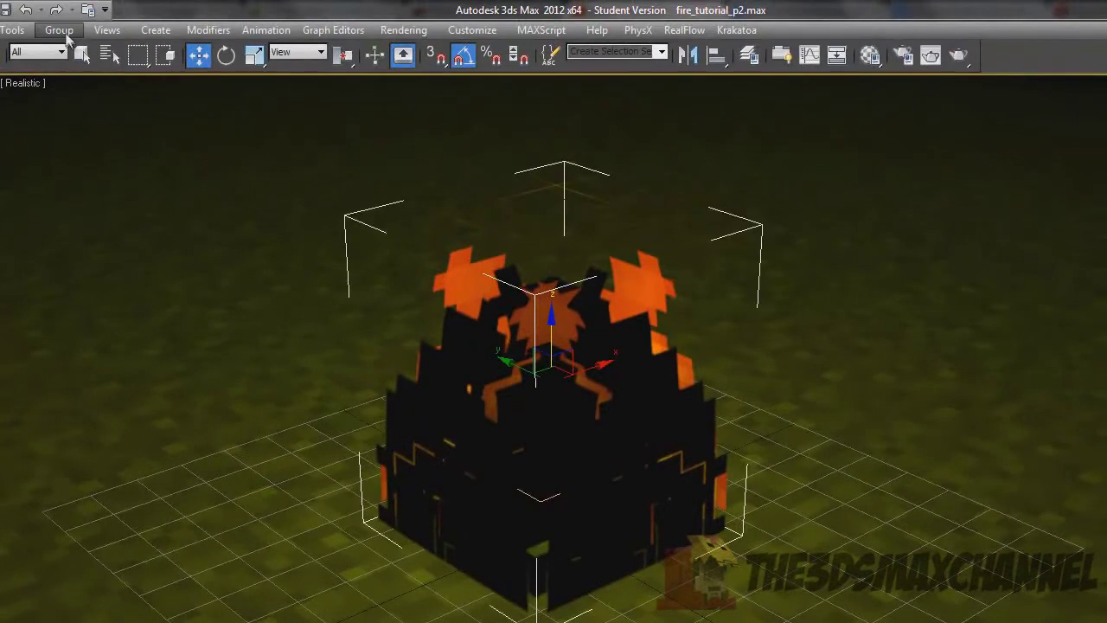
- Open the Fire group, select one of the planes inside it, and close the group again
click(59, 29)
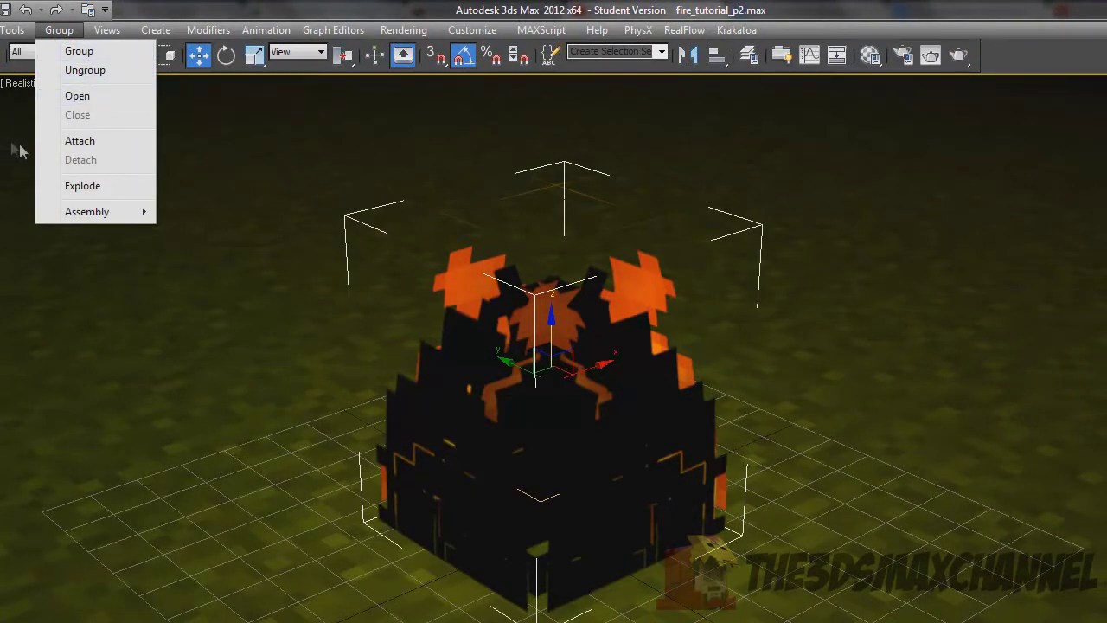
click(77, 96)
click(448, 409)
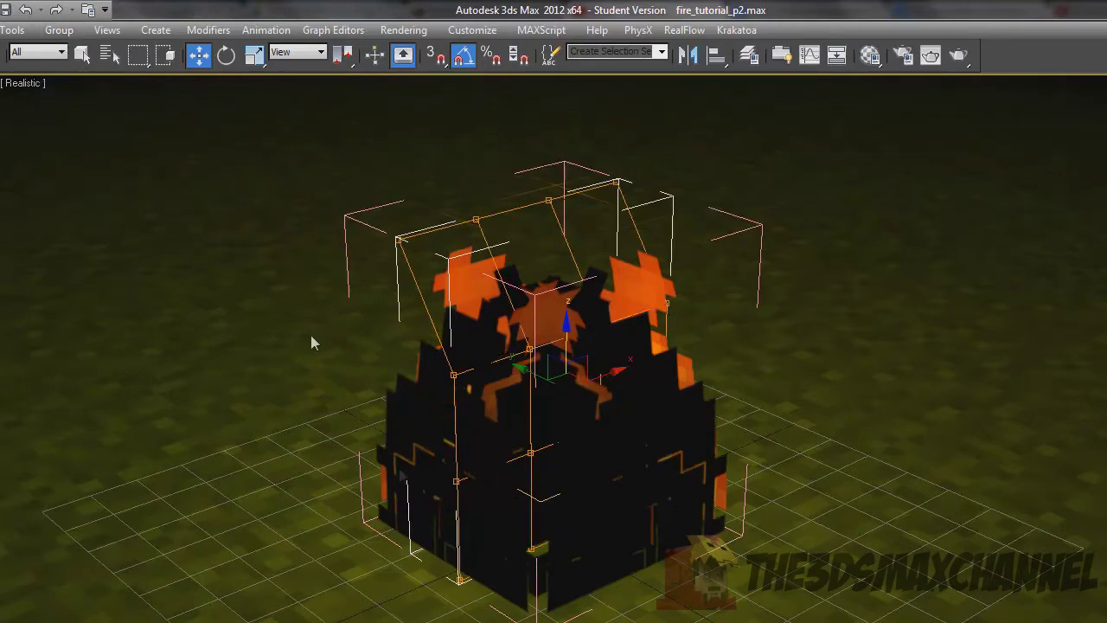
click(59, 30)
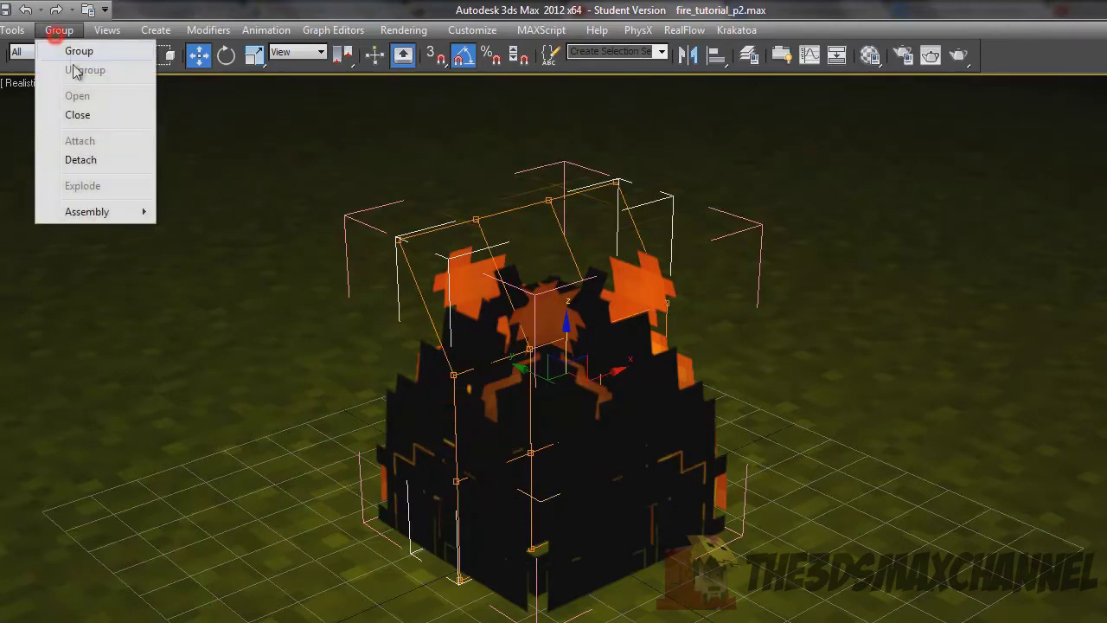
click(80, 118)
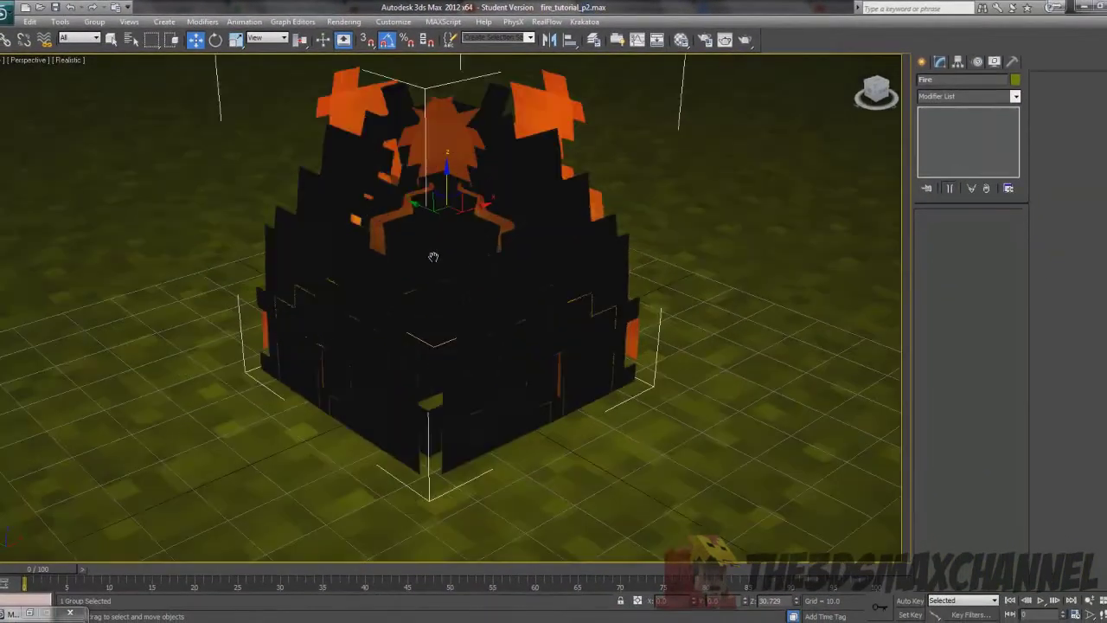
- Select the Omni light inside the fire using the wireframe display, and return the viewport to realistic shading
key(F3)
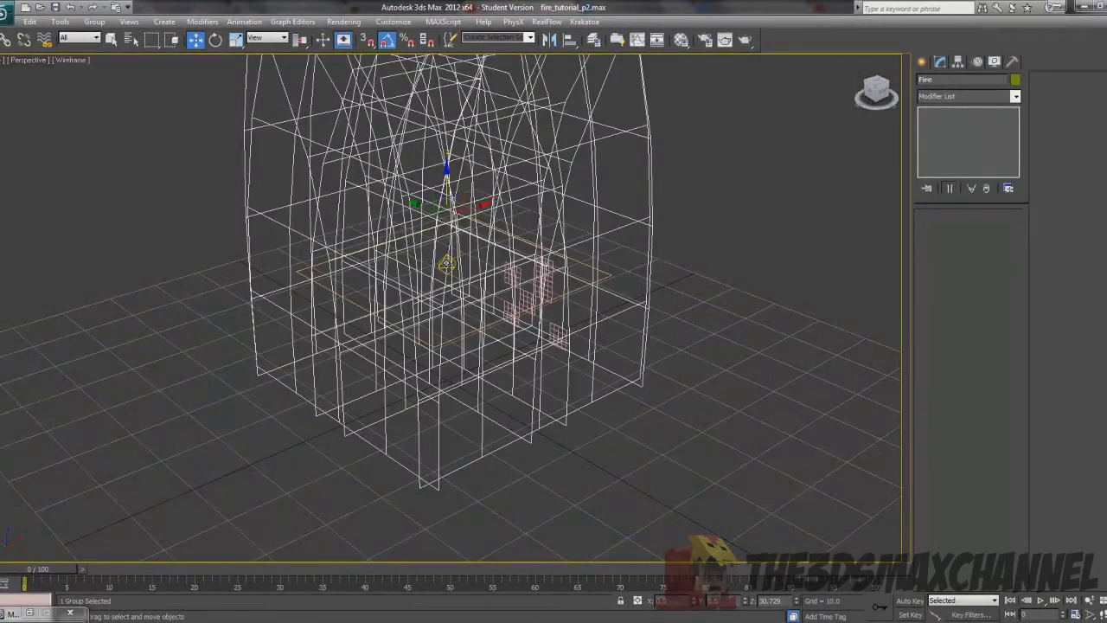
click(446, 264)
scroll(450, 265, down, 5)
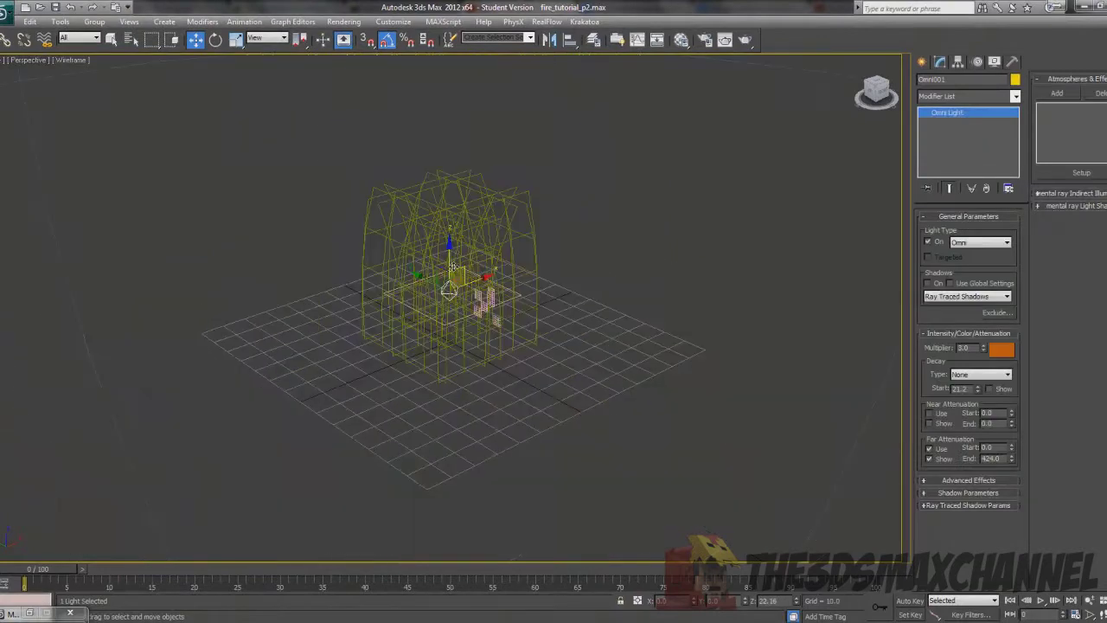
key(F3)
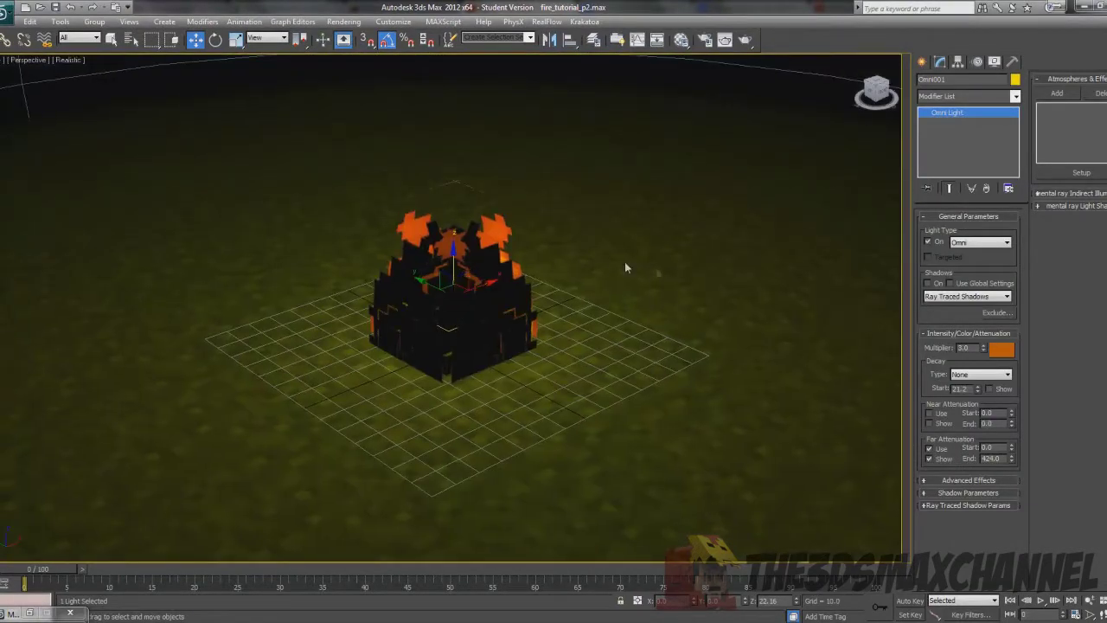
scroll(590, 267, up, 2)
middle_drag(648, 276, 637, 292)
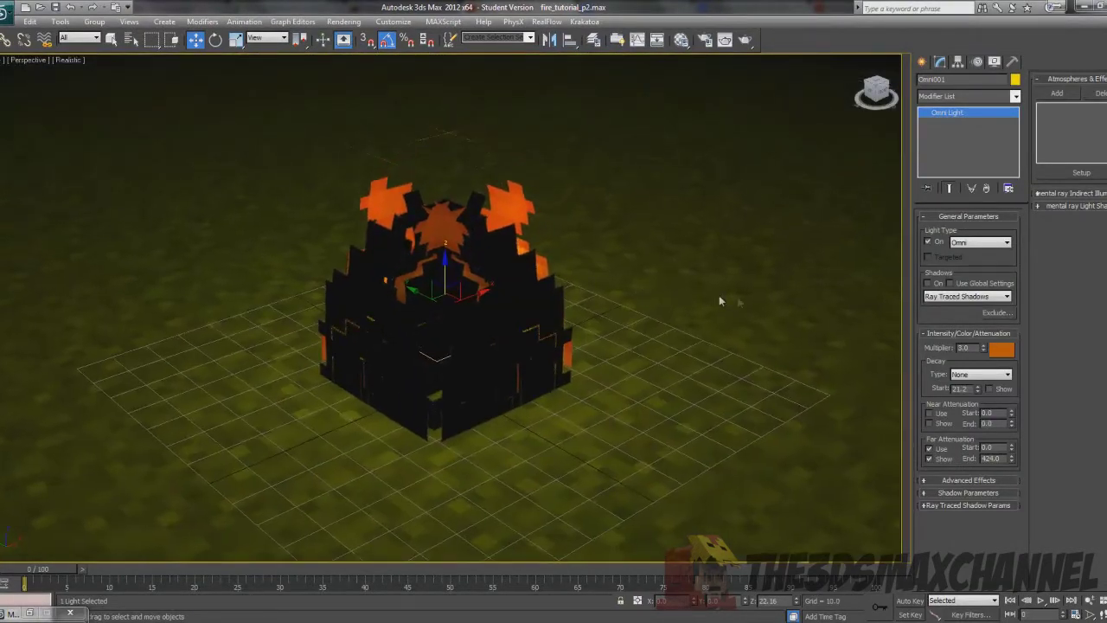
scroll(744, 298, down, 2)
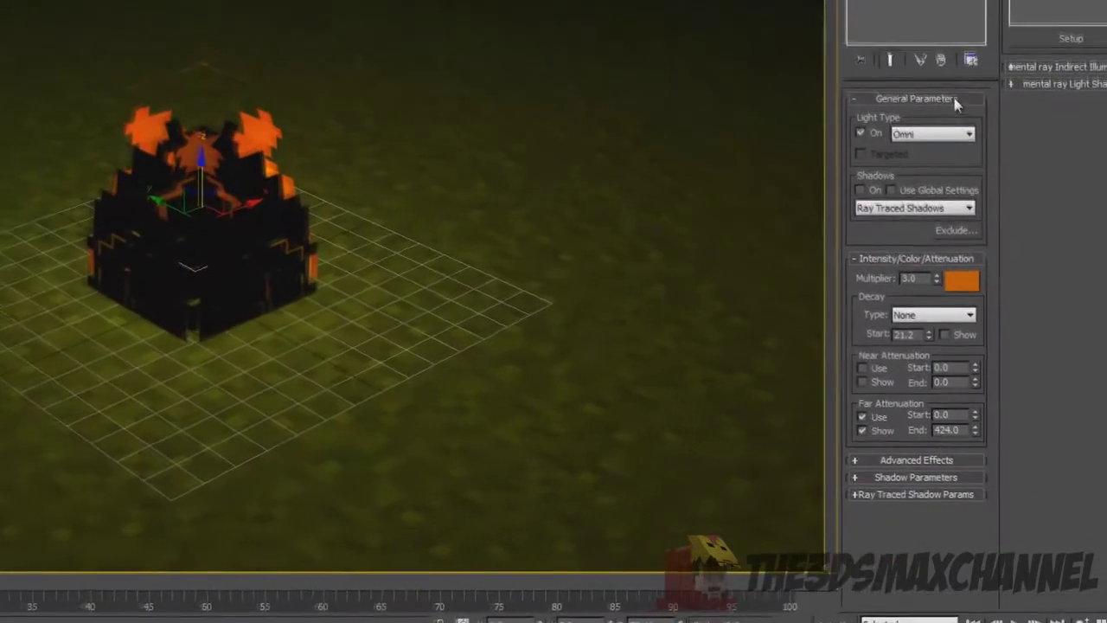
- Exclude the Fire group from the Omni light for both illumination and shadow casting
click(902, 226)
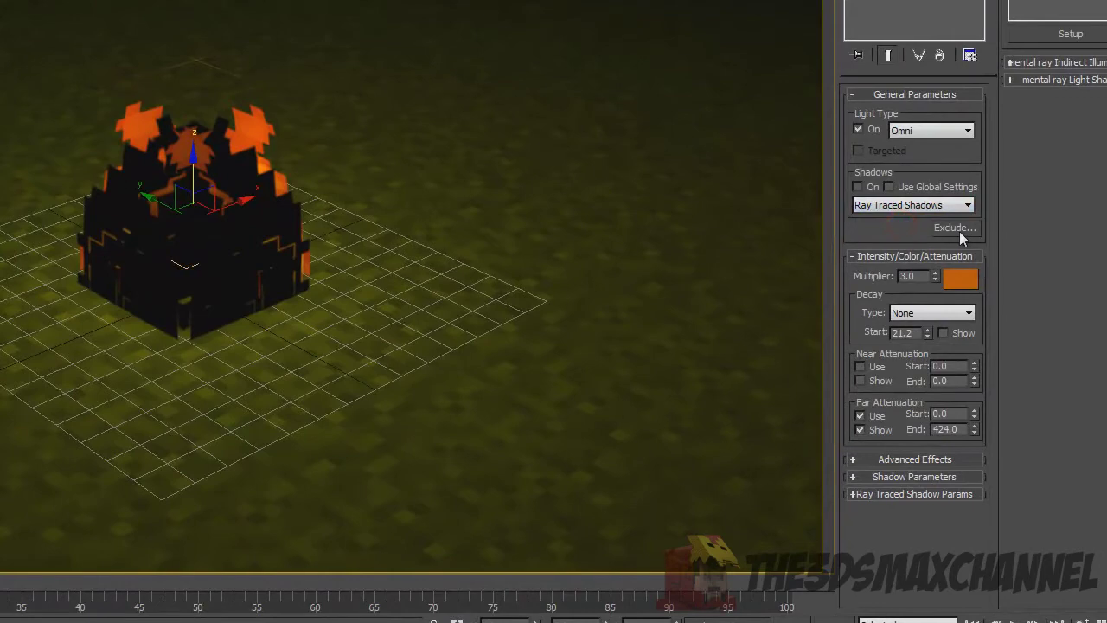
click(951, 230)
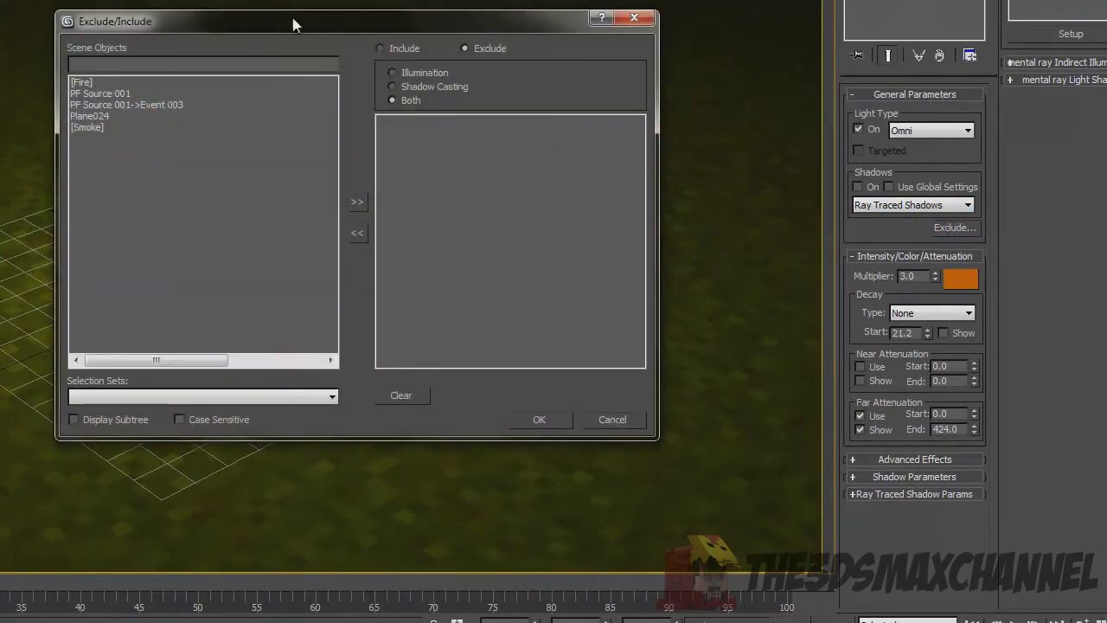
drag(292, 24, 615, 11)
click(395, 75)
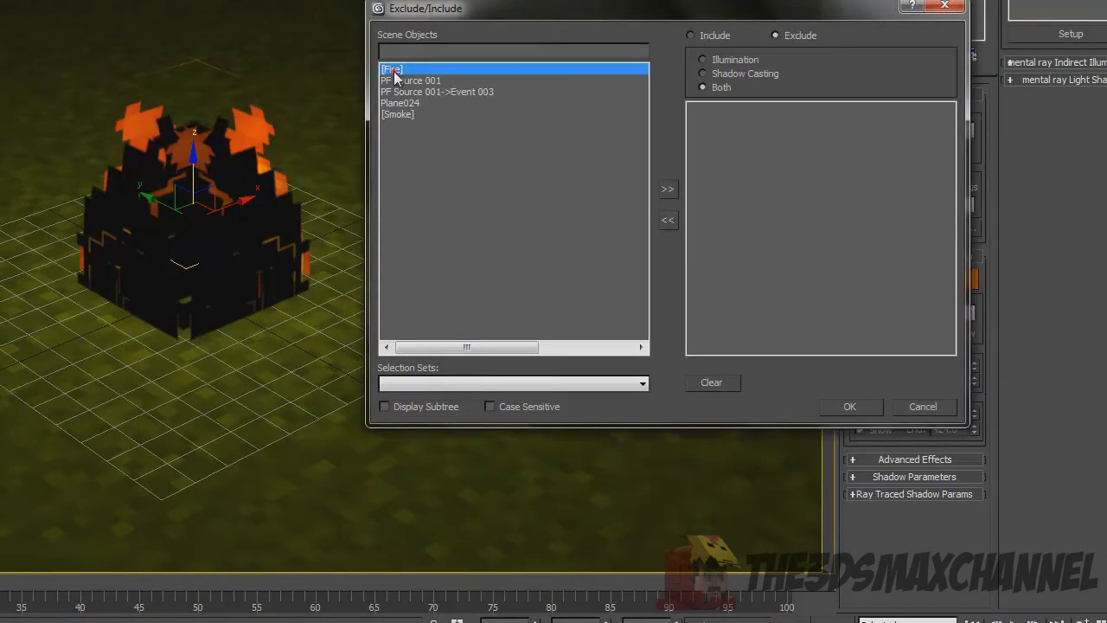
click(668, 191)
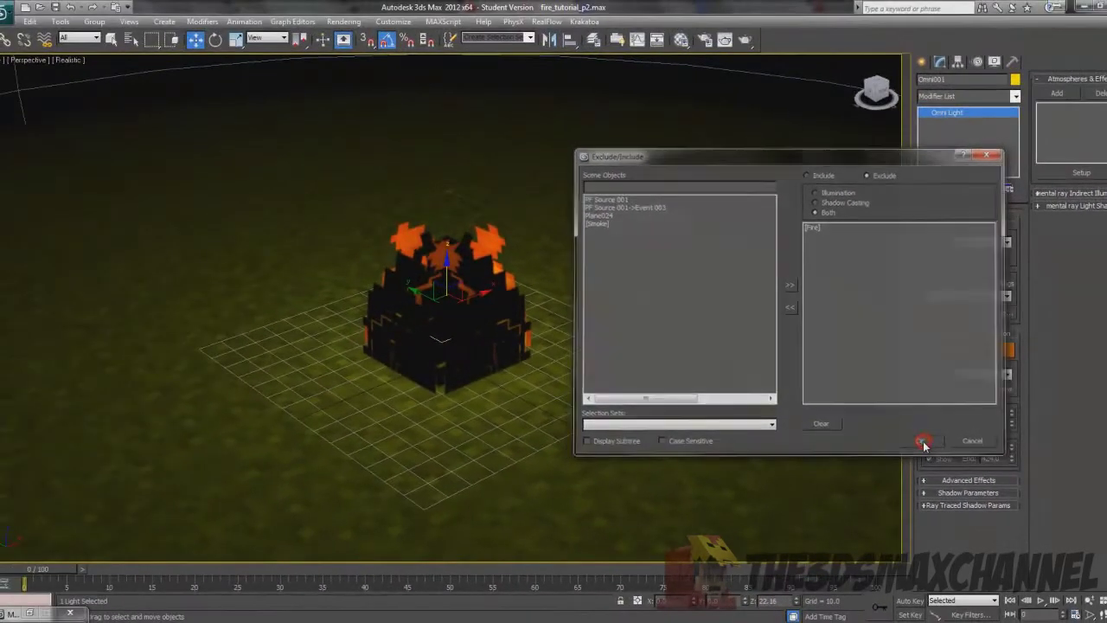
click(850, 407)
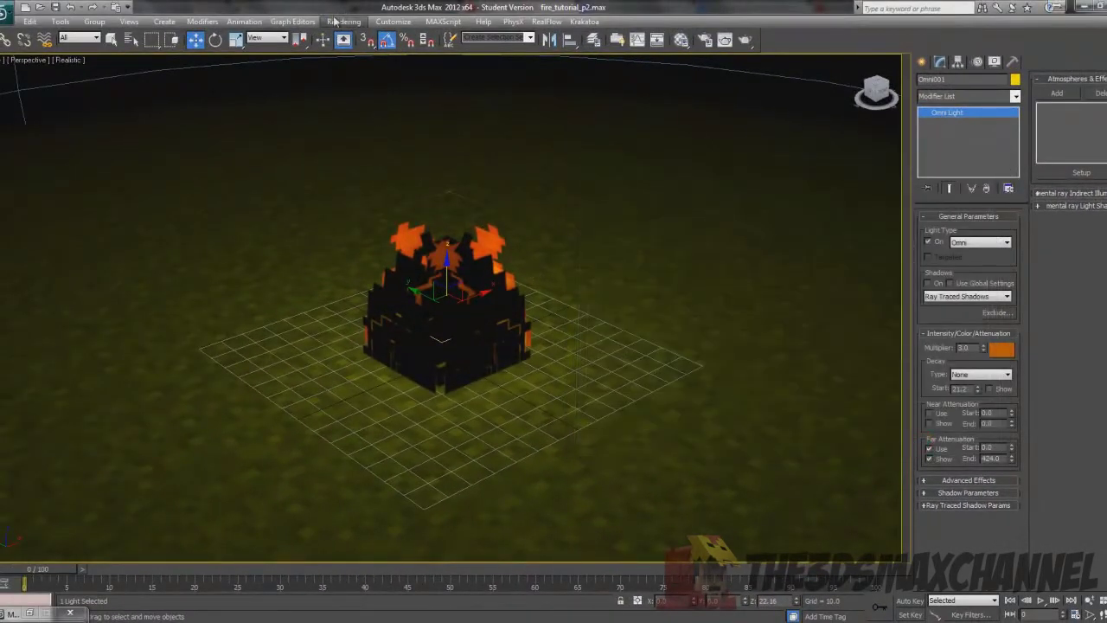
- Render the perspective view to check the fire with the light exclusion applied, and close the render window
click(343, 20)
click(346, 34)
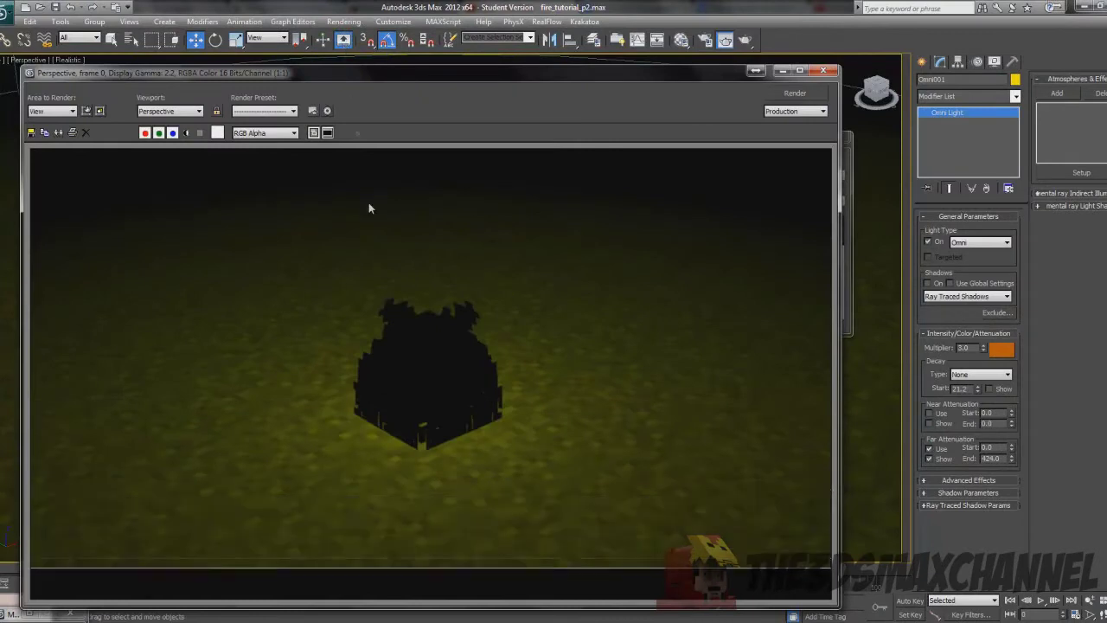
click(822, 70)
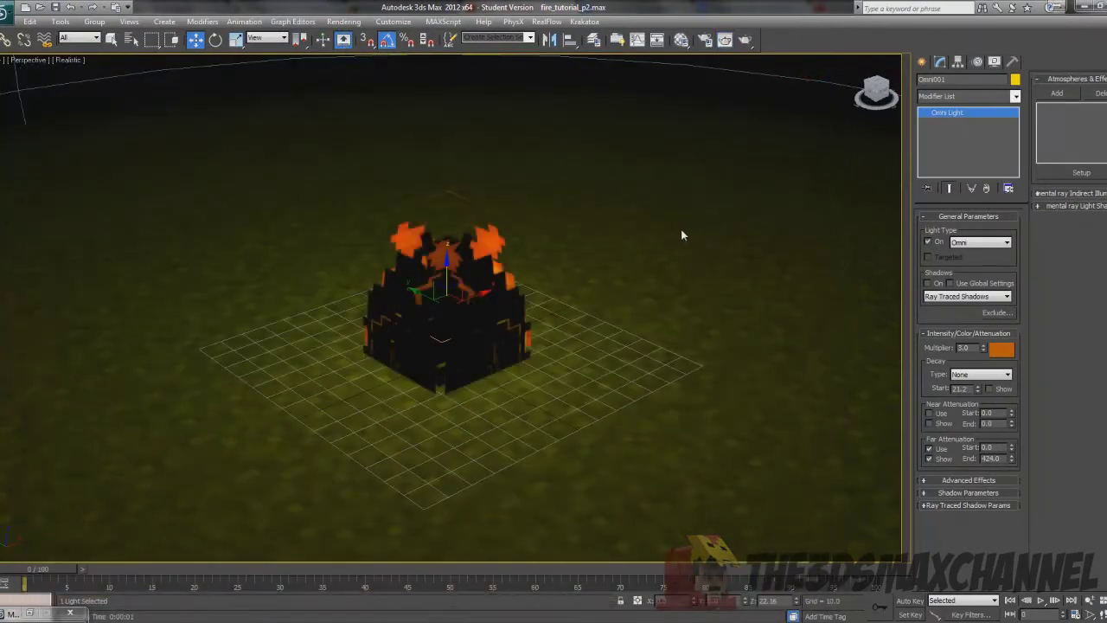
- Look over the scene materials in the Material Editor and close it
key(m)
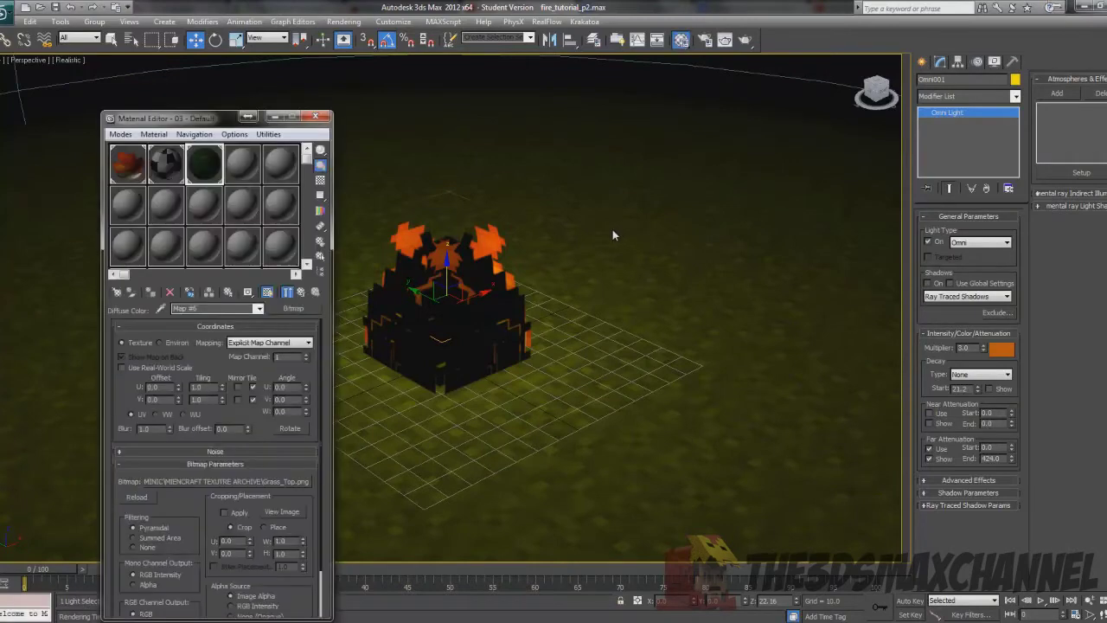
click(314, 116)
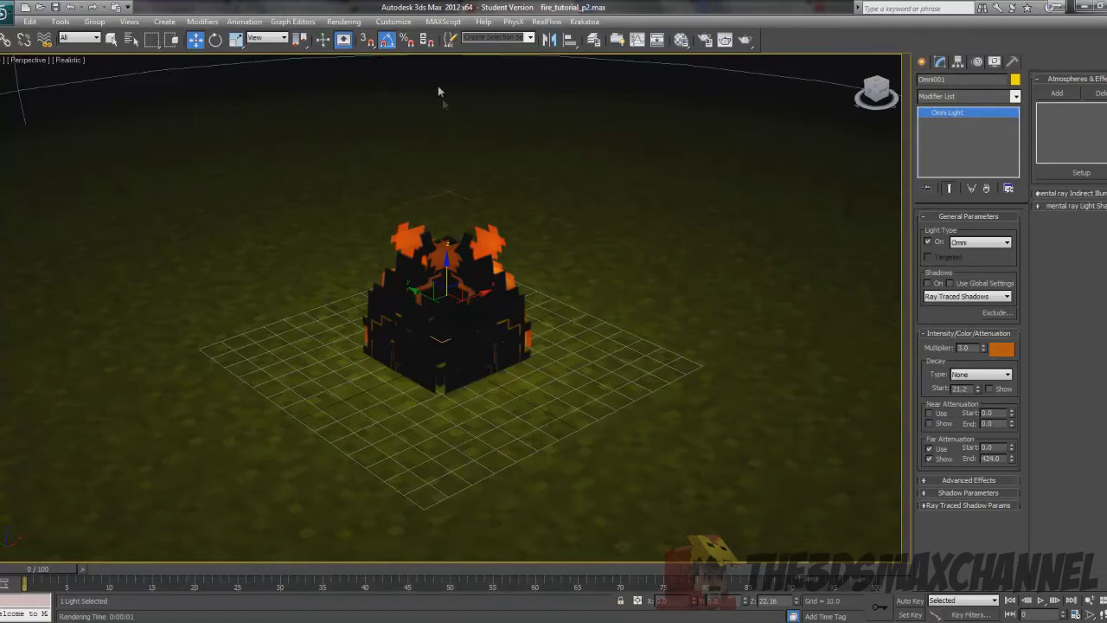
scroll(458, 322, down, 2)
scroll(464, 323, up, 2)
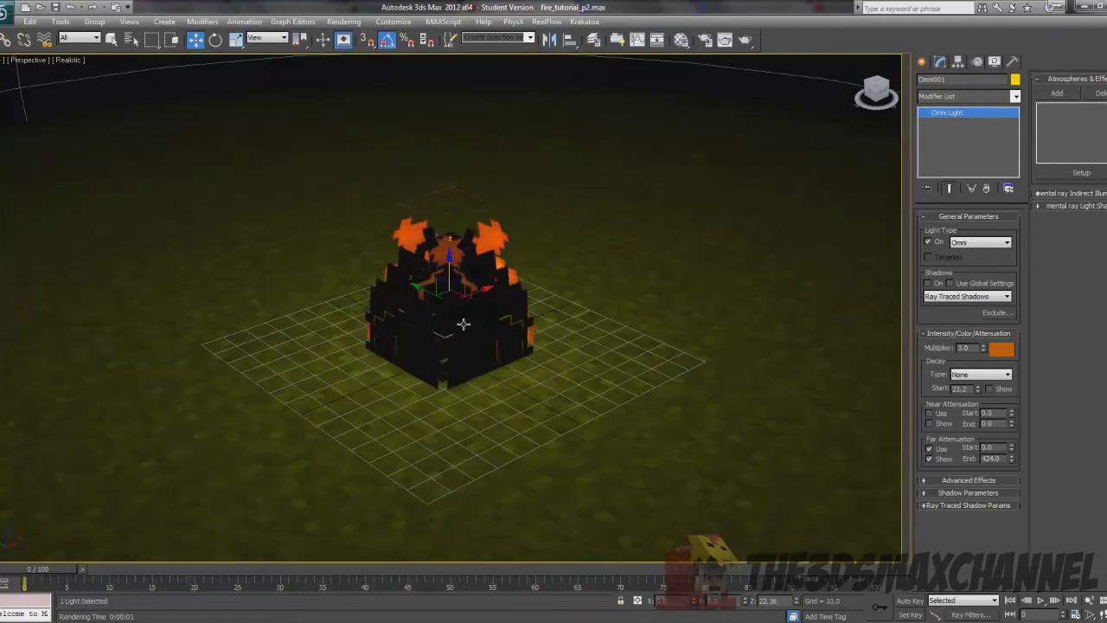
- Set the self-illumination of the fire material in the first sample slot to 100
key(m)
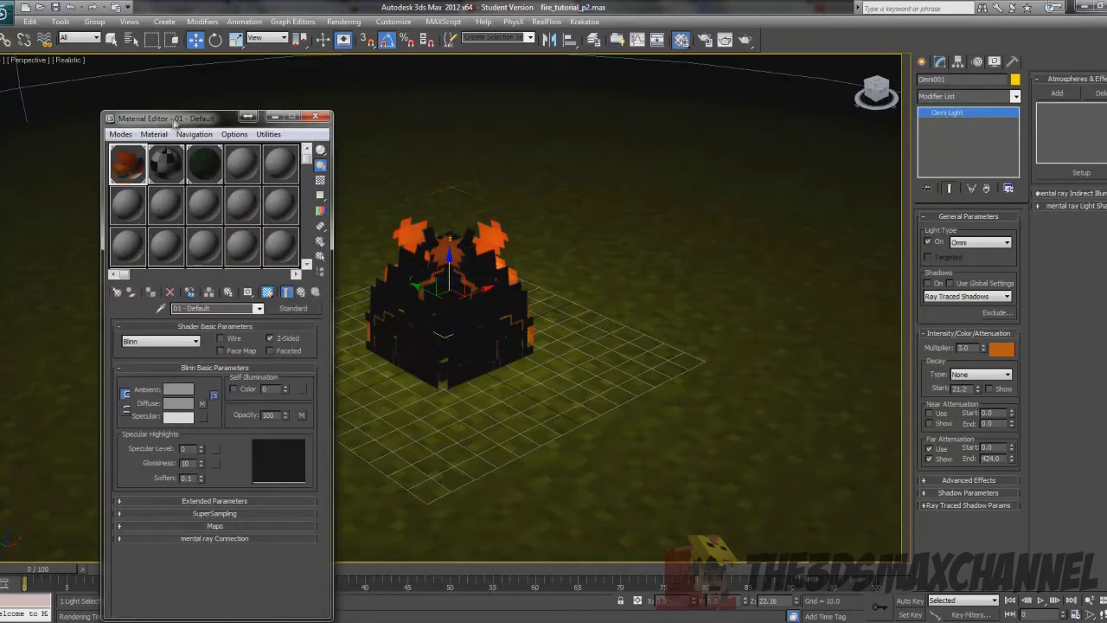
drag(173, 122, 757, 96)
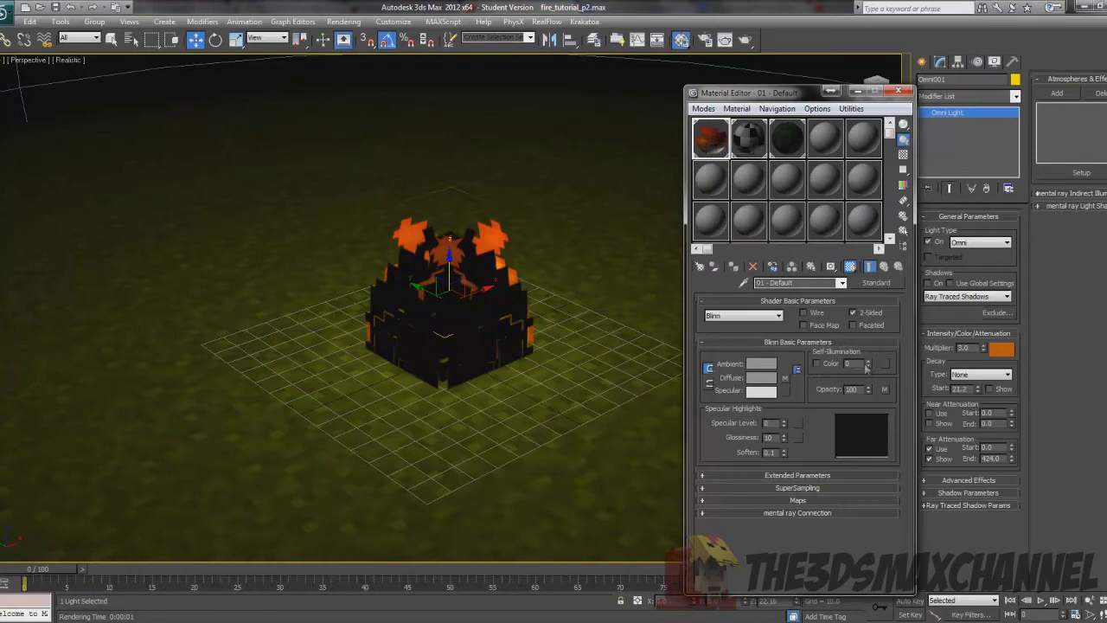
key(Return)
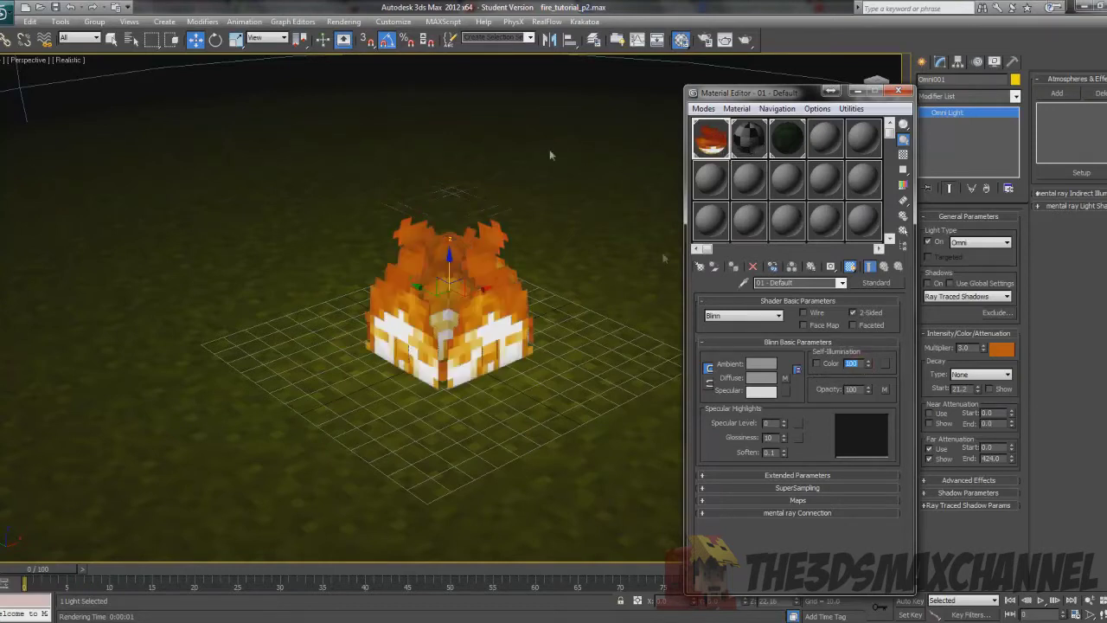
- Render the perspective view to check the self-illuminated fire, and close the render window
click(343, 21)
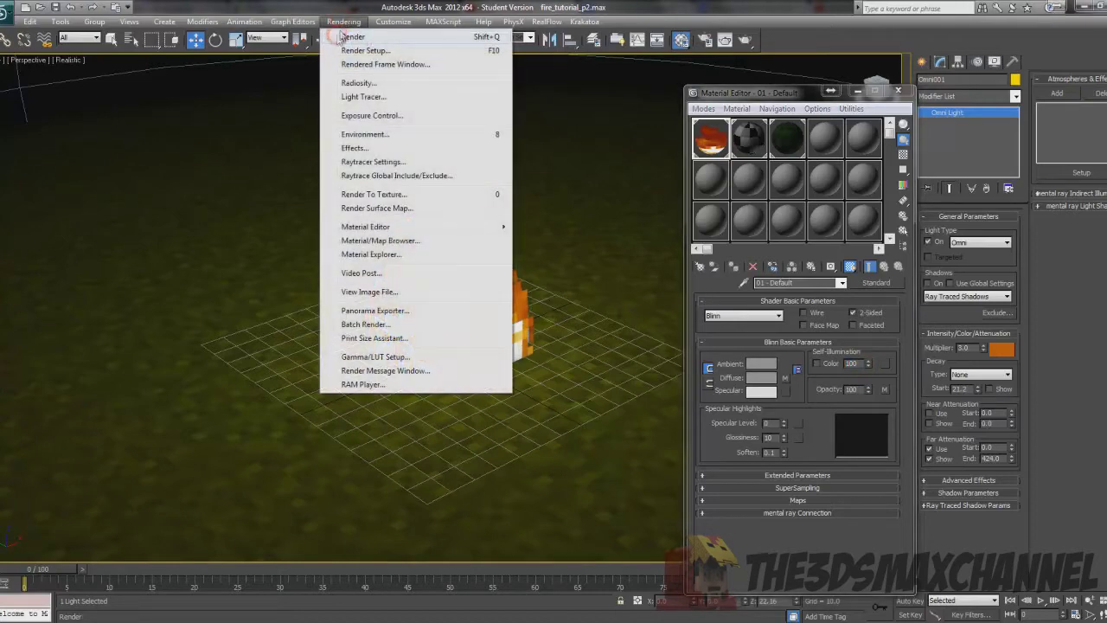
click(340, 37)
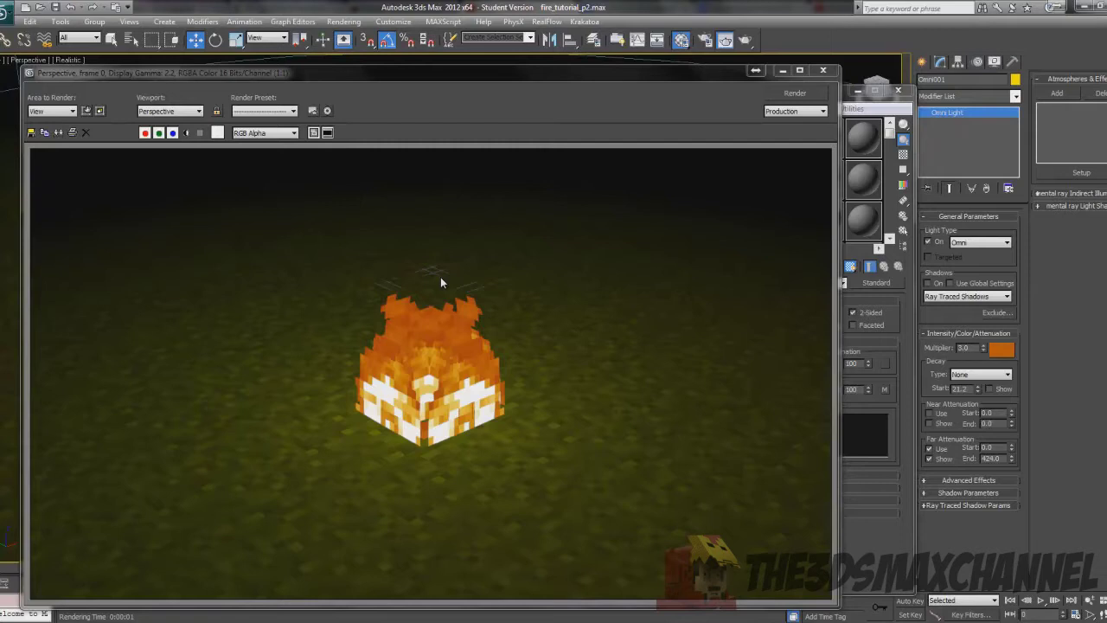
click(826, 71)
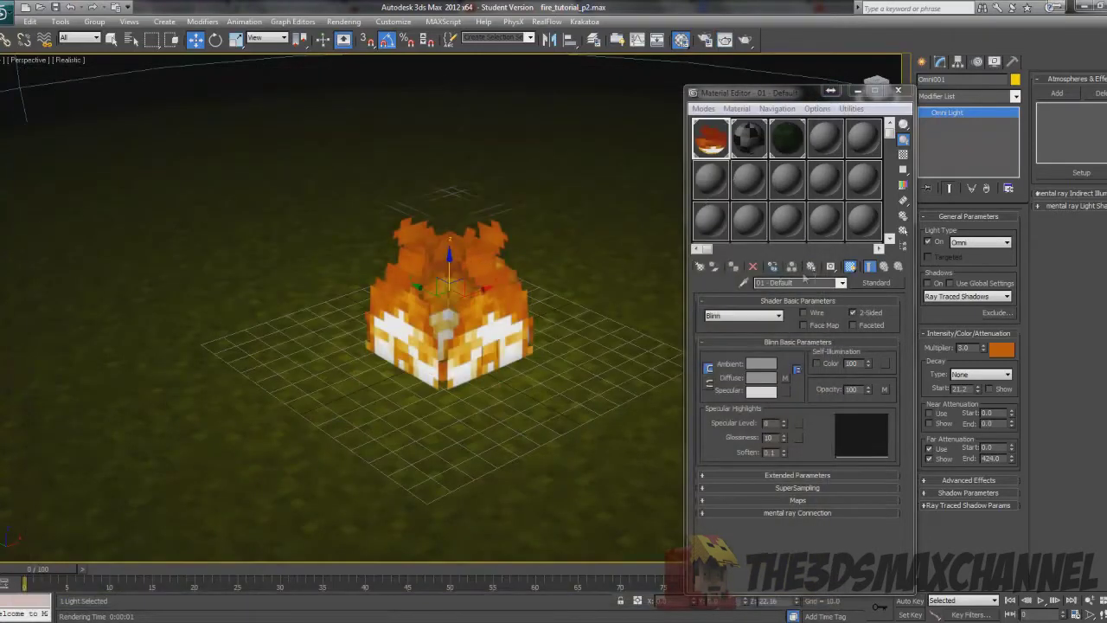
- Set the fire material's self-illumination back to 0 and minimize the Material Editor
double_click(858, 365)
text(0)
key(Return)
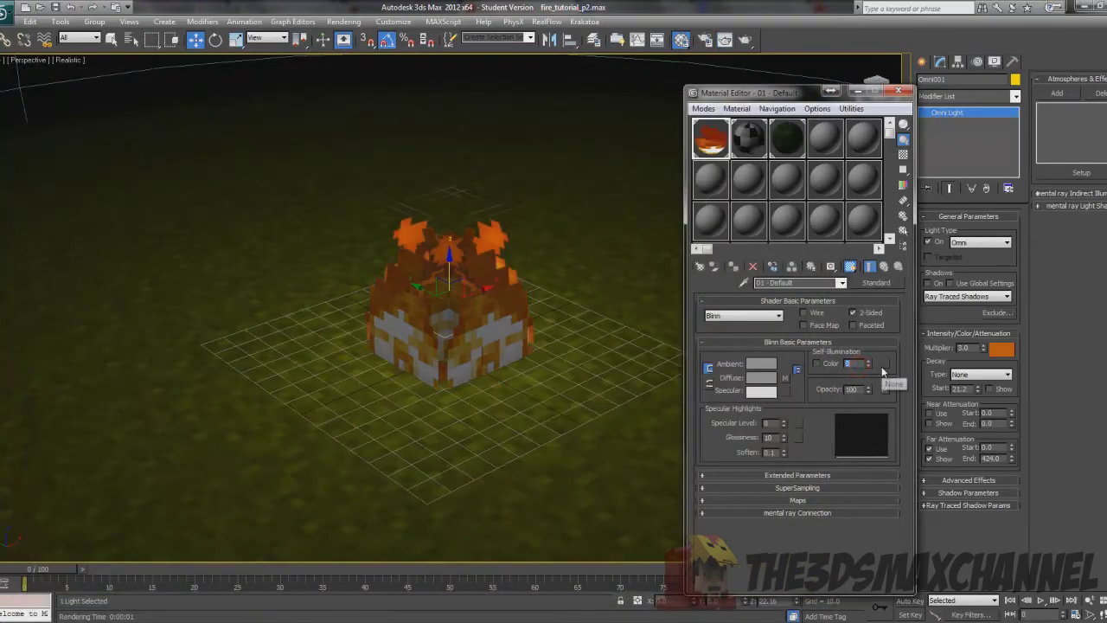
click(856, 91)
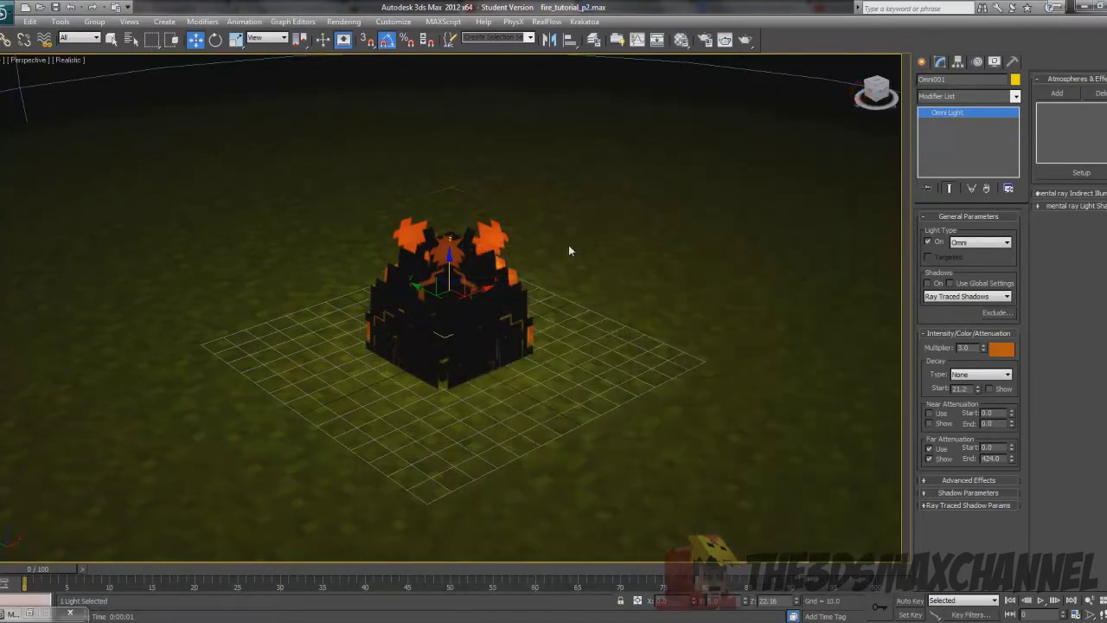
- Move the animation to frame 25 and inspect the fire at that frame
scroll(569, 245, down, 5)
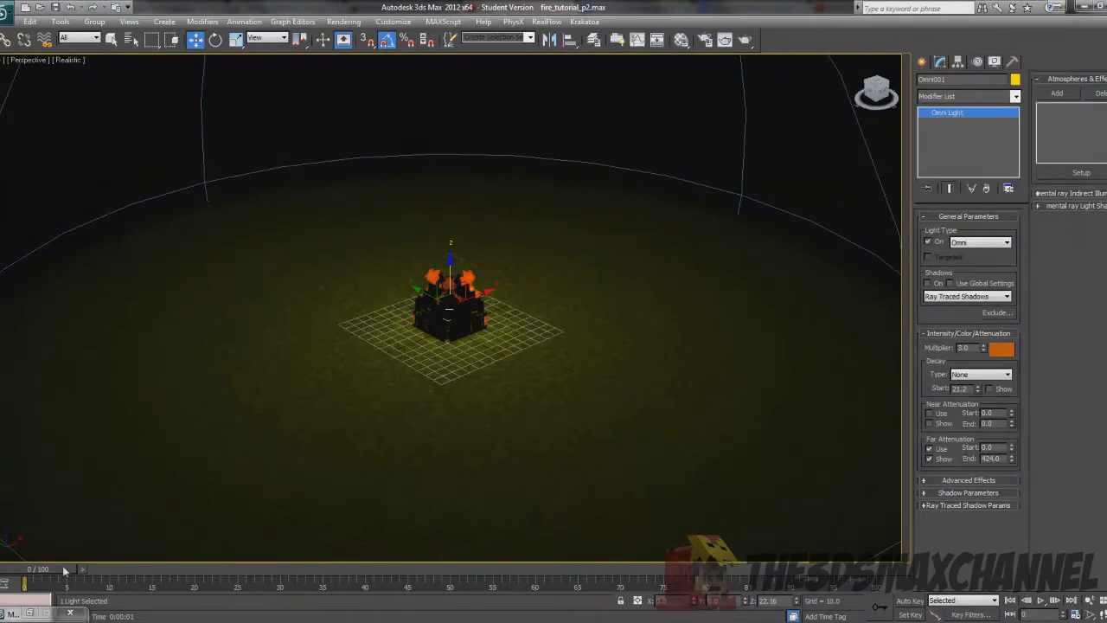
drag(57, 571, 282, 558)
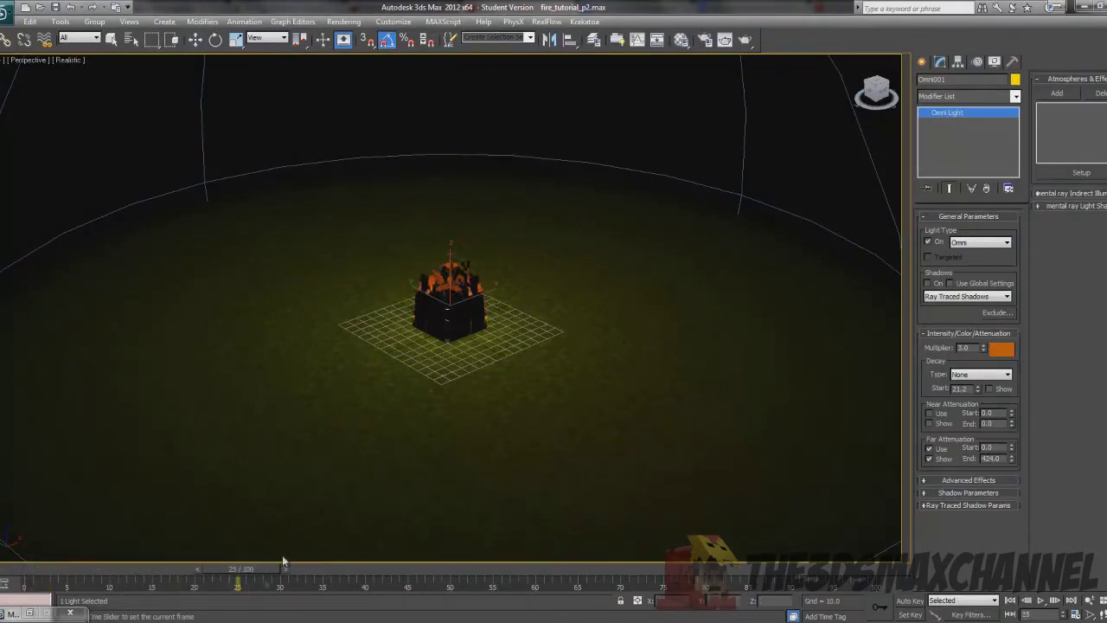
key(w)
scroll(472, 431, down, 4)
scroll(472, 436, up, 8)
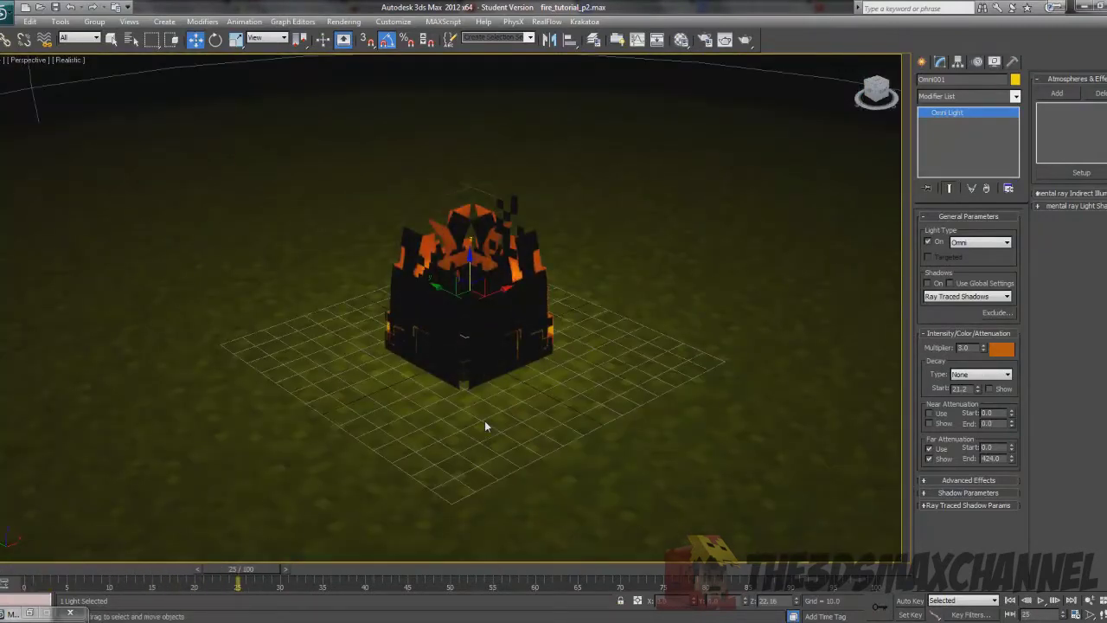
middle_drag(528, 260, 523, 270)
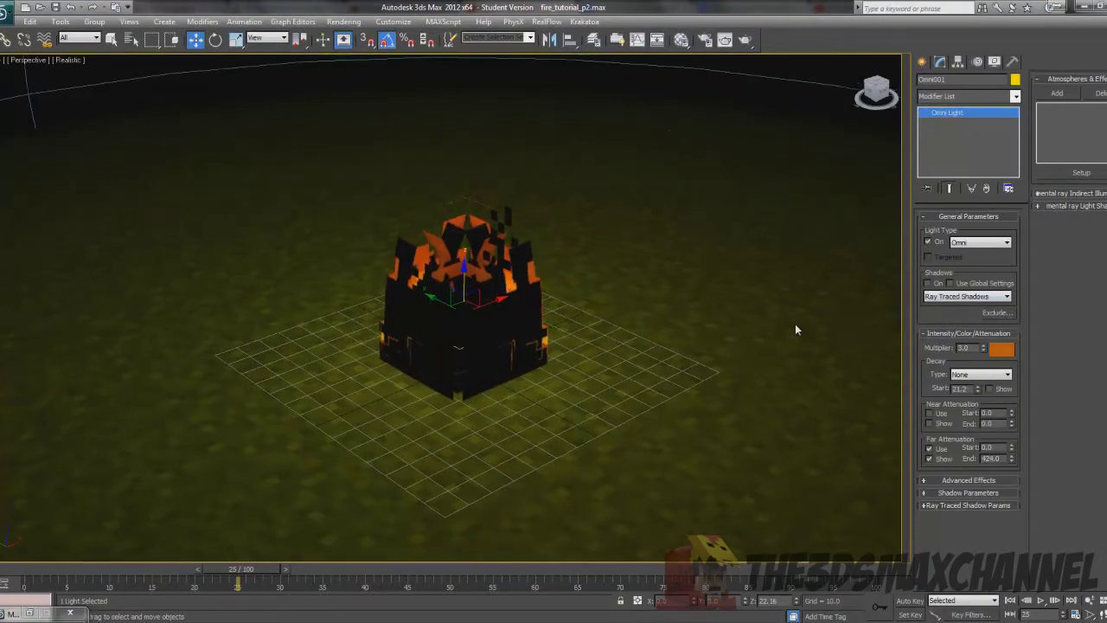
scroll(778, 320, down, 4)
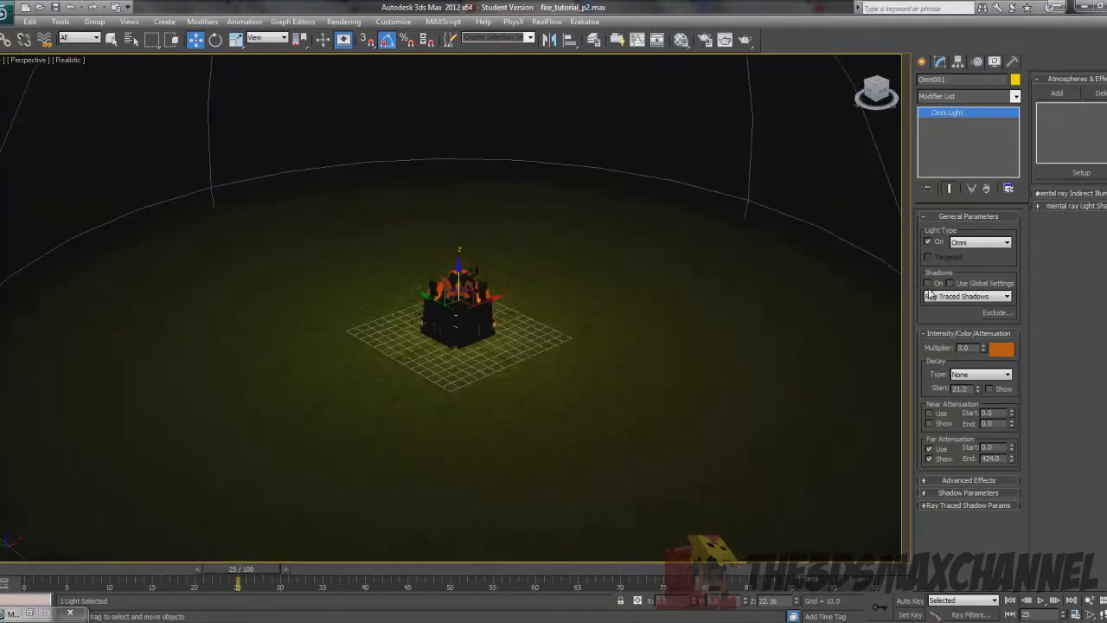
- Create a standard box beside the fire, about 62 long, 51 wide and 105 high
click(927, 283)
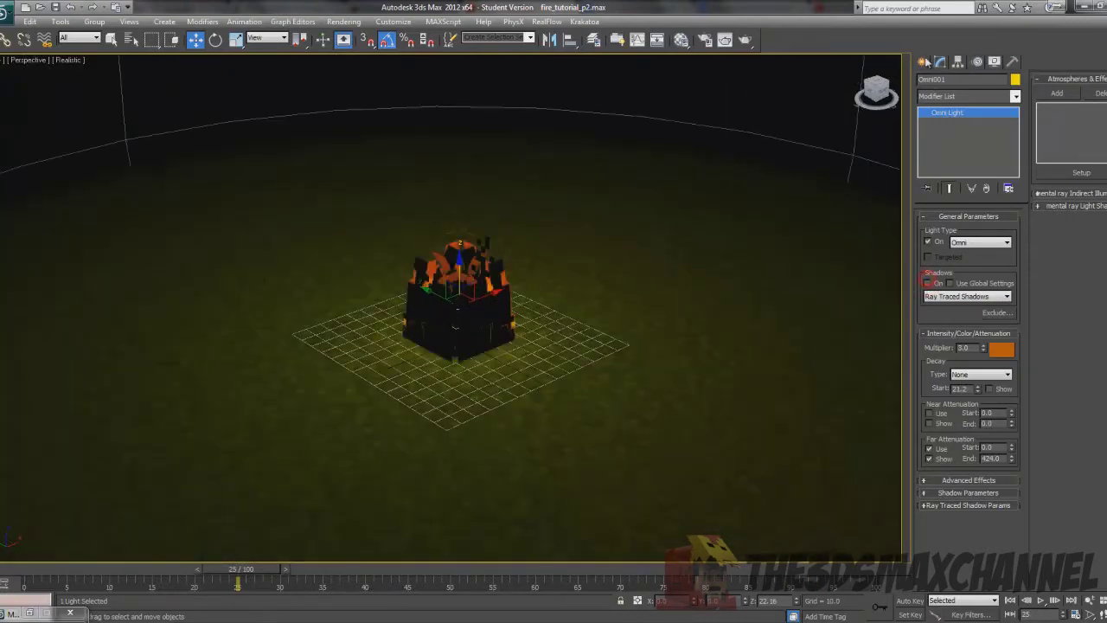
click(921, 61)
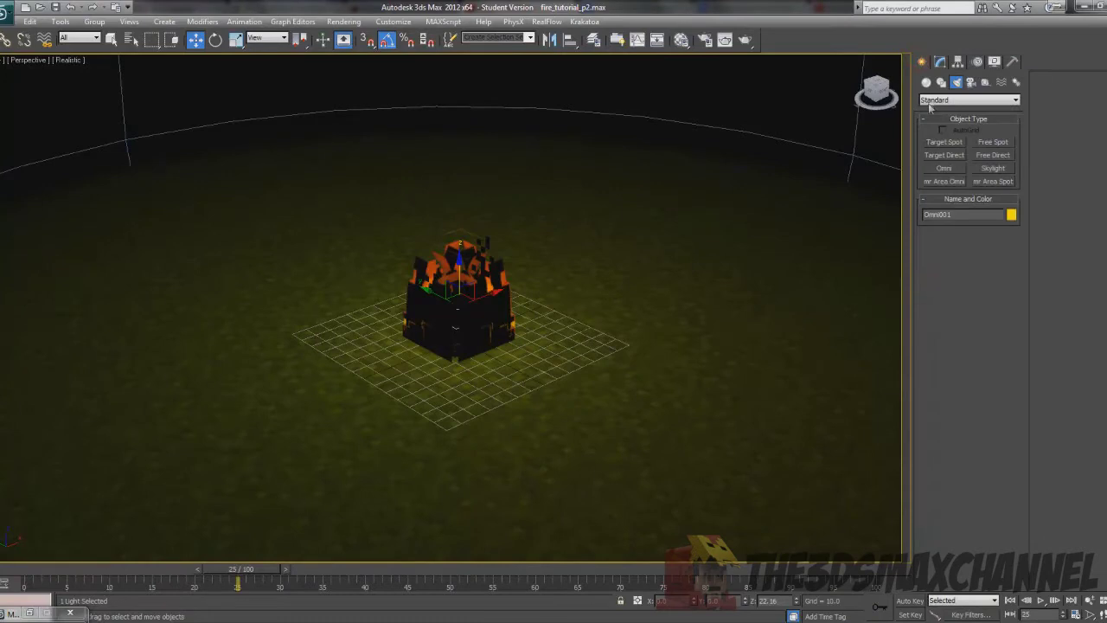
click(926, 82)
click(944, 141)
drag(655, 346, 686, 419)
click(709, 237)
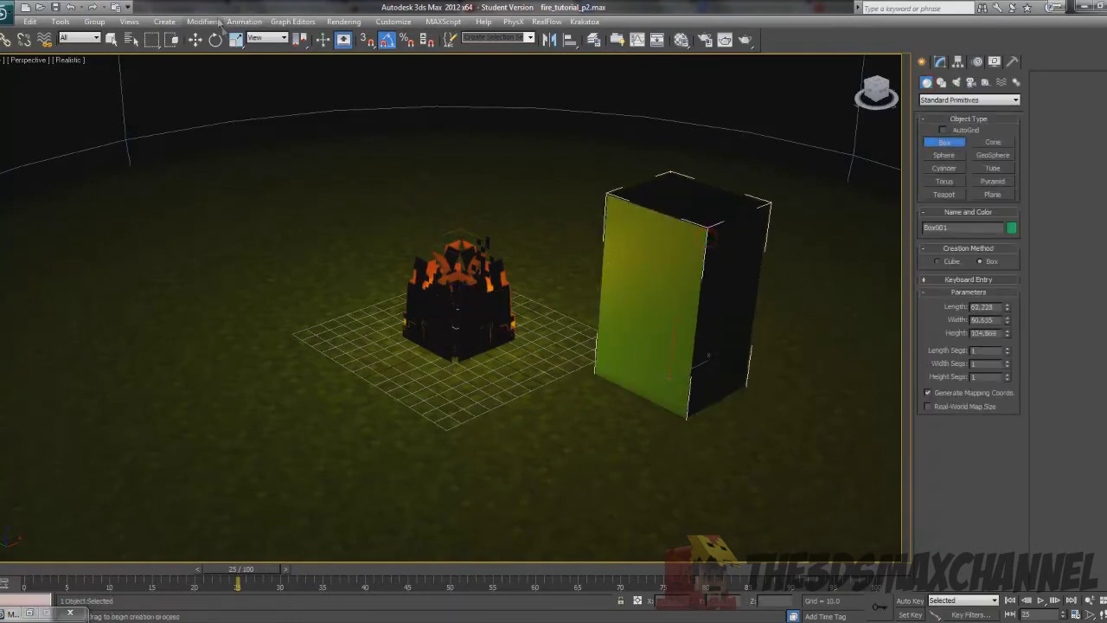
- Select the Omni light inside the fire using the wireframe display, and turn on its ray traced shadows in realistic shading
click(939, 62)
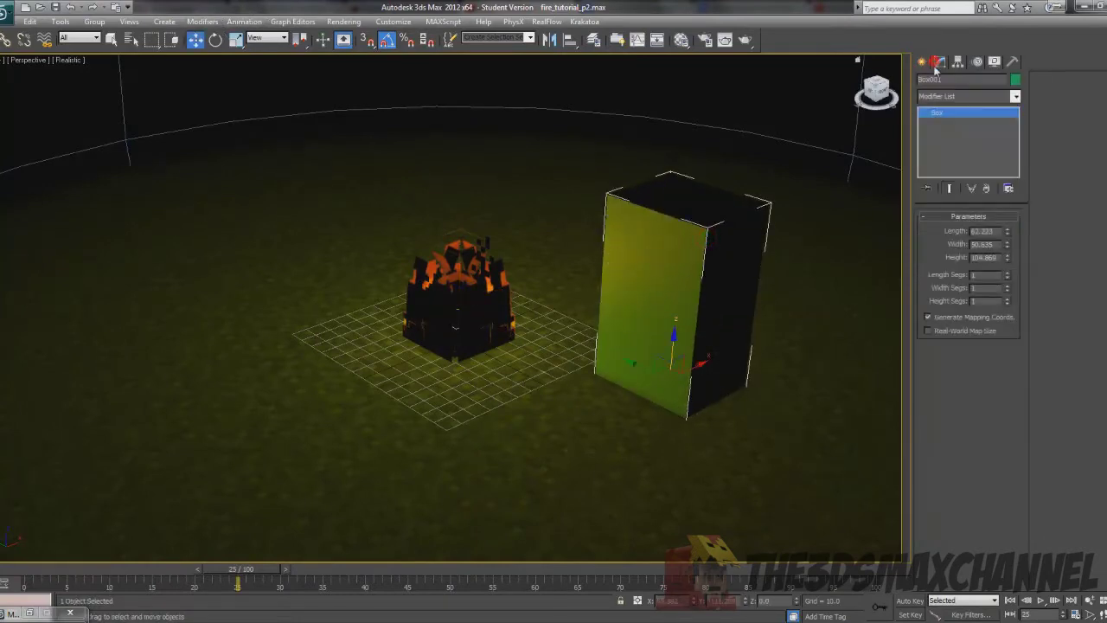
click(456, 316)
key(F3)
key(z)
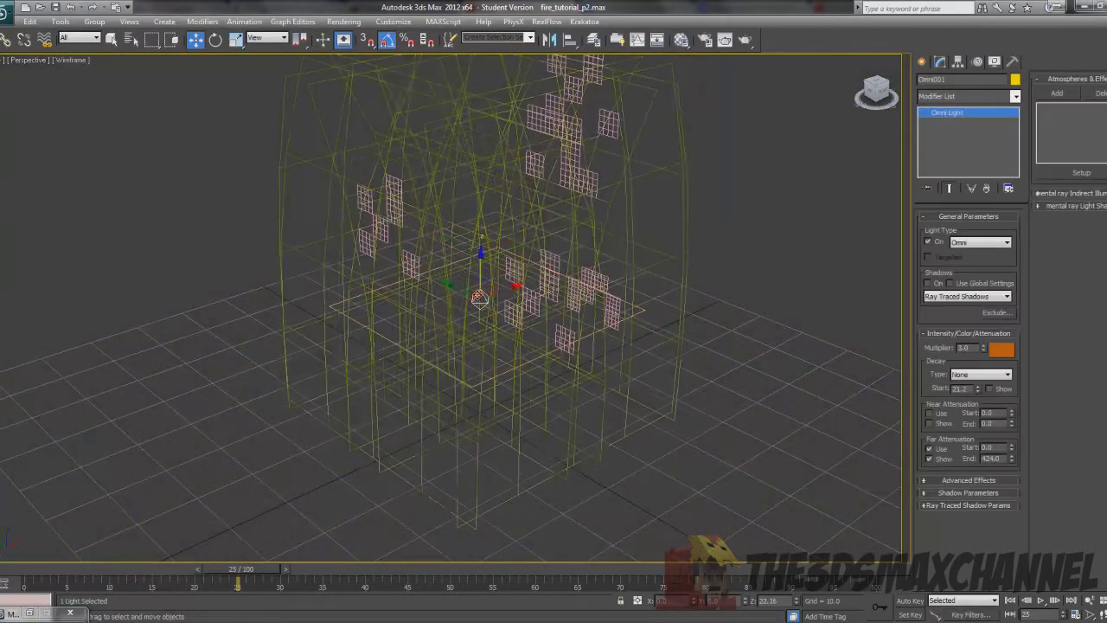
scroll(477, 295, down, 3)
key(F3)
click(927, 284)
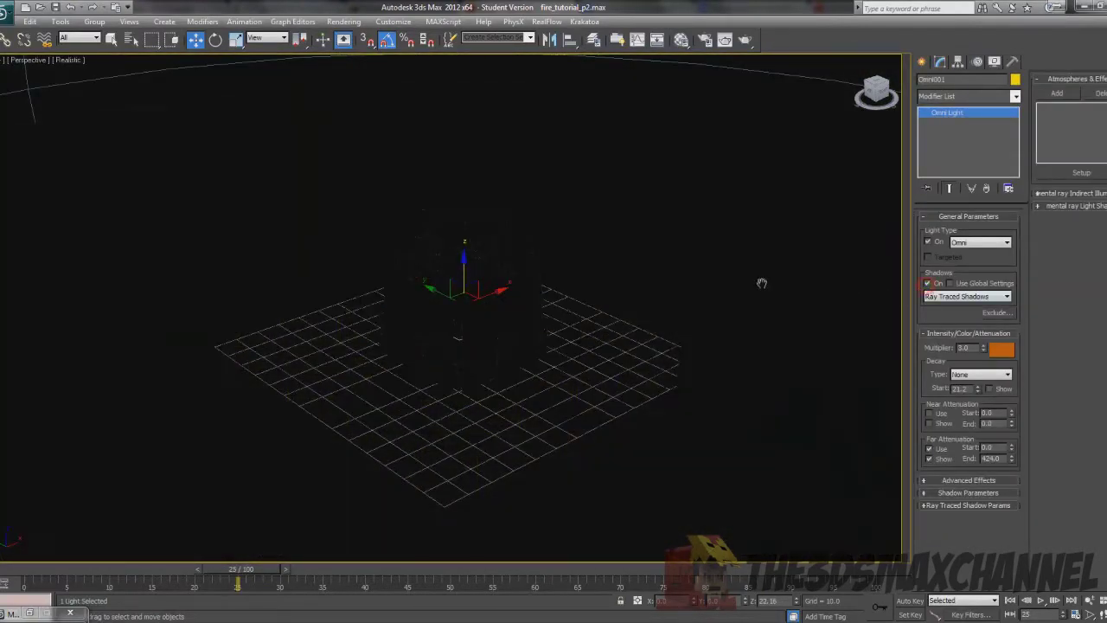
- Render the perspective view to check the shadows cast around the fire and the box, and close the render window
middle_drag(761, 282, 762, 259)
click(344, 21)
click(348, 35)
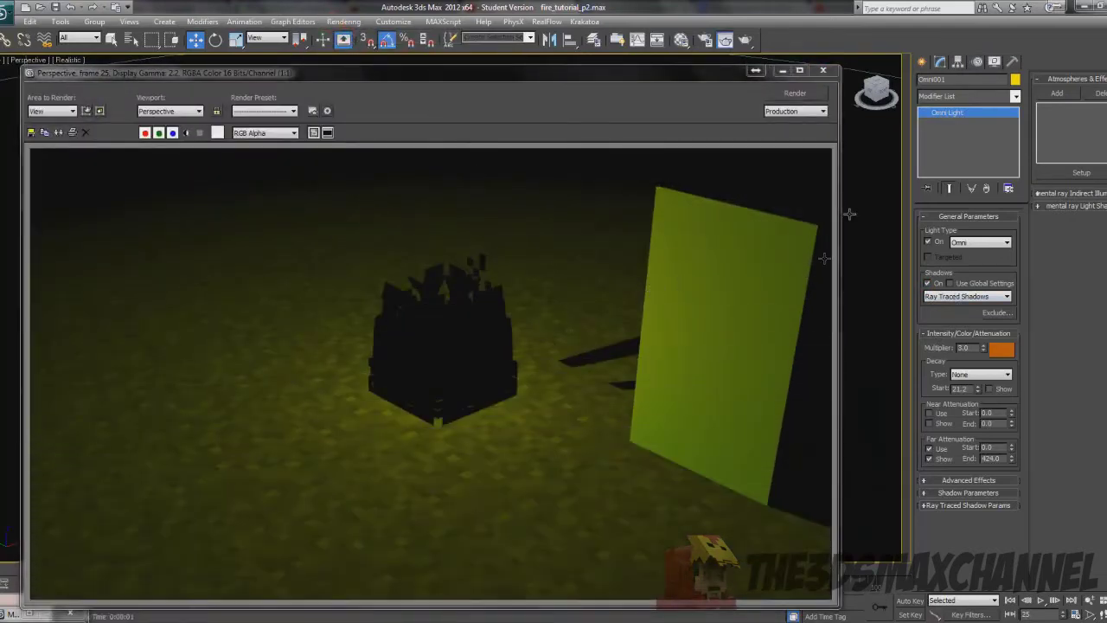
click(822, 69)
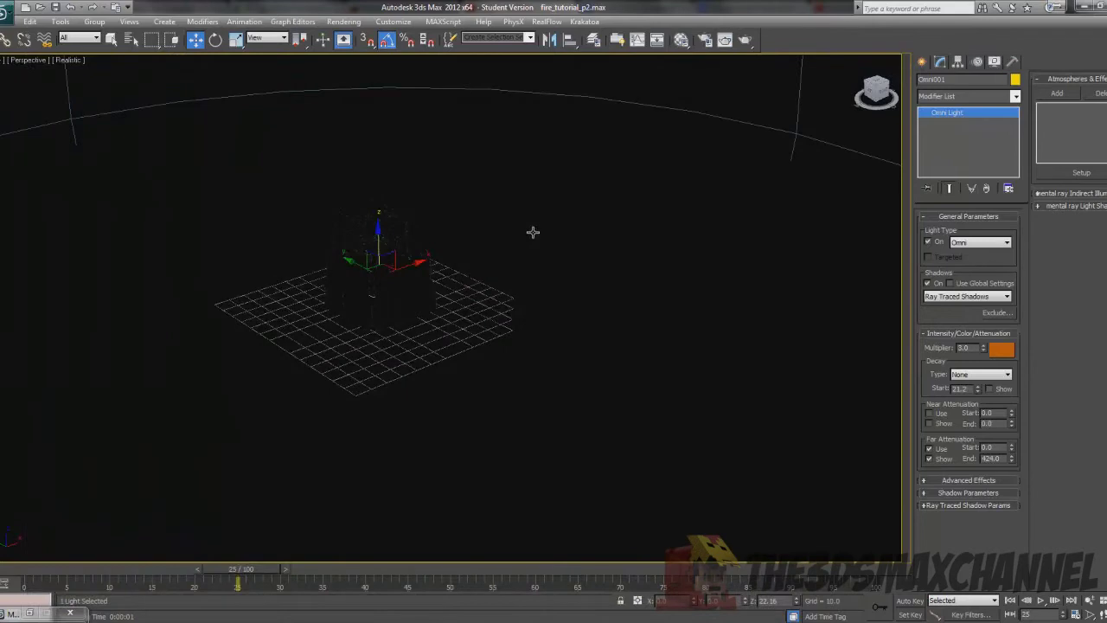
- Render the ground behind the box to examine the shadows cast there, and close the render window
middle_drag(533, 232, 422, 212)
click(343, 20)
click(348, 35)
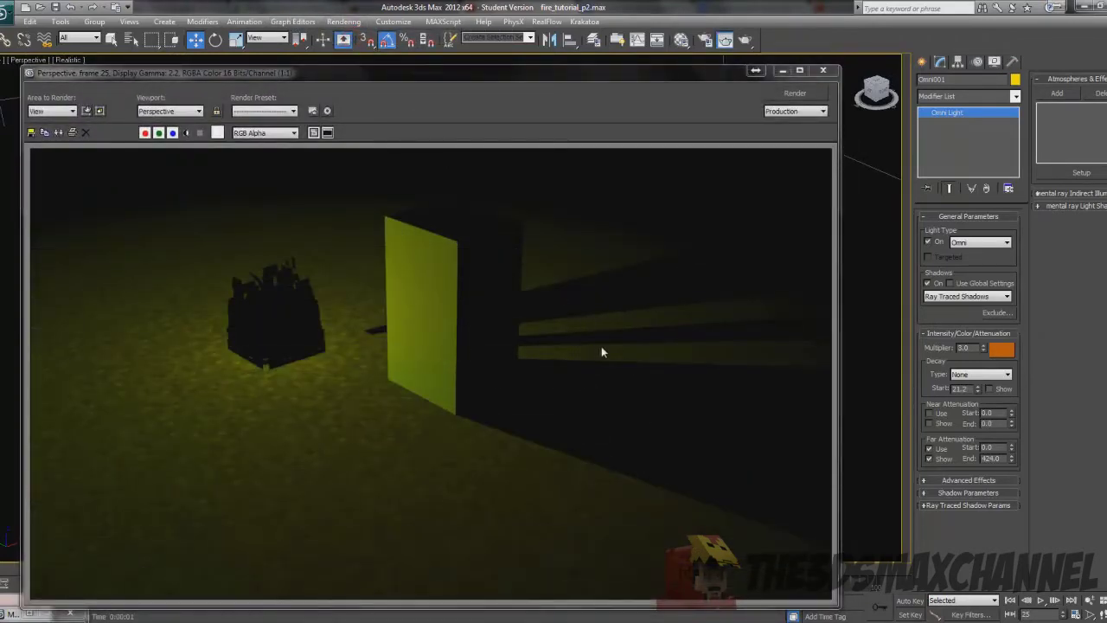
click(824, 72)
- Add PF Source 001 and PF Source 001->Event 003 to the Omni light's exclusions for both illumination and shadow casting
middle_drag(450, 289, 580, 345)
scroll(584, 346, up, 4)
middle_drag(500, 284, 638, 335)
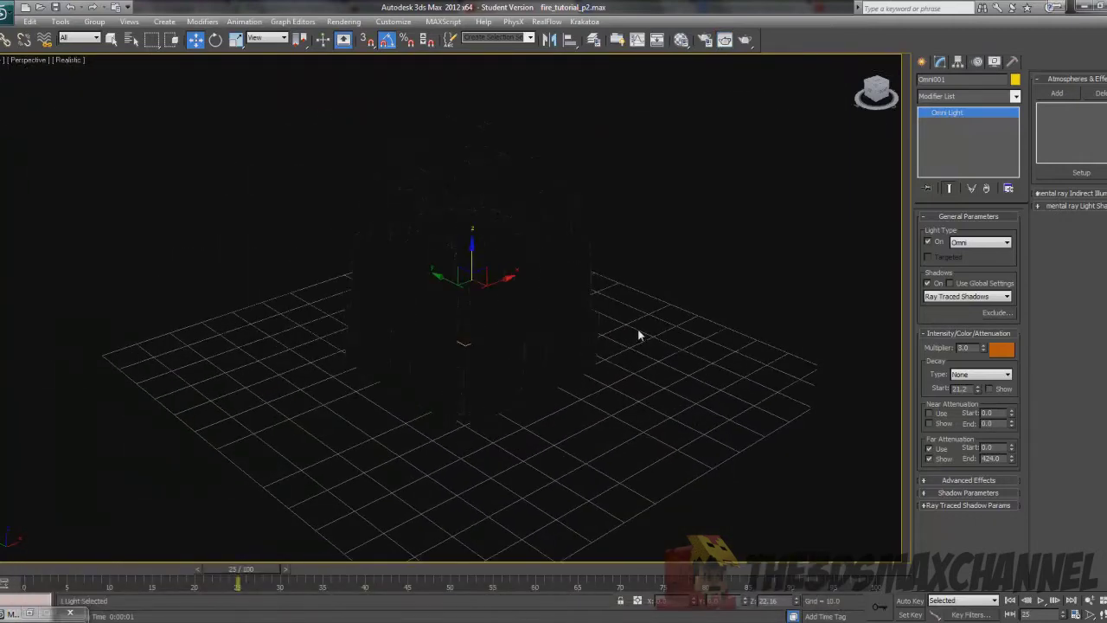
click(995, 314)
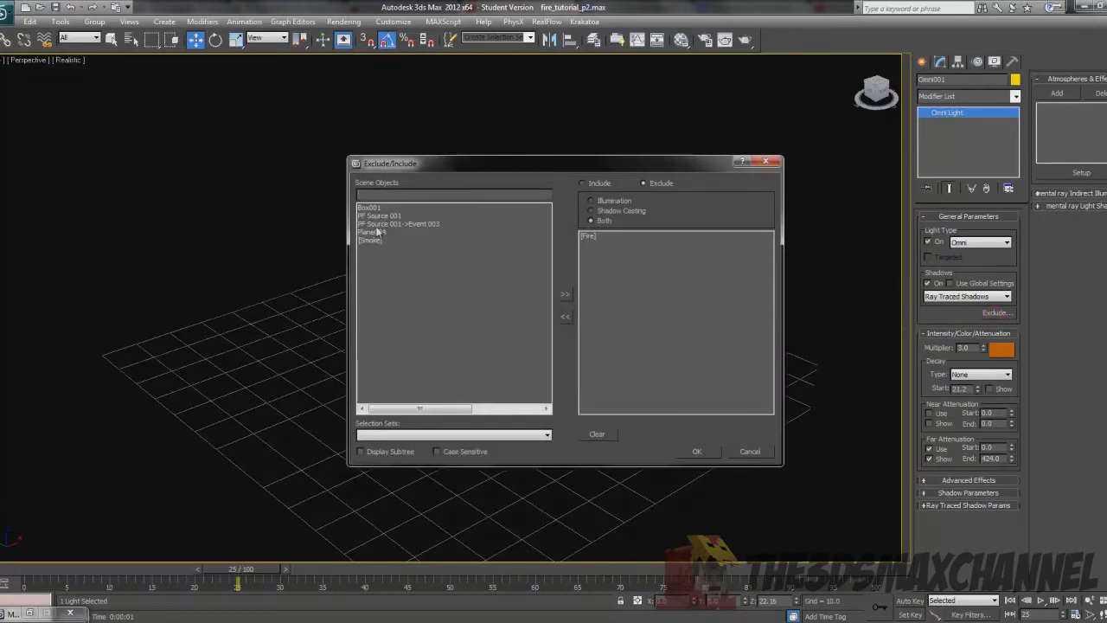
click(379, 215)
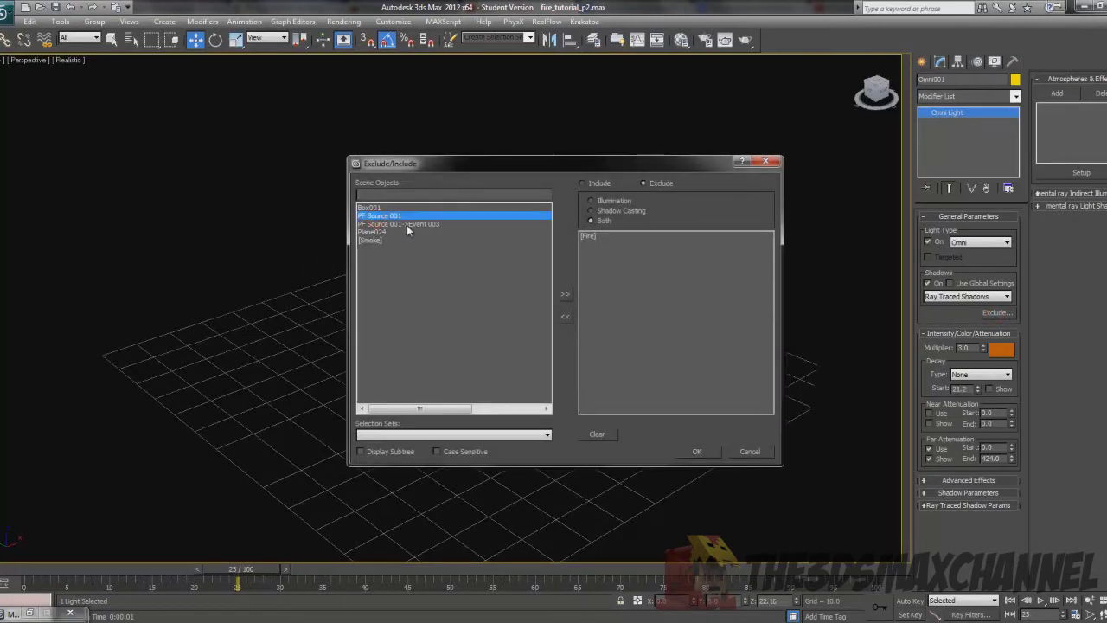
ctrl+click(397, 224)
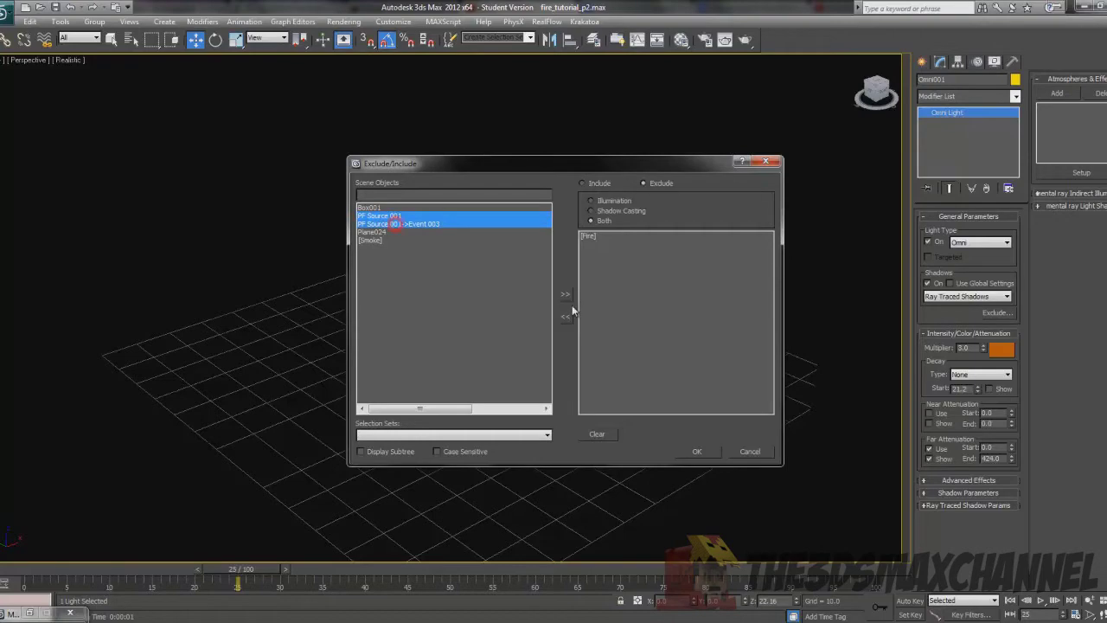
click(565, 294)
click(697, 451)
- Render the perspective view to check the shadows with the particle sources excluded, and close the render window
scroll(562, 363, down, 5)
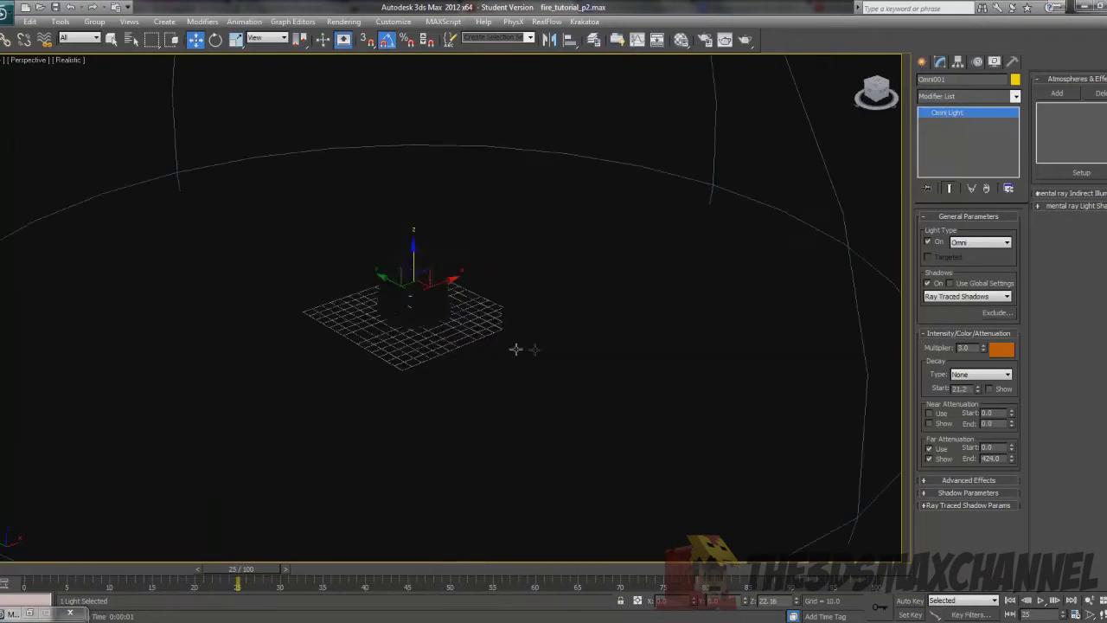
click(346, 22)
click(355, 37)
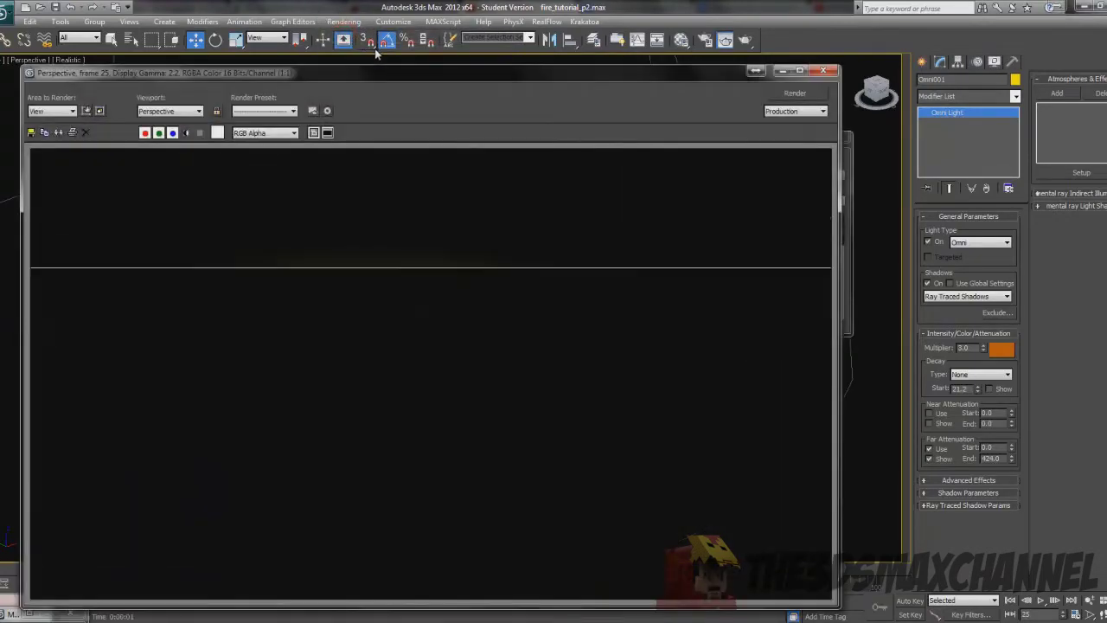
click(823, 69)
- Turn off the Omni light's shadows and inspect the fire and the box in wireframe and realistic display
scroll(597, 315, down, 2)
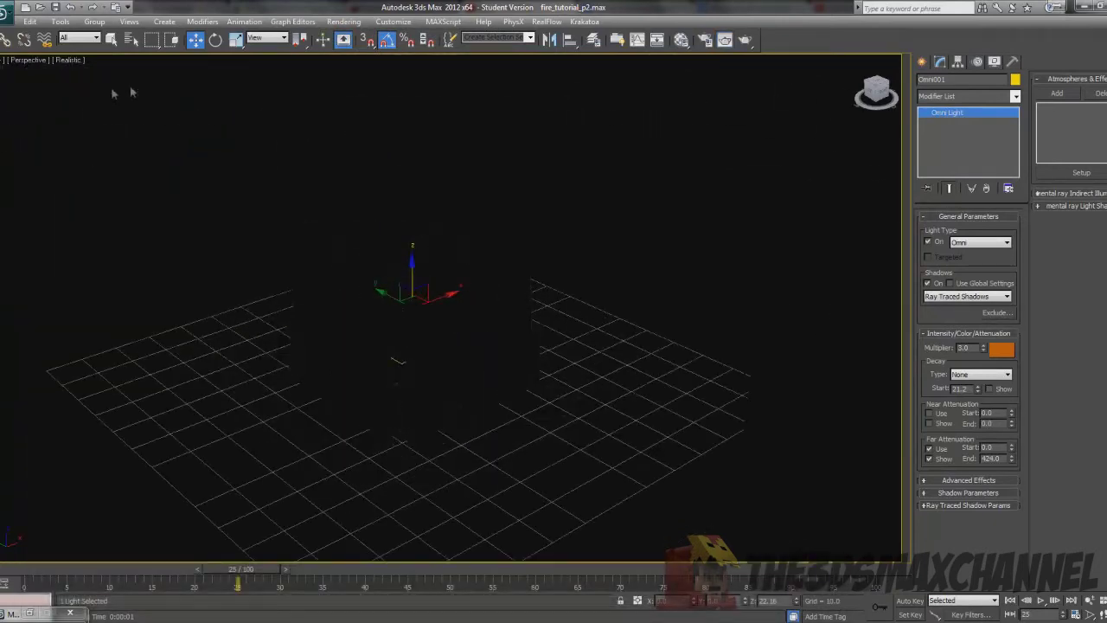
scroll(567, 277, down, 3)
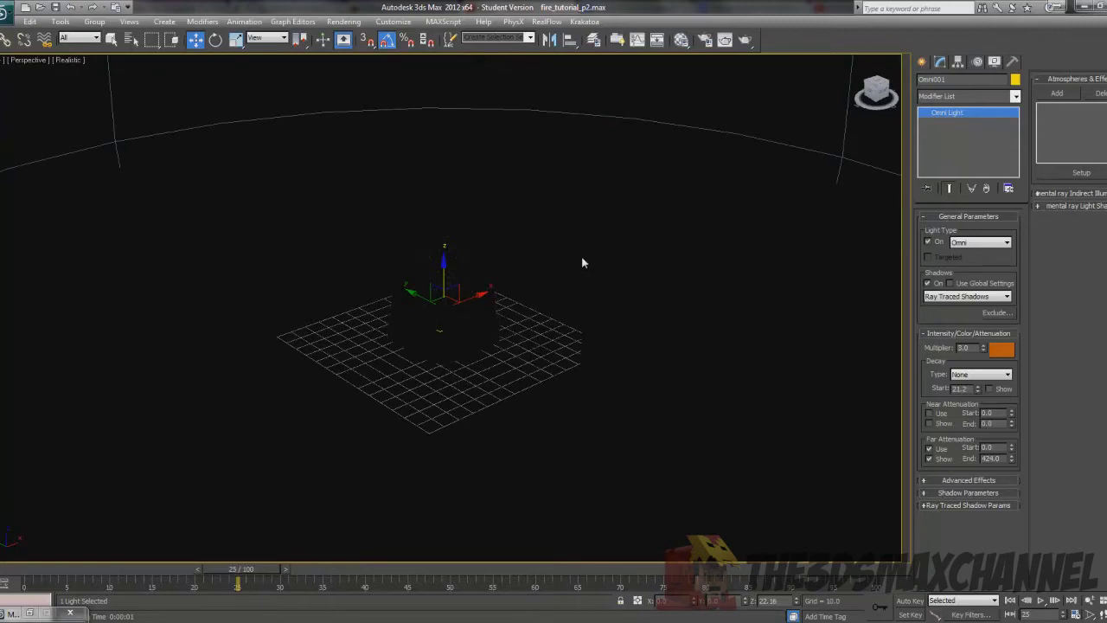
click(928, 283)
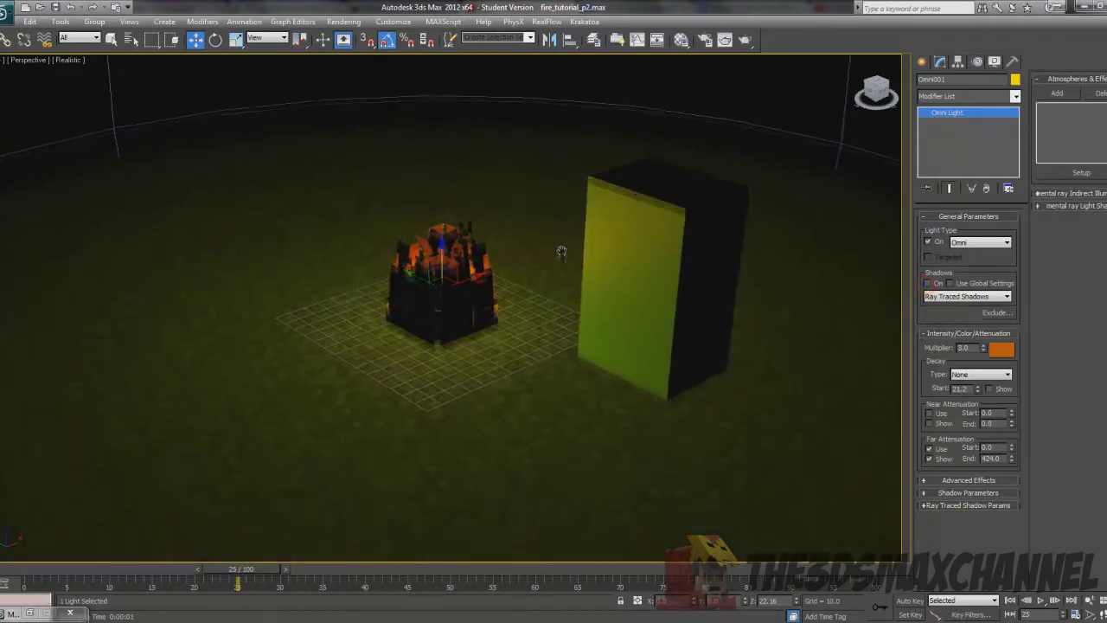
scroll(429, 238, up, 2)
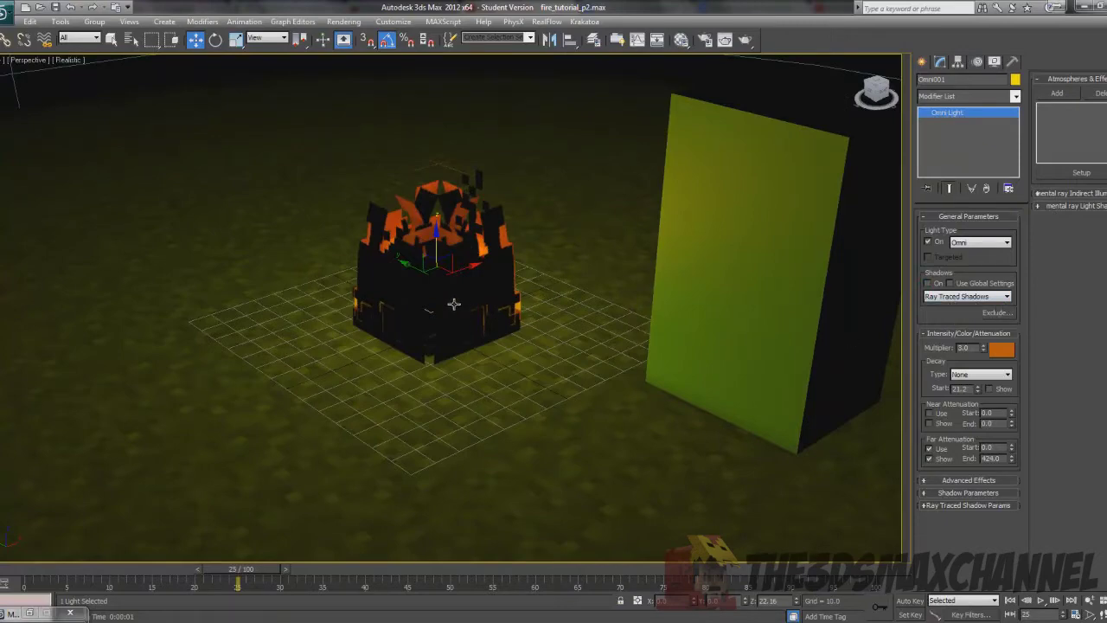
scroll(453, 304, up, 4)
key(F3)
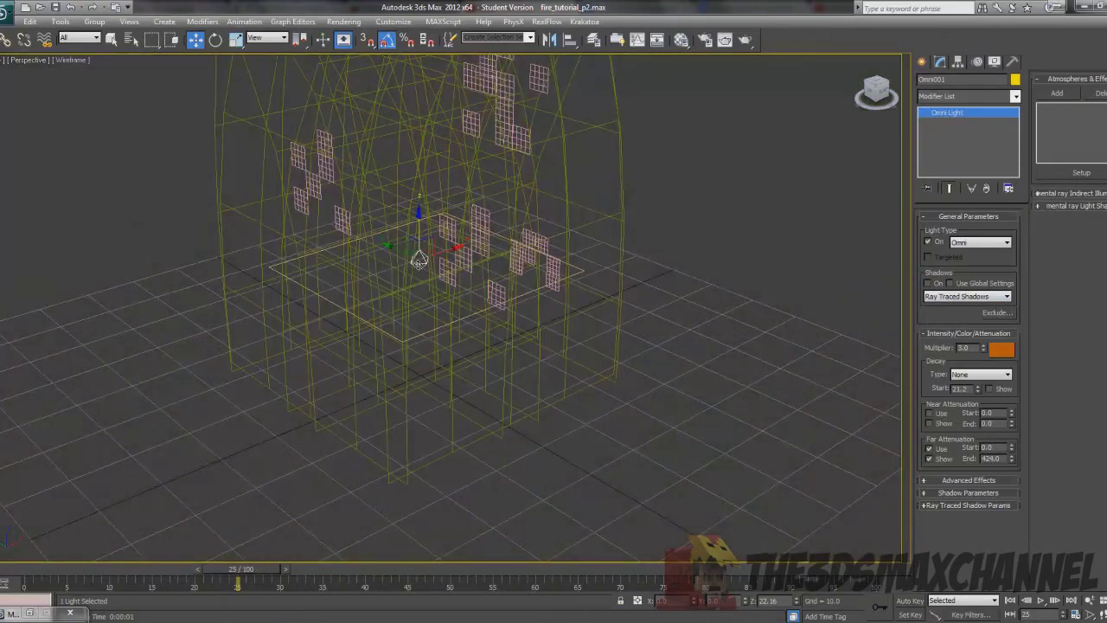
key(F3)
scroll(494, 289, down, 5)
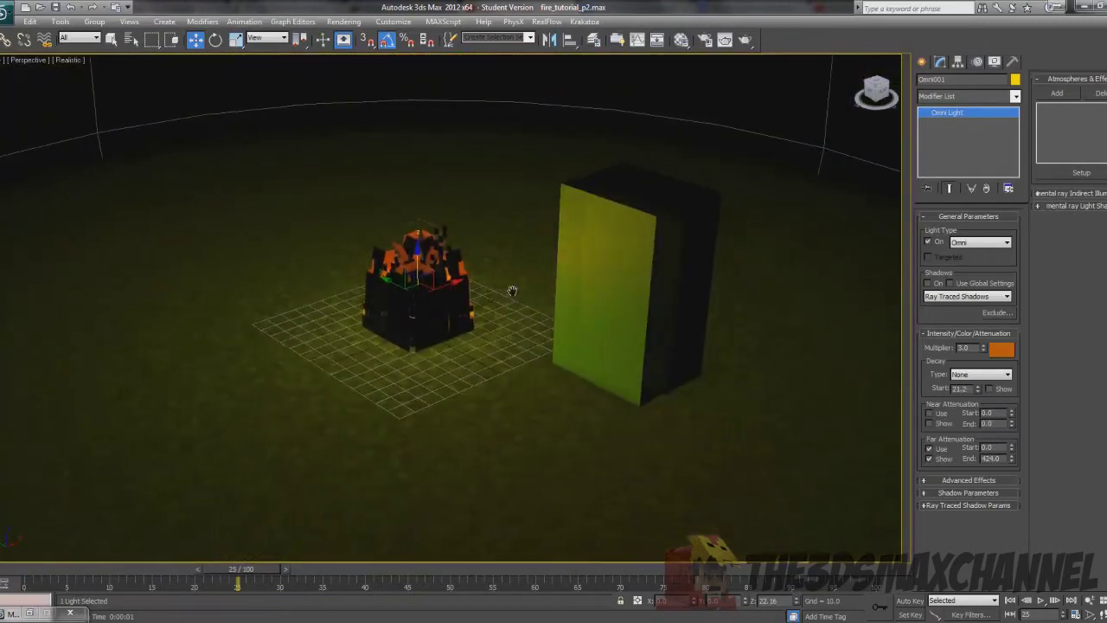
scroll(511, 289, up, 5)
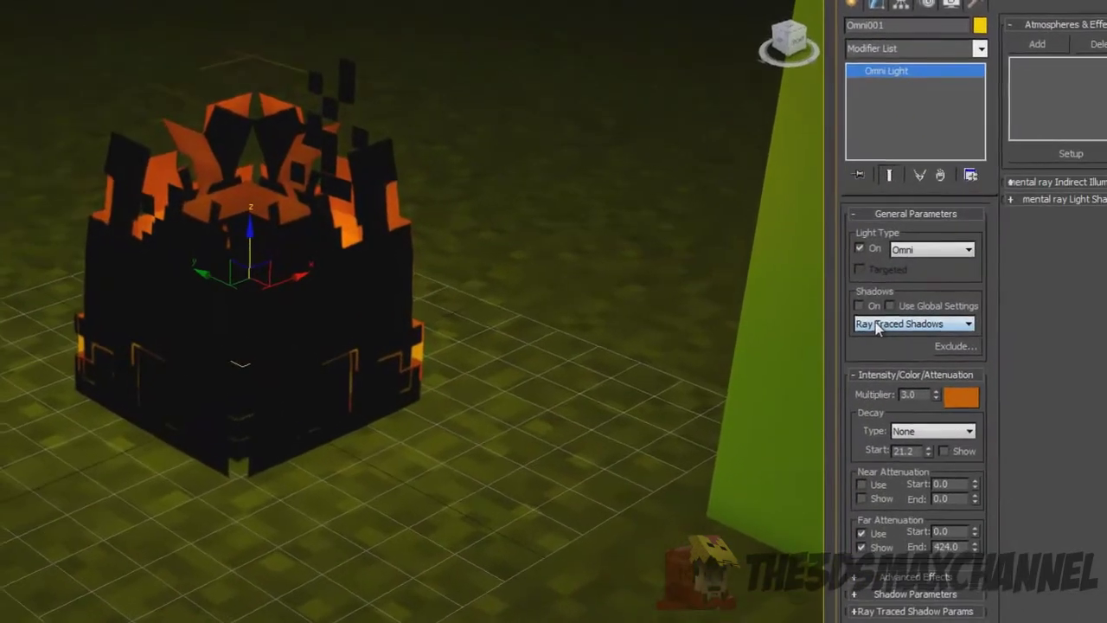
- Examine the shadow types available for the Omni light, keeping Ray Traced Shadows
click(939, 296)
click(939, 295)
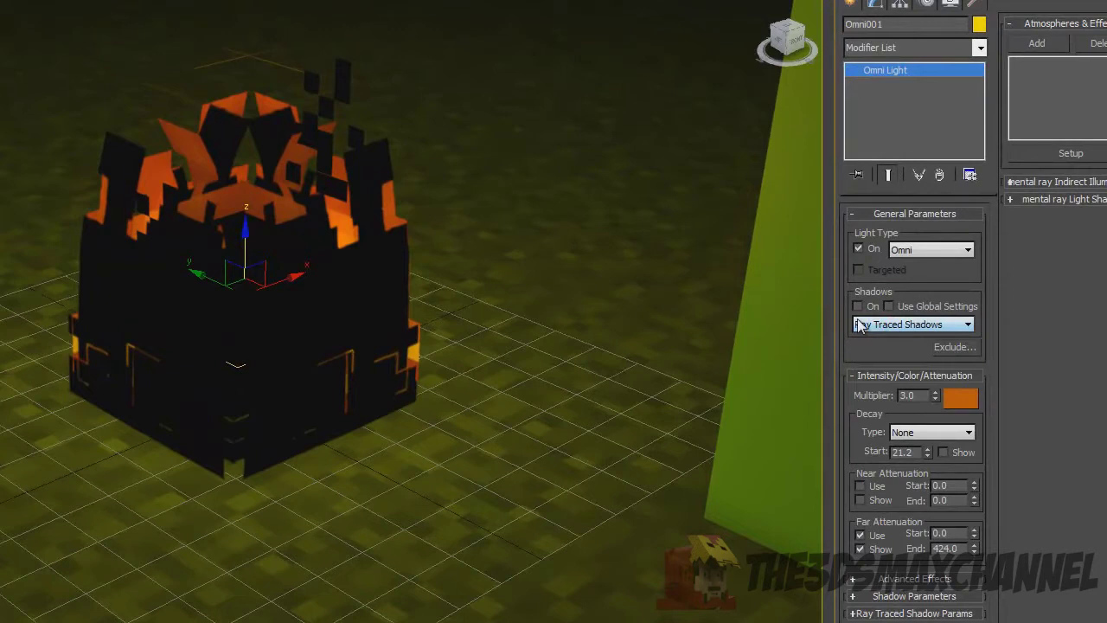
click(864, 325)
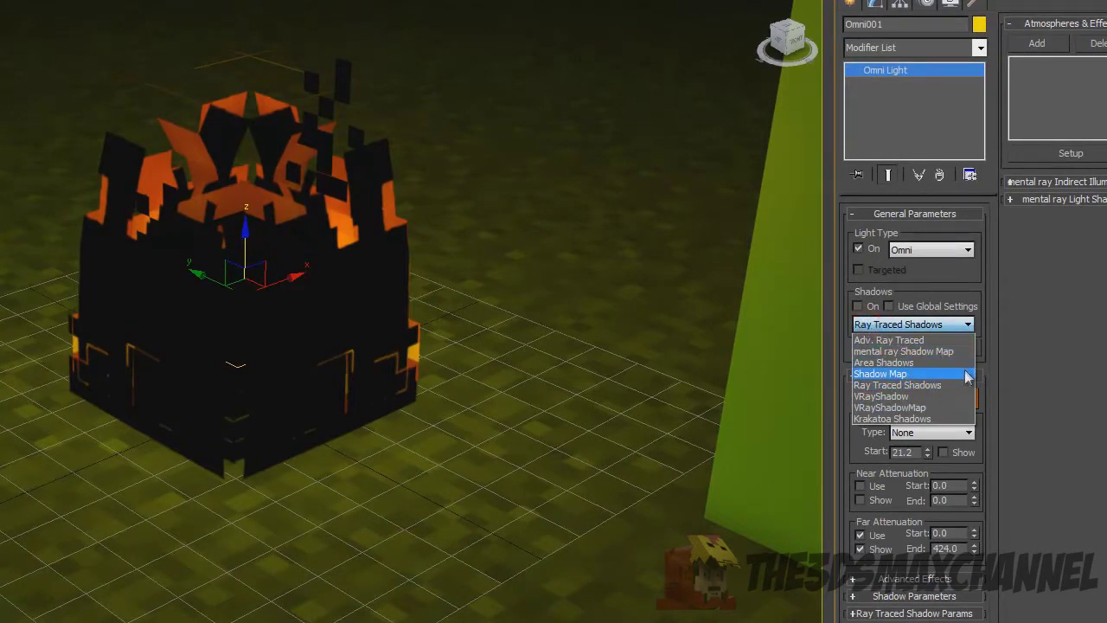
click(1021, 344)
click(962, 325)
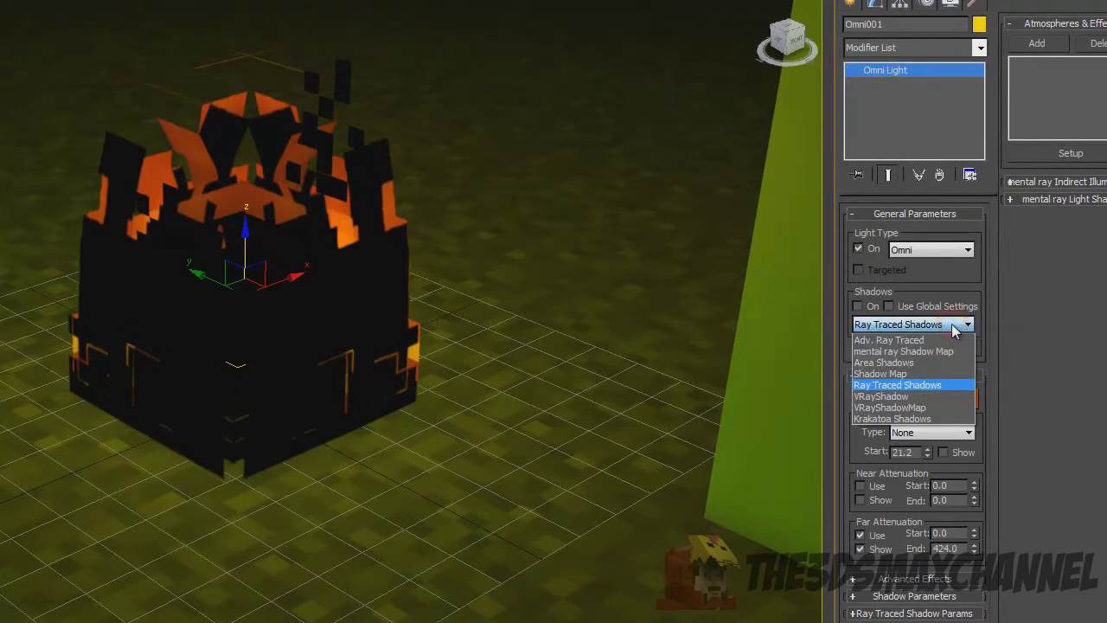
click(953, 326)
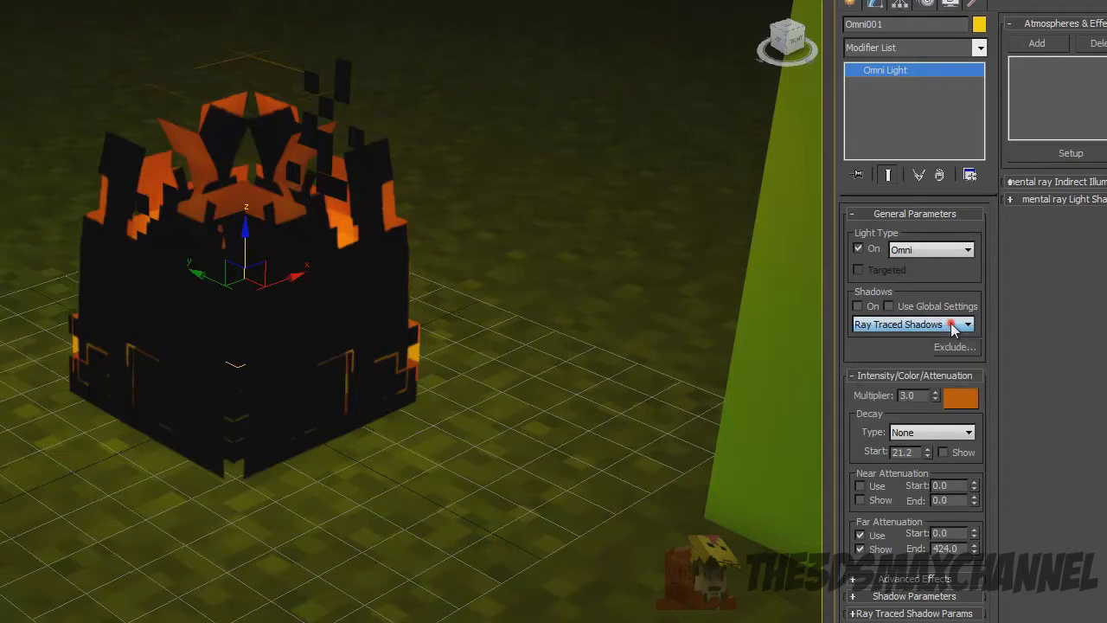
click(953, 326)
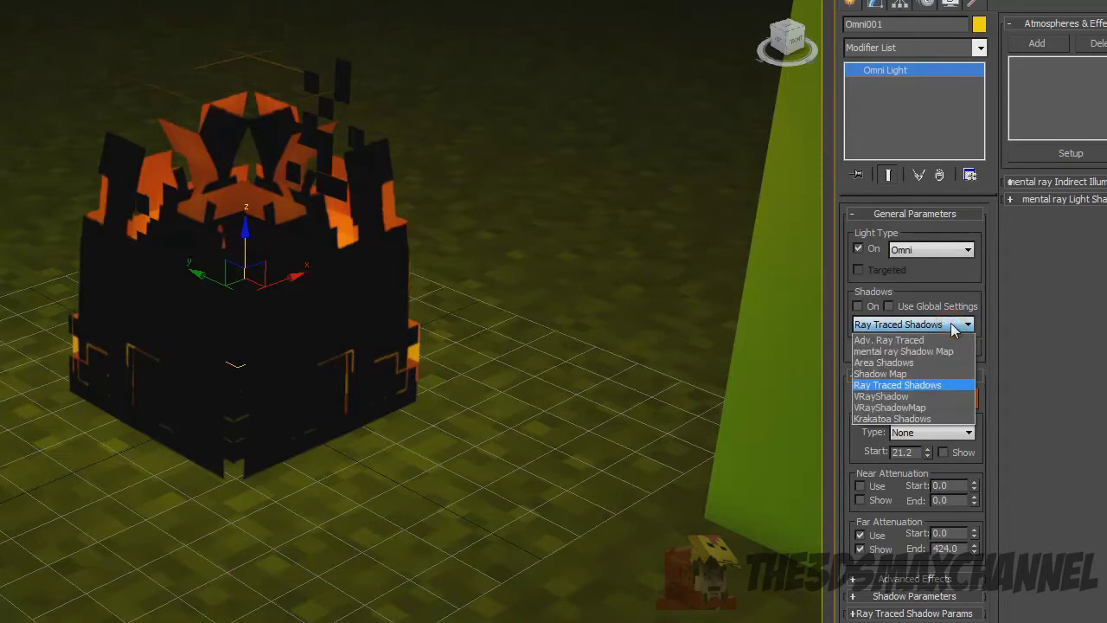
click(952, 326)
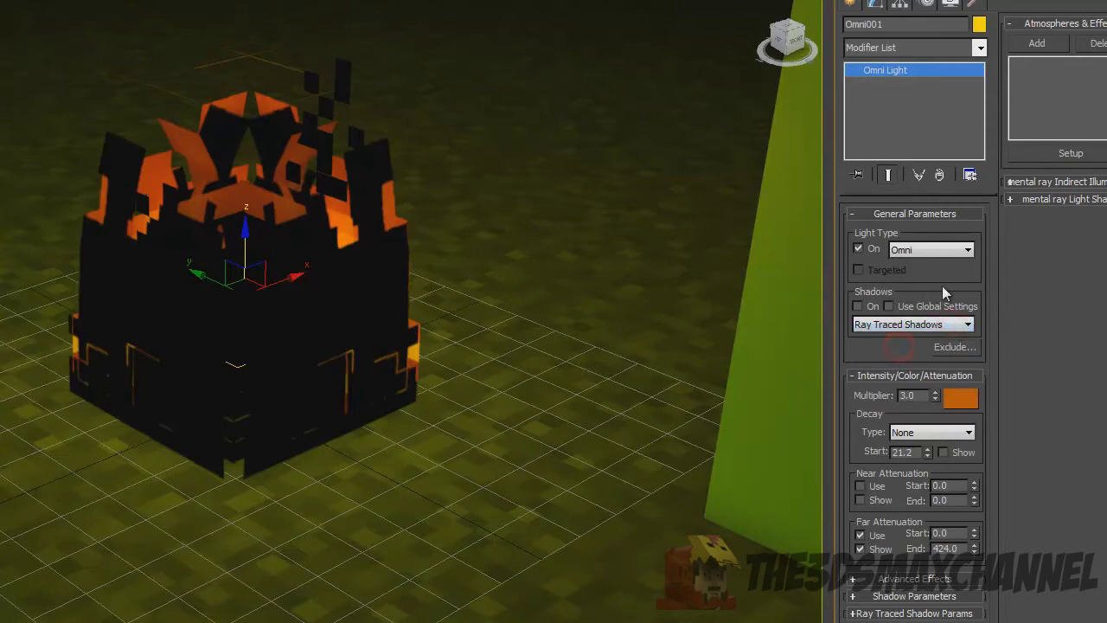
click(945, 288)
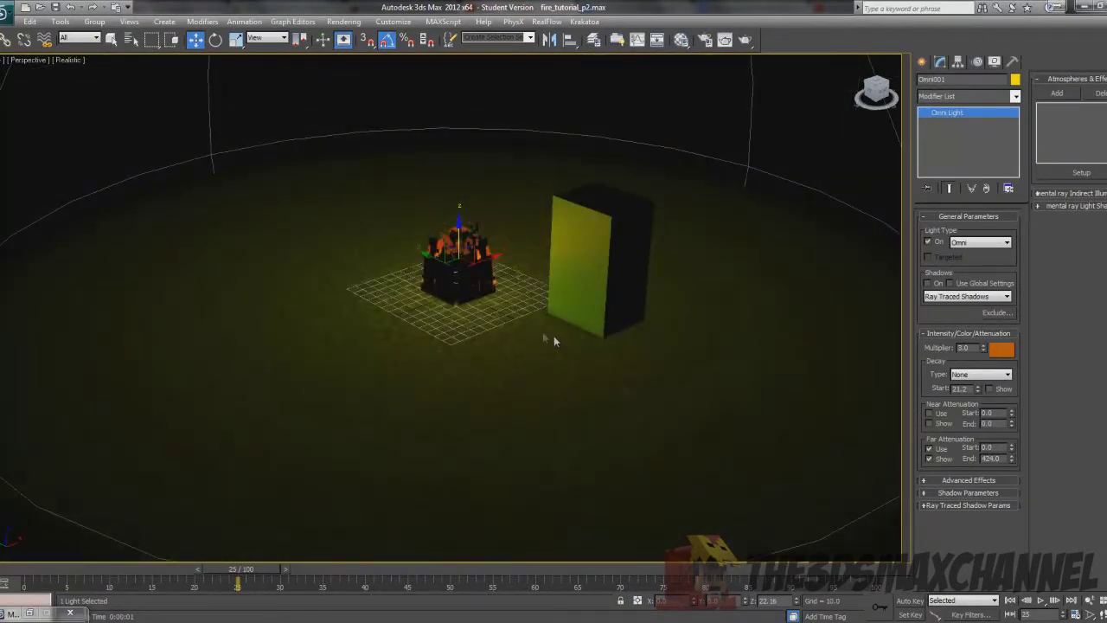
- Render the perspective view with the Omni light's shadows off, and close the render window
click(339, 26)
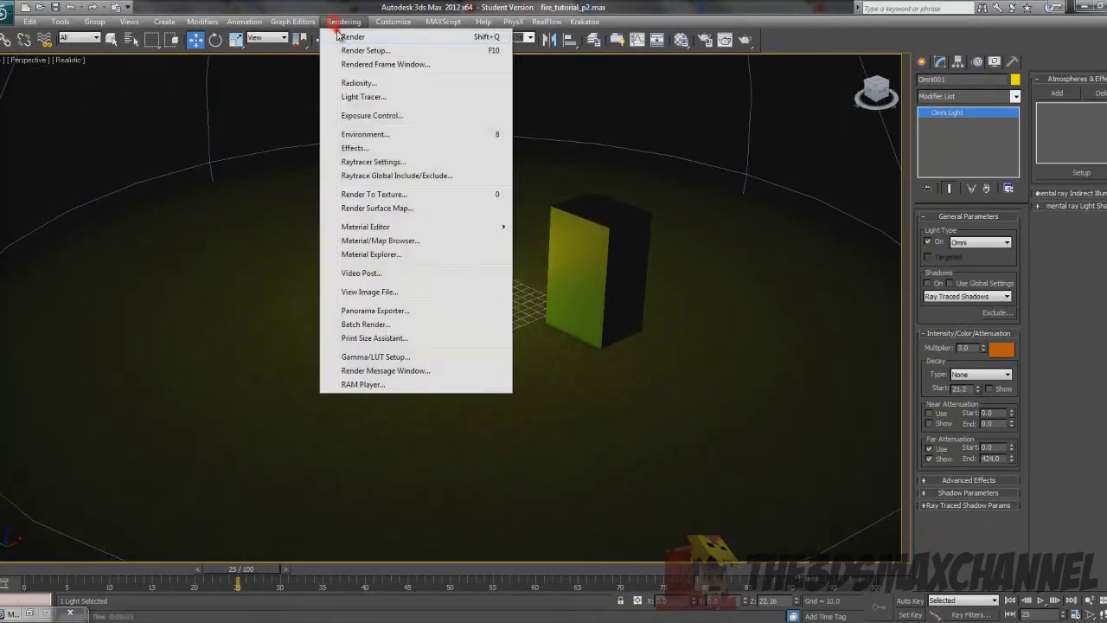
click(342, 36)
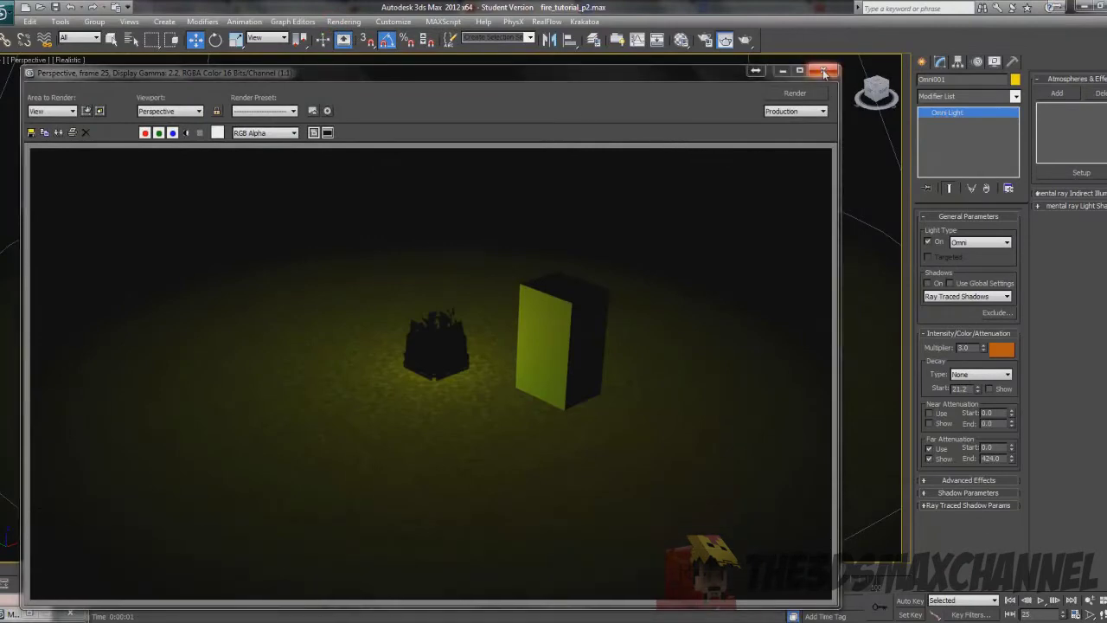
click(823, 71)
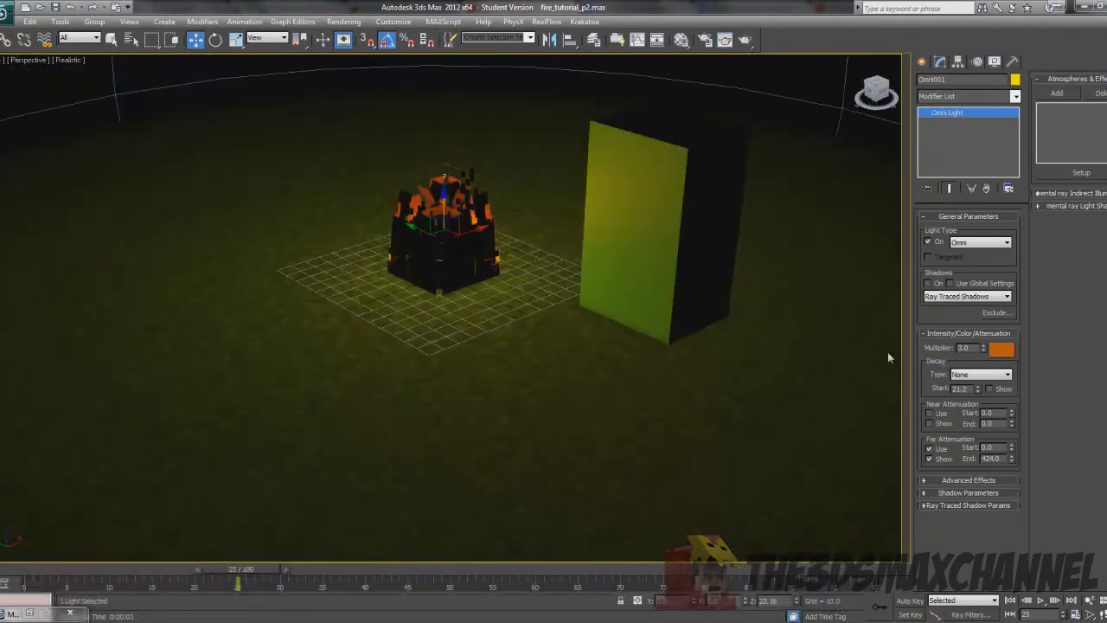
- Turn on Auto Key and set the Omni light's multiplier to 0 at frame 10
scroll(538, 352, down, 3)
drag(9, 573, 102, 576)
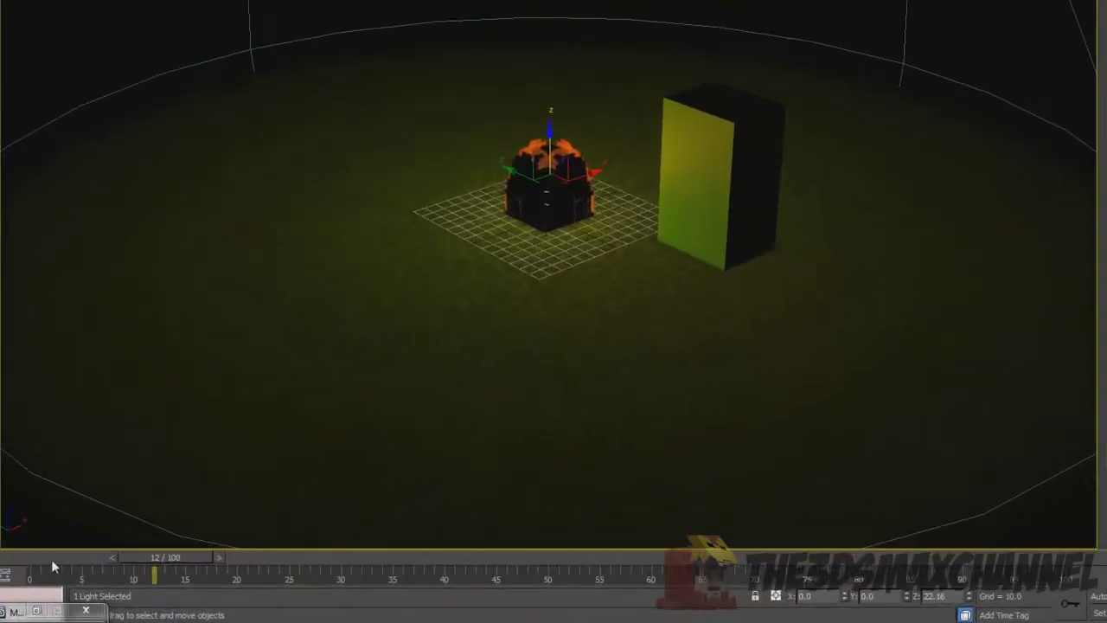
mouse_move(3, 562)
mouse_down()
mouse_move(114, 563)
mouse_move(7, 560)
mouse_up()
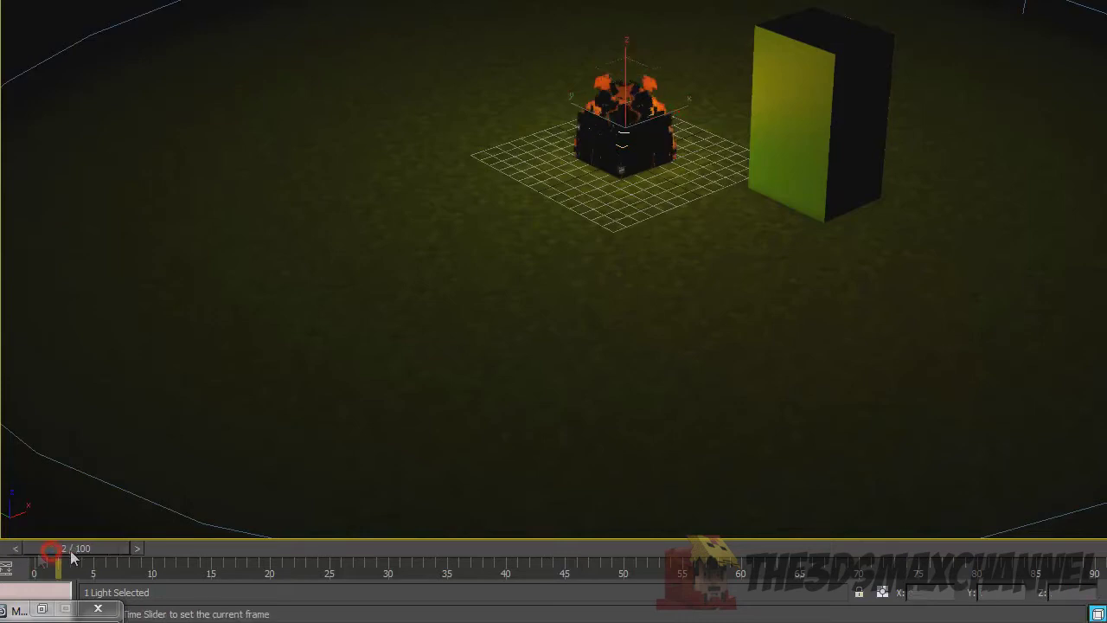
drag(146, 560, 171, 545)
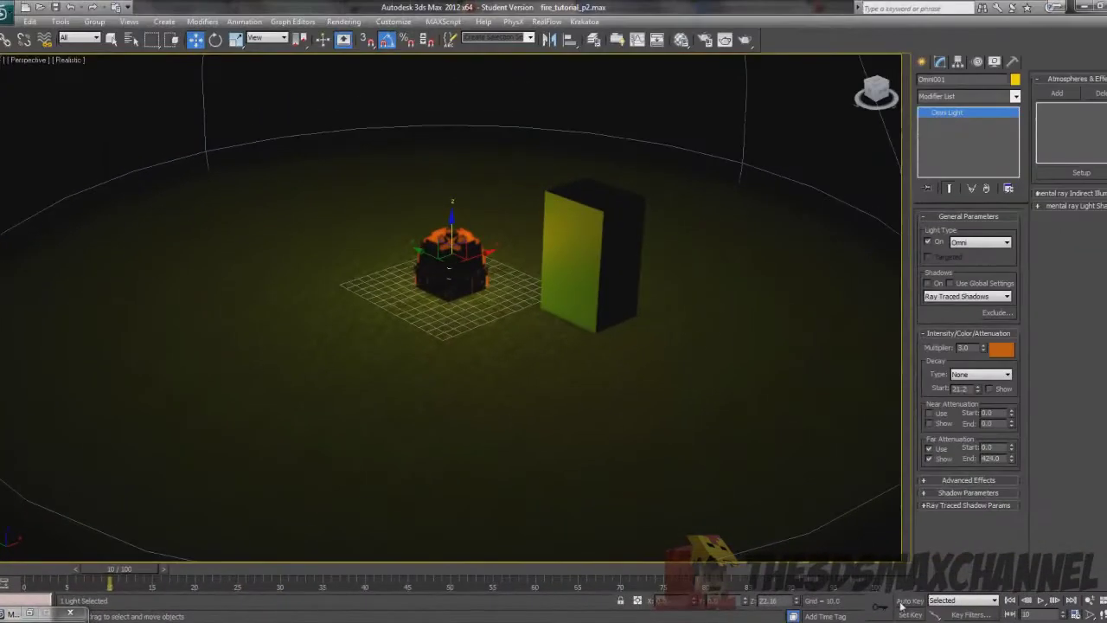
click(909, 601)
double_click(964, 348)
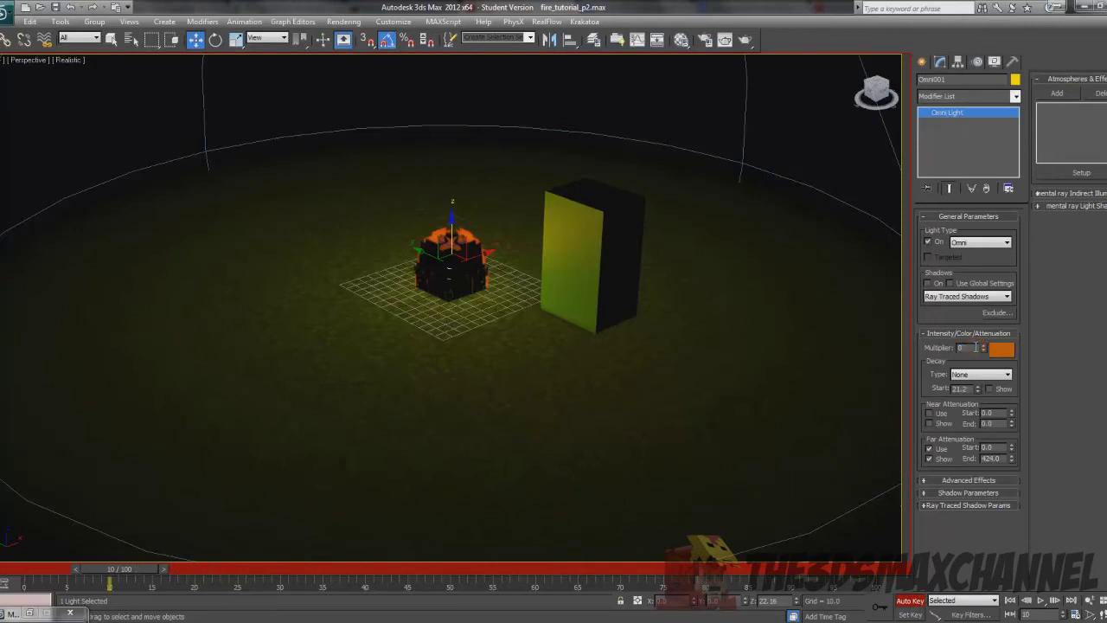
key(Return)
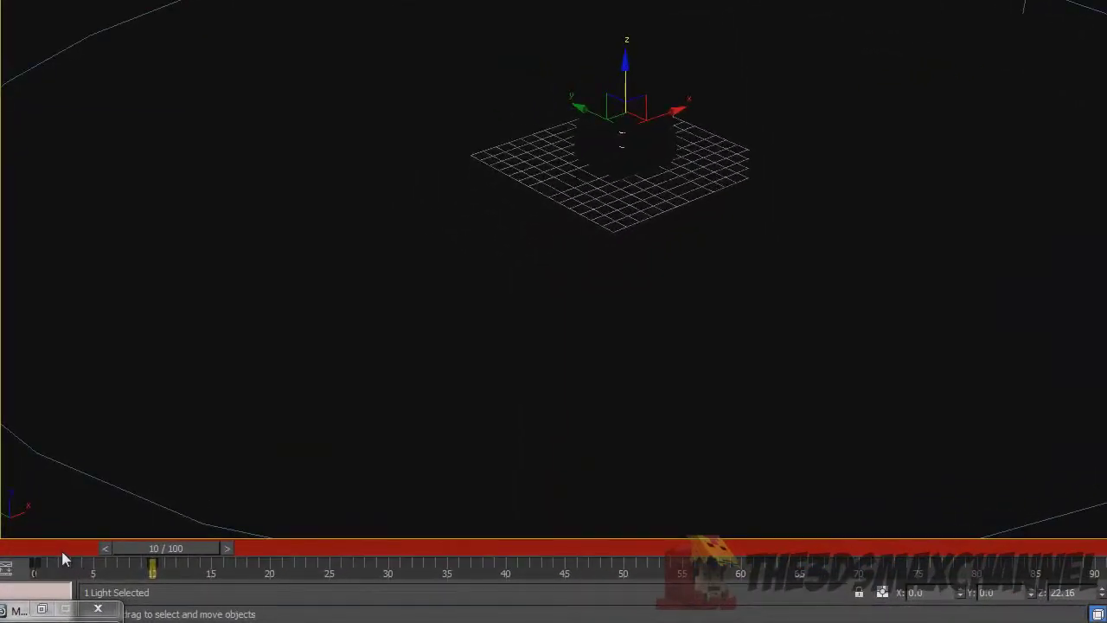
- Check the fade between frames 0 and 10, key the Omni light's multiplier at 3 on frame 20, and return to frame 0
click(61, 548)
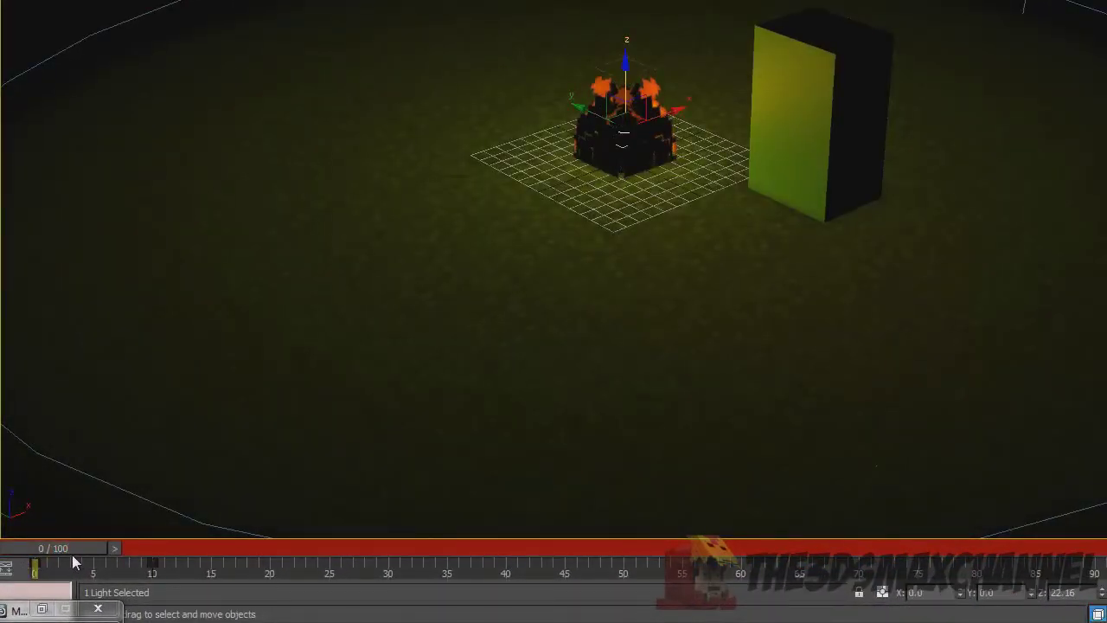
drag(63, 550, 179, 555)
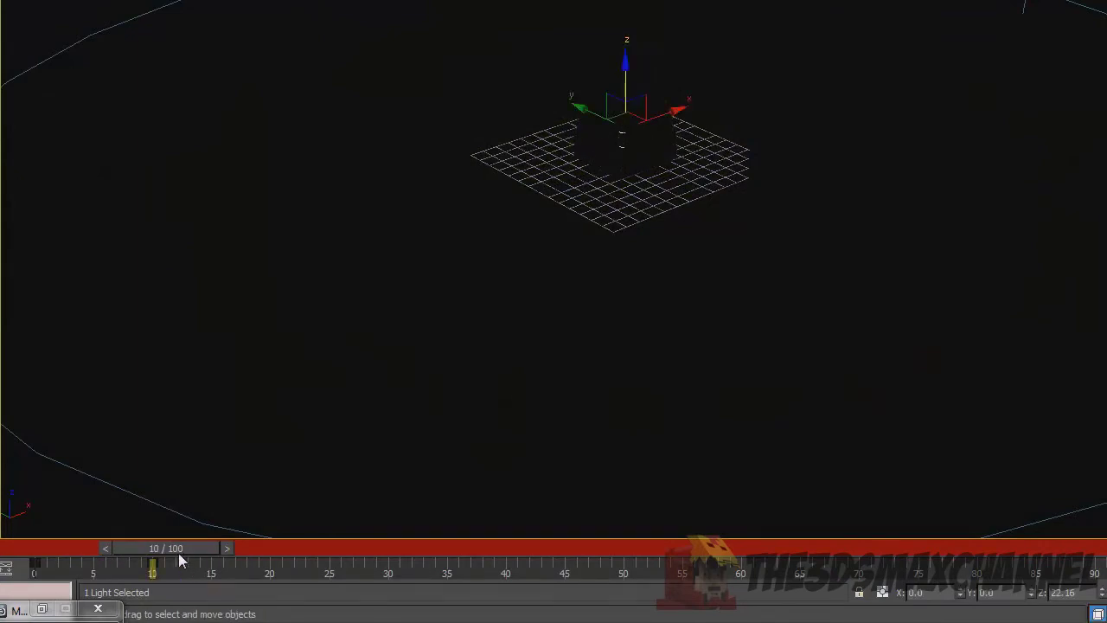
drag(208, 548, 303, 563)
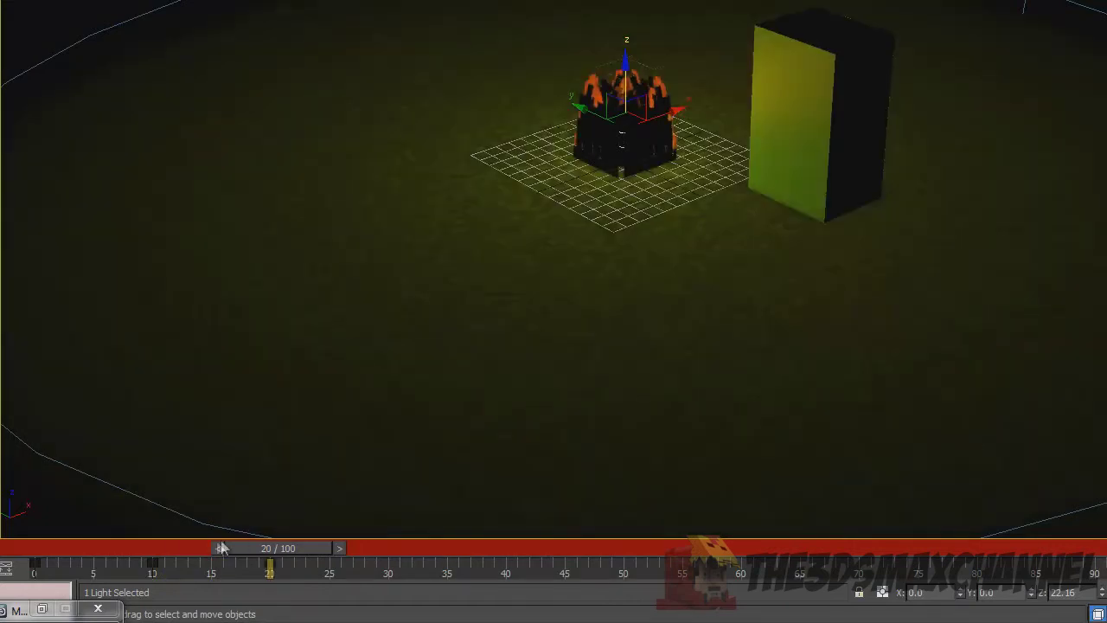
drag(222, 549, 34, 554)
key(w)
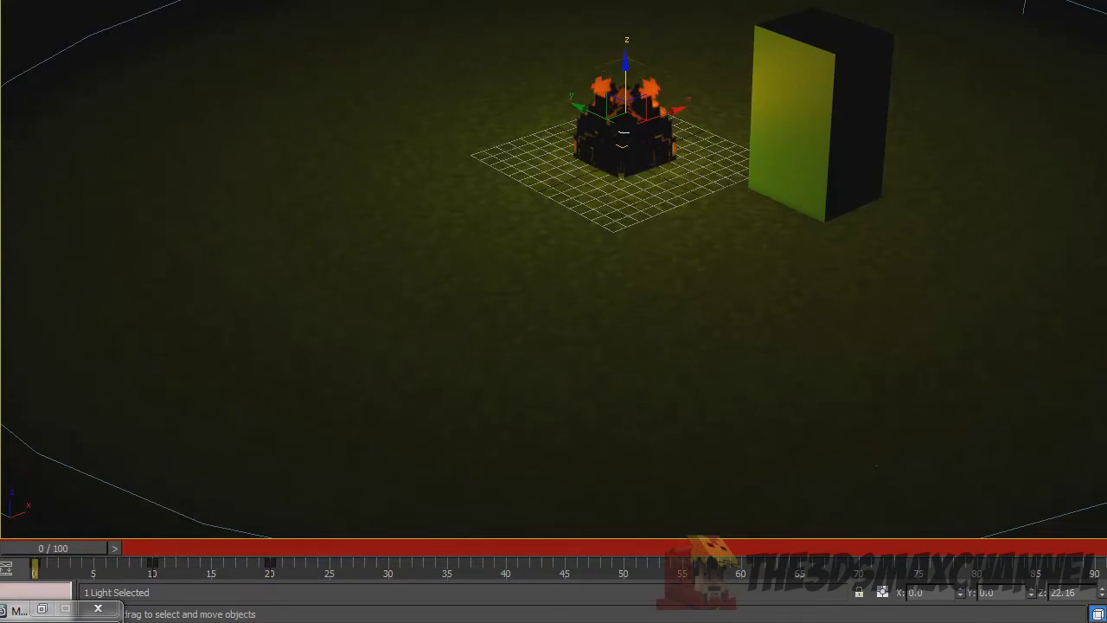
- Open the Curve Editor, expand the Omni light's object parameters, and display the full Multiplier curve
key(alt+d)
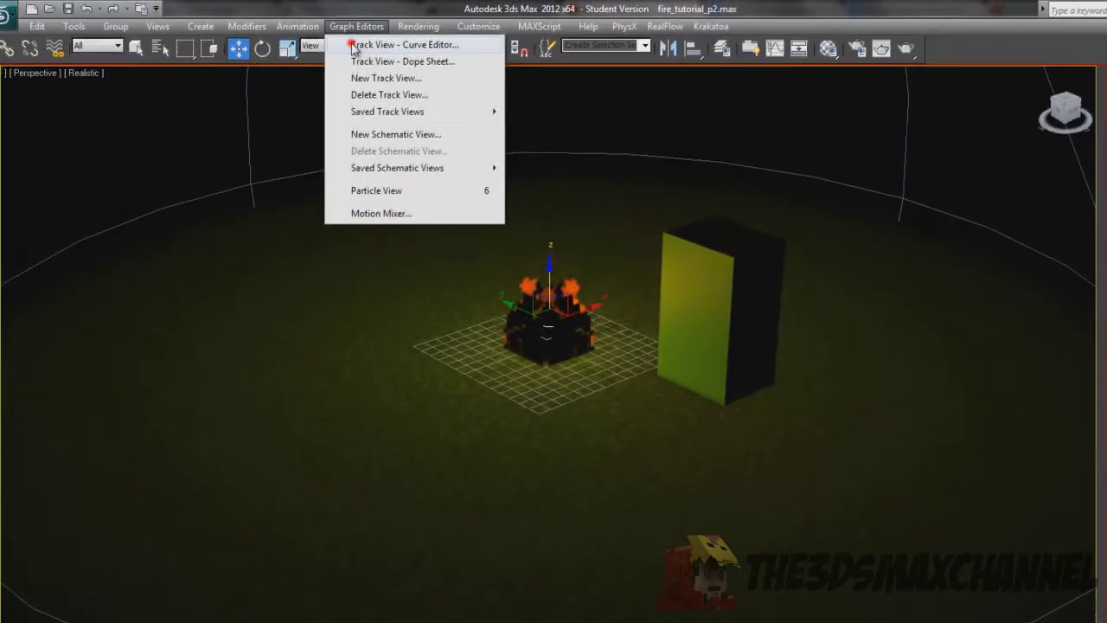
click(351, 42)
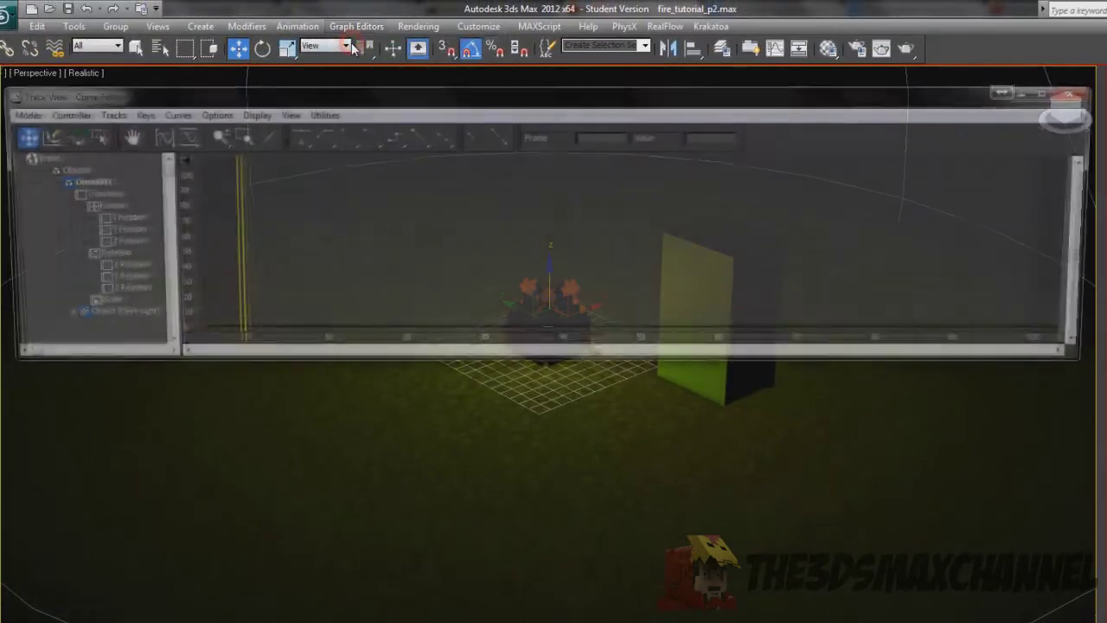
mouse_move(28, 300)
mouse_down()
mouse_move(35, 268)
mouse_move(39, 293)
mouse_up()
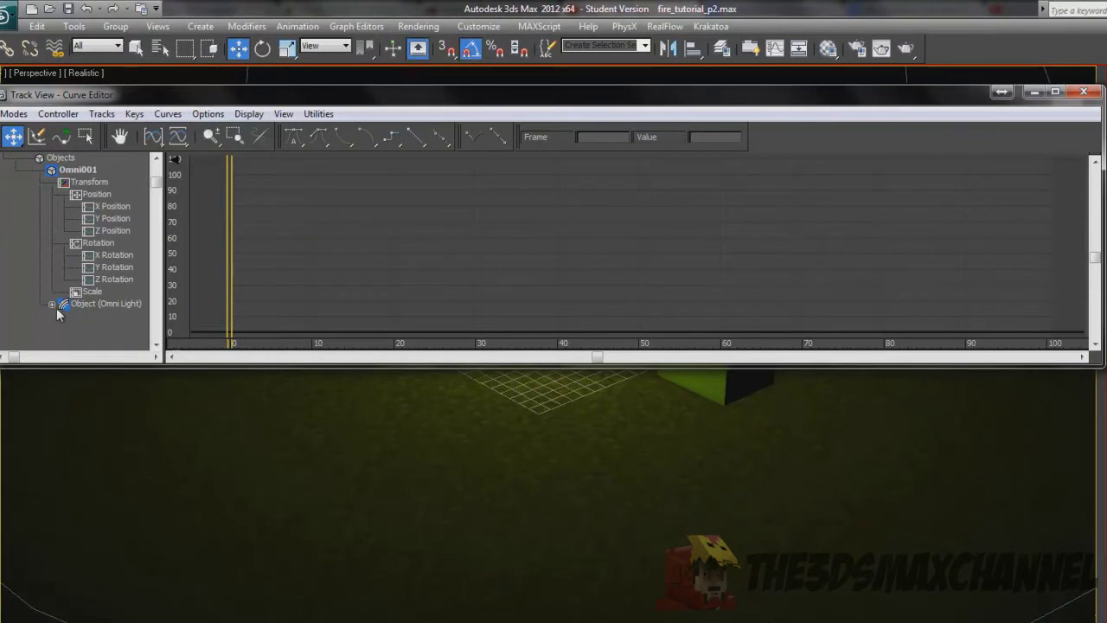
right_click(67, 304)
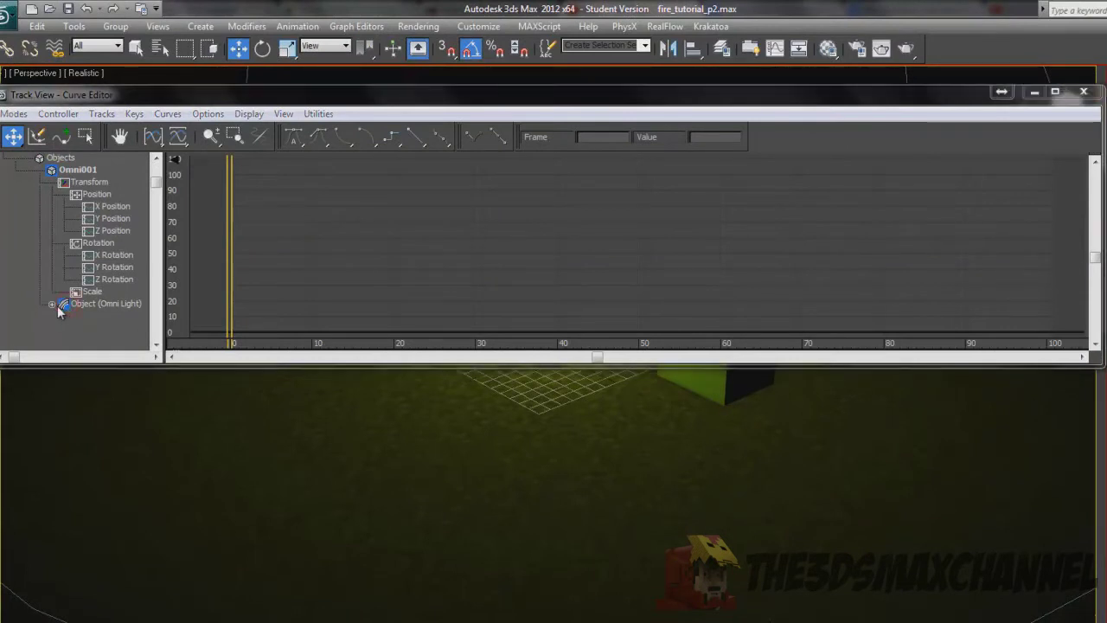
click(53, 305)
drag(34, 320, 52, 223)
middle_drag(320, 180, 407, 208)
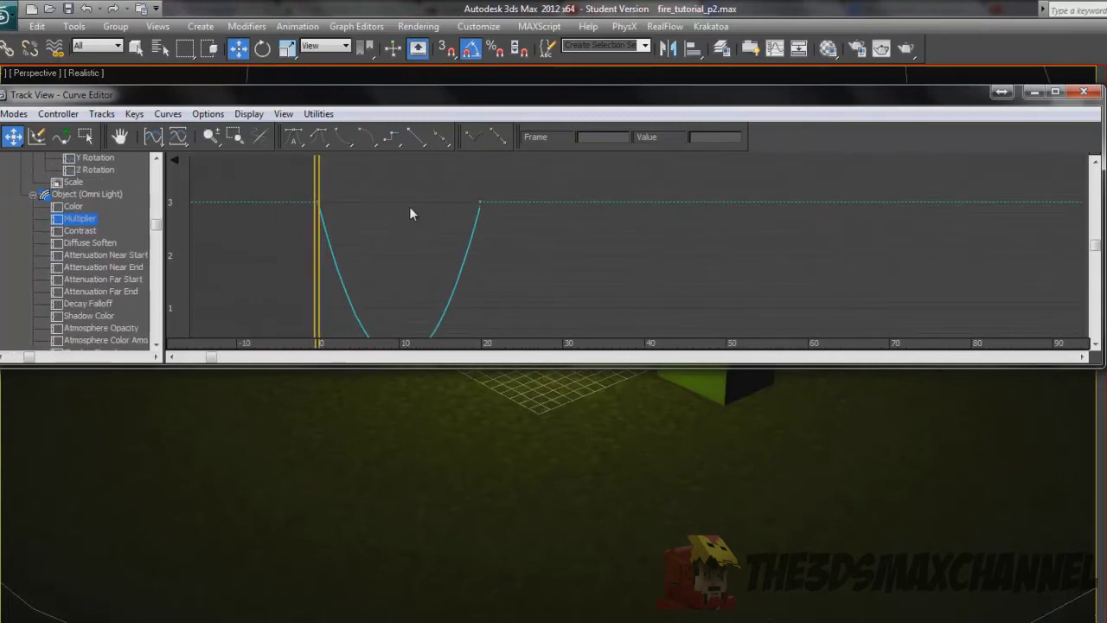
middle_drag(411, 214, 384, 211)
scroll(403, 183, down, 1)
middle_drag(324, 189, 322, 180)
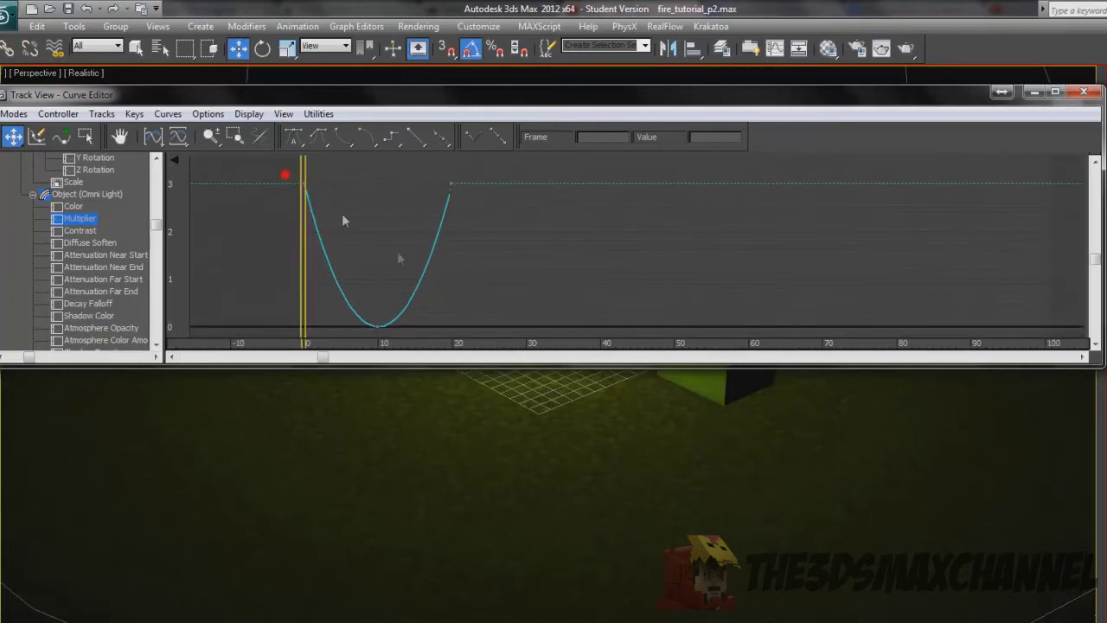
- Set the Multiplier curve's out-of-range type to Ping Pong in both directions, and minimize the Curve Editor
click(297, 178)
key(ctrl+a)
click(55, 115)
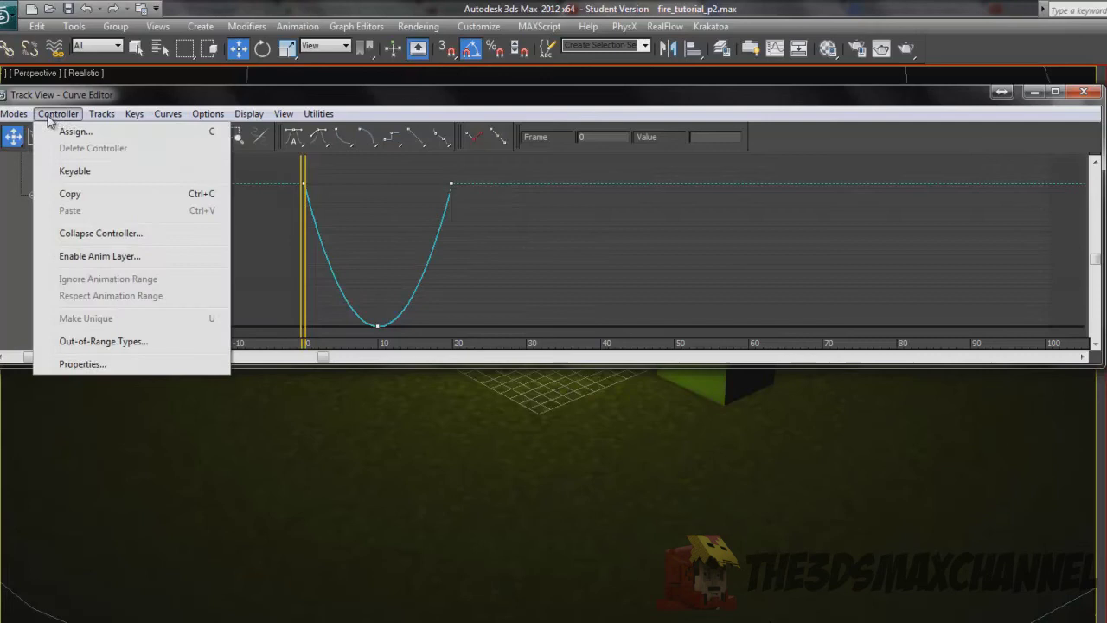
click(51, 118)
click(51, 118)
click(90, 341)
drag(112, 140, 730, 172)
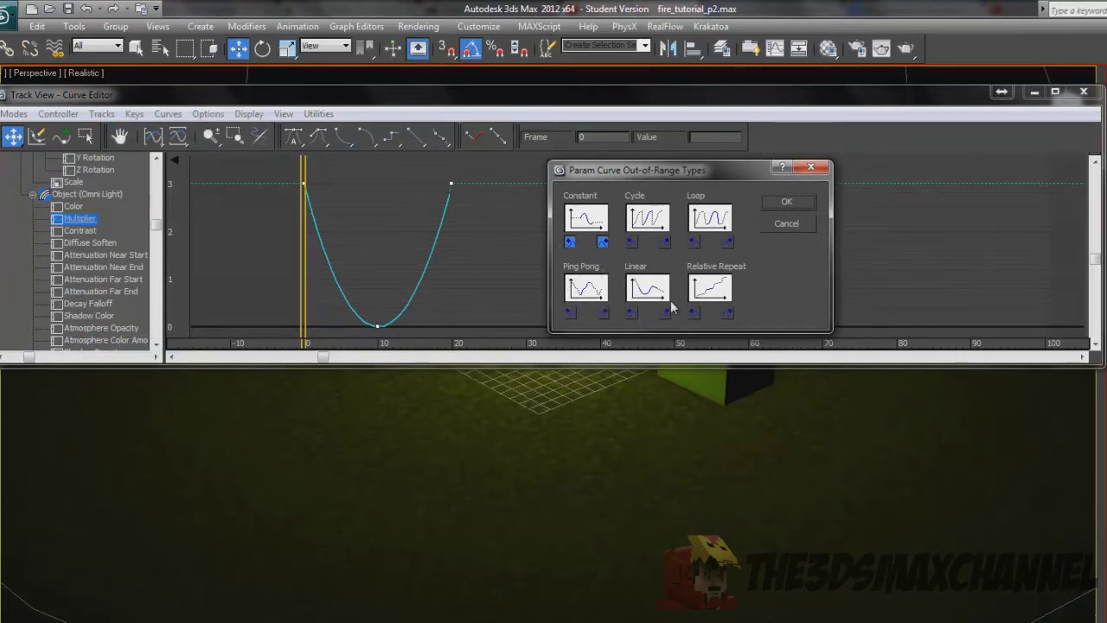
click(570, 313)
click(603, 313)
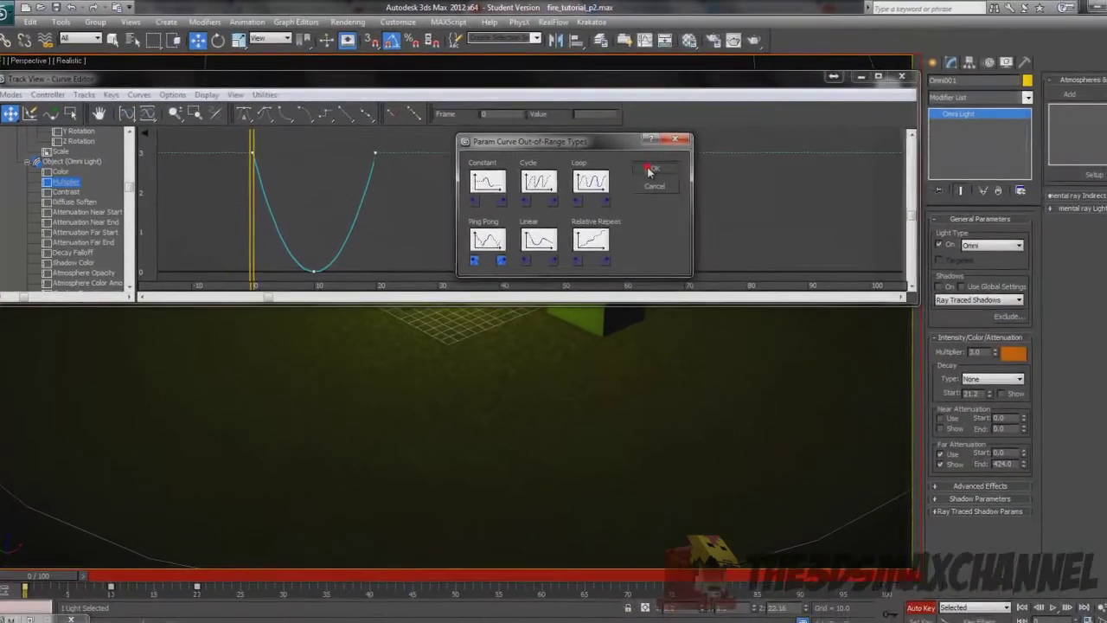
click(650, 169)
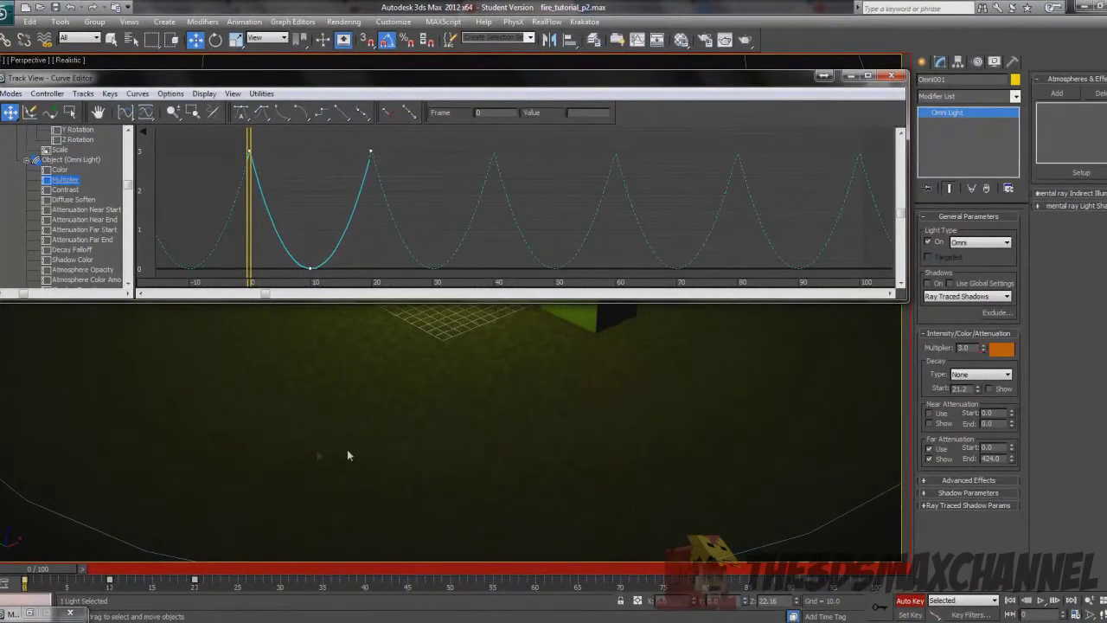
click(851, 76)
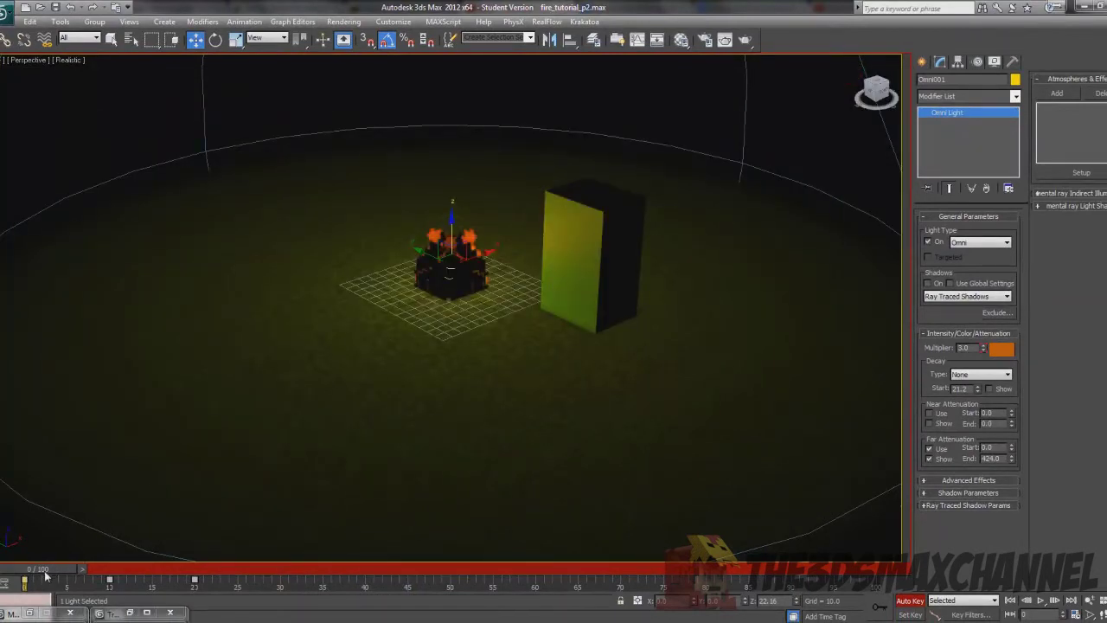
- Retime the light's multiplier keys on the timeline, moving the middle key to frame 13 and the last key to frame 25
drag(45, 577, 84, 582)
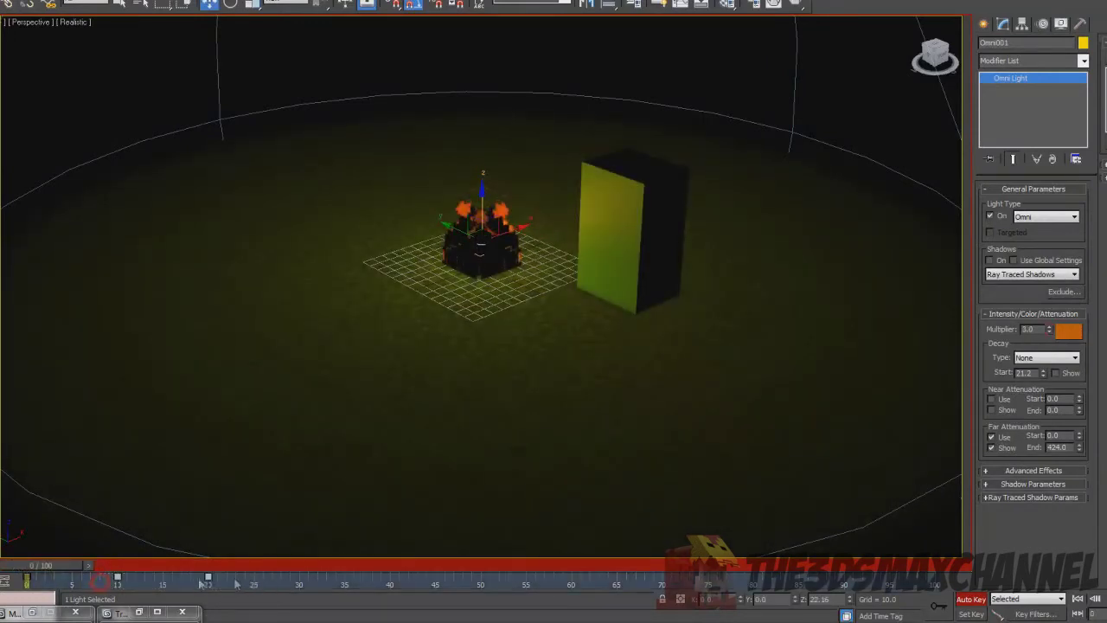
drag(118, 579, 251, 584)
drag(68, 568, 98, 584)
drag(30, 584, 3, 571)
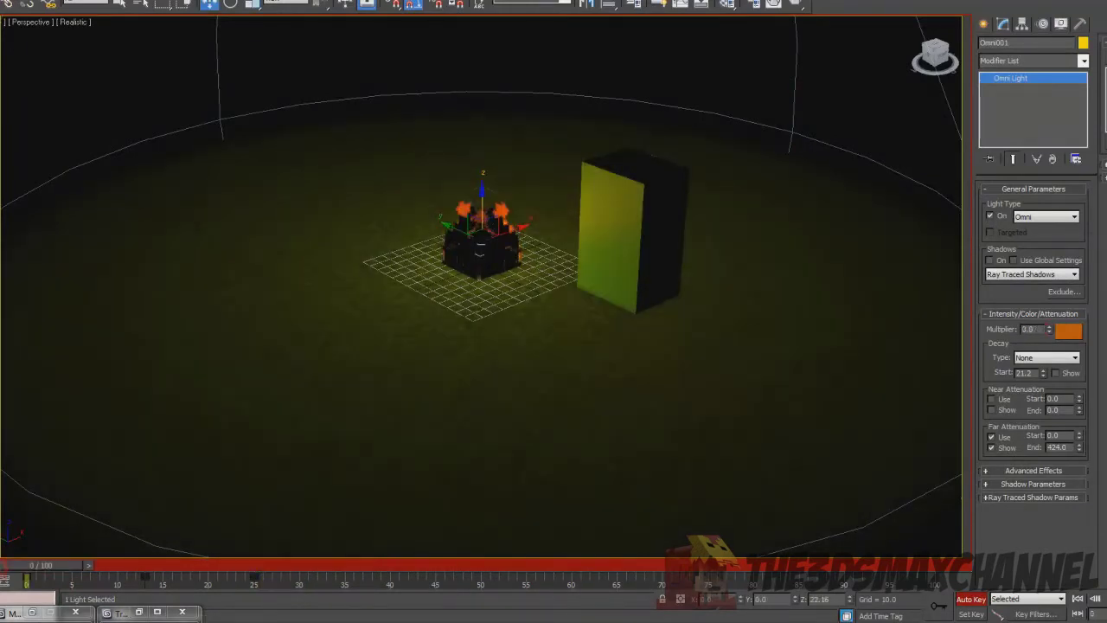
- Play the animation to check the light's pulsing, stop playback, and go back to frame 9
key(/)
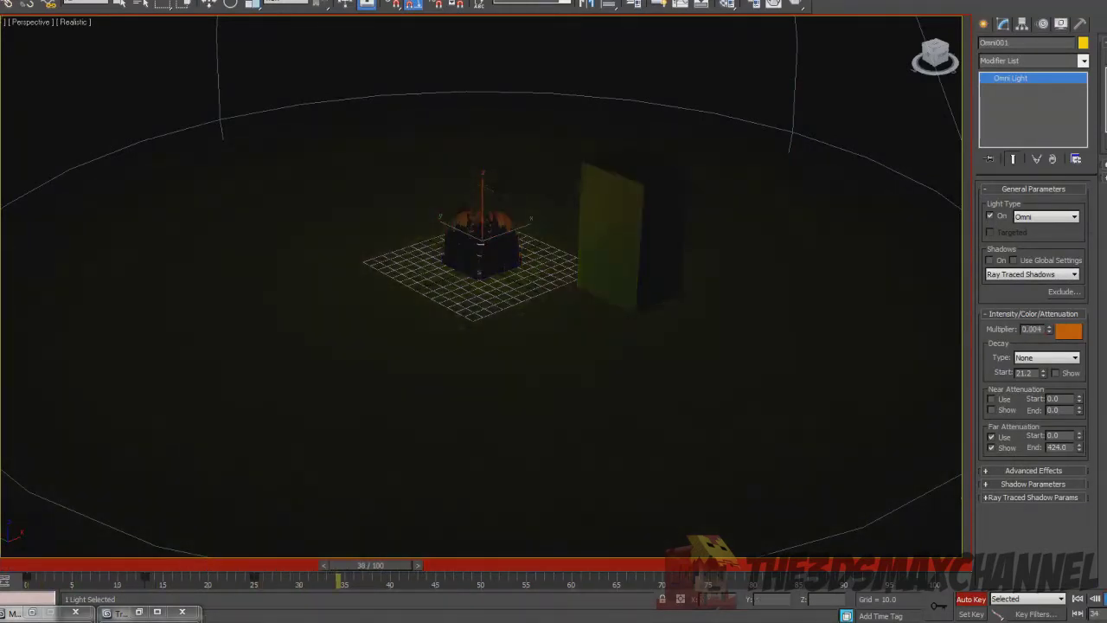
key(/)
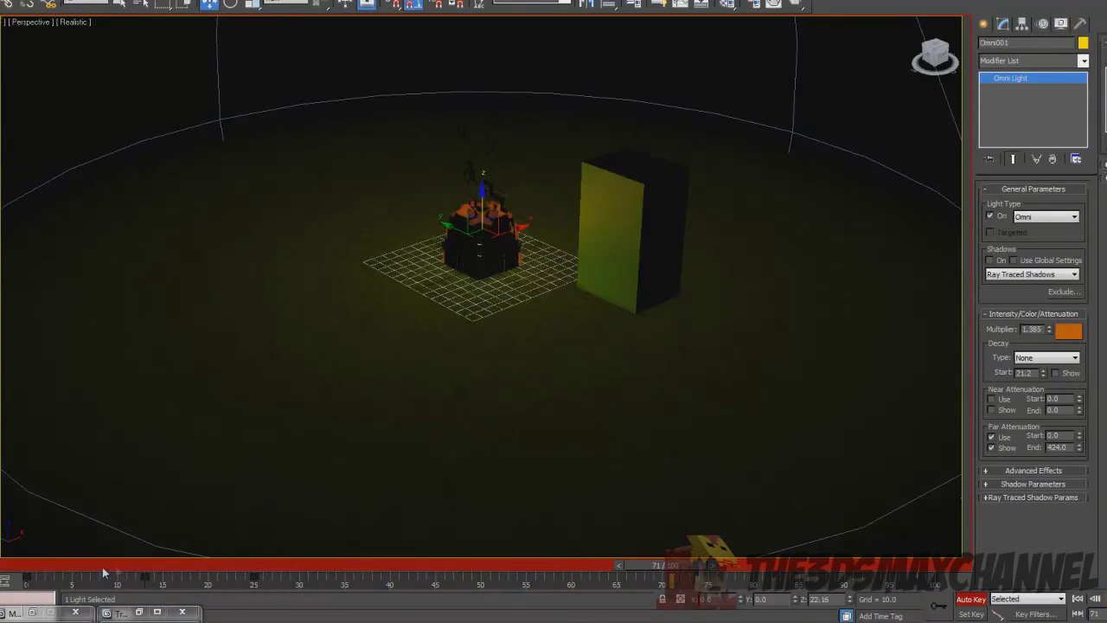
click(126, 565)
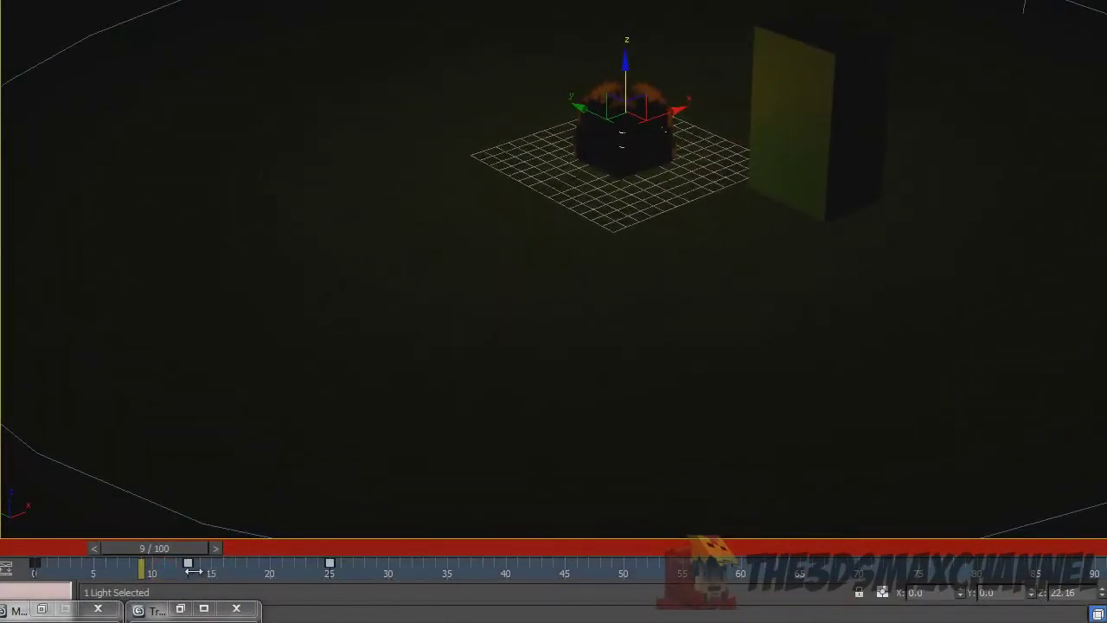
- Retime the light's multiplier keys, moving the middle key to frame 20 and the last key to frame 40, and return to frame 0
drag(191, 570, 271, 573)
click(341, 572)
drag(373, 570, 507, 565)
drag(154, 548, 6, 555)
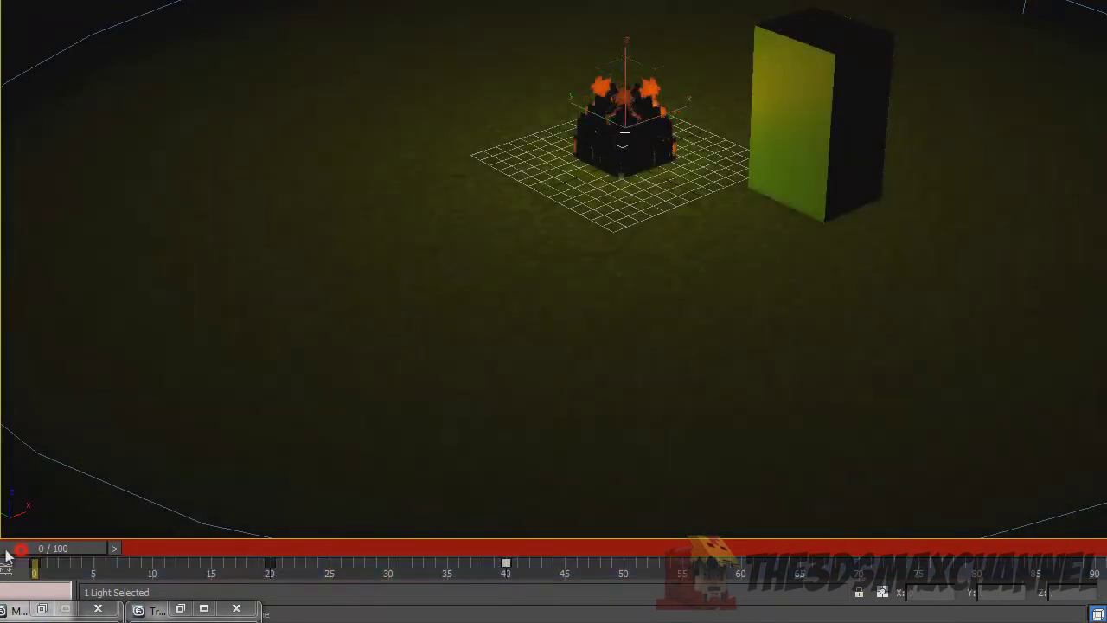
- Play the animation to check the slower light pulse, stop playback, and scrub through the timeline to frame 45
key(w)
key(/)
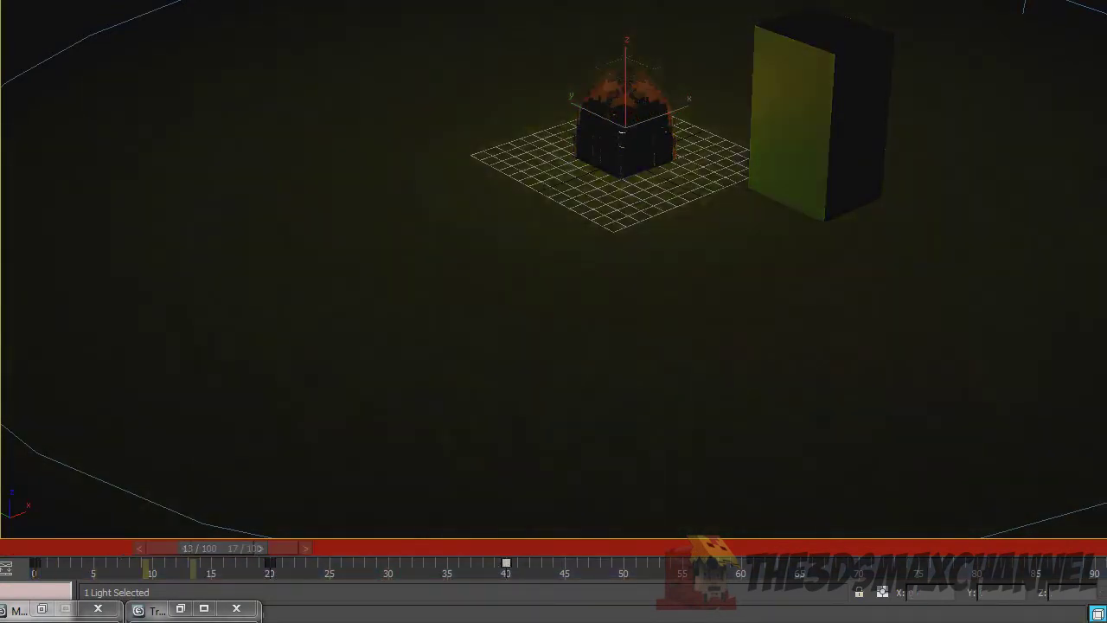
key(/)
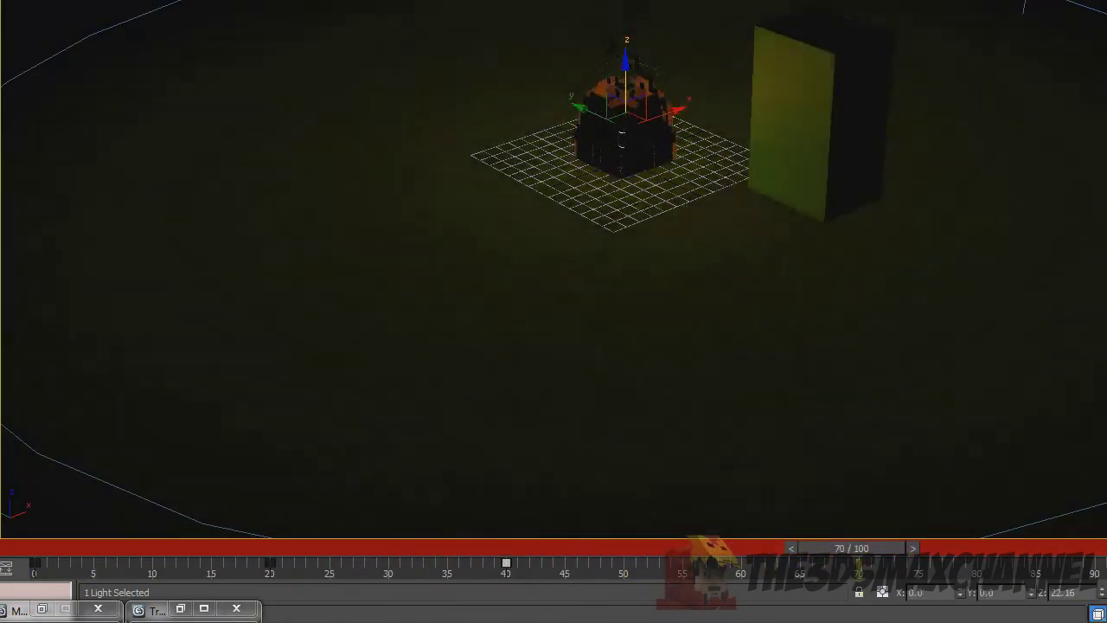
drag(118, 548, 451, 559)
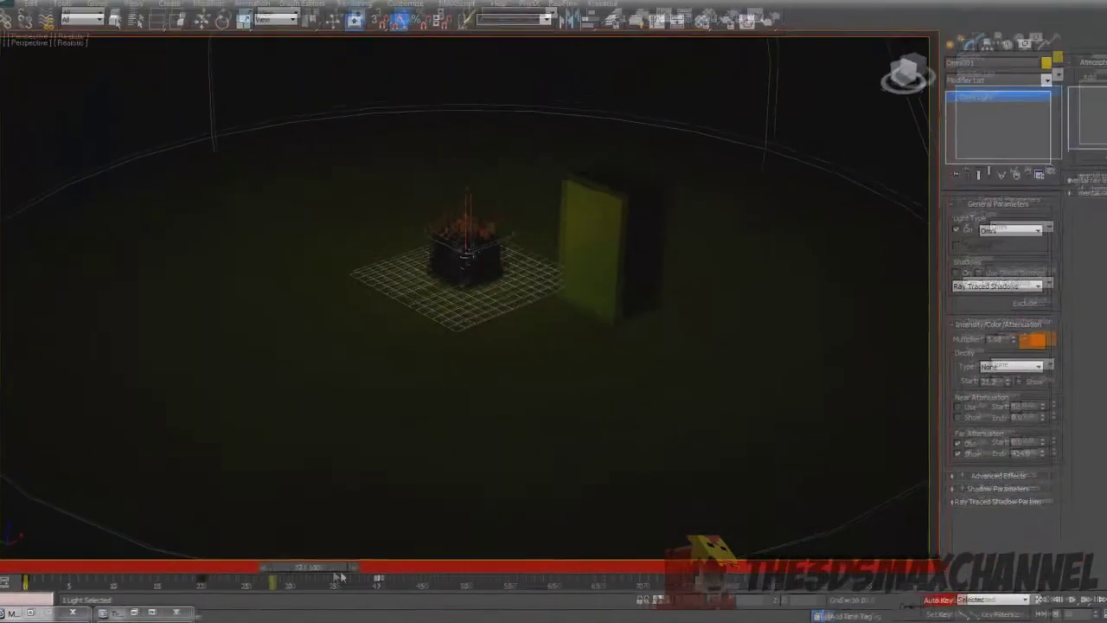
drag(340, 572, 422, 568)
scroll(500, 186, down, 4)
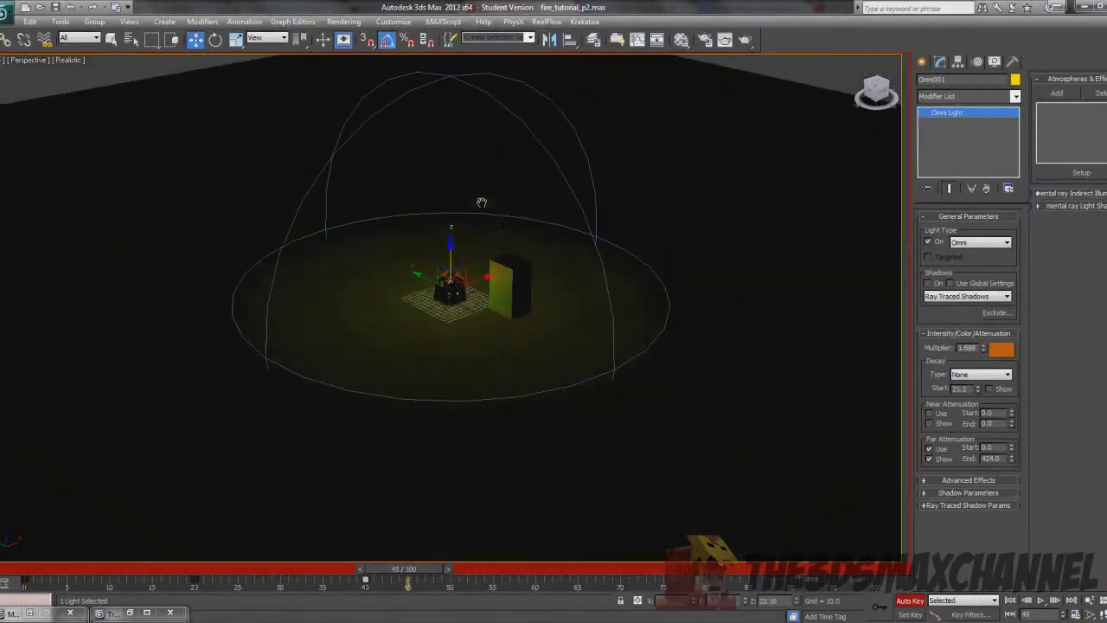
- Render frame 45 from a closer perspective view to check the light on the box, and close the render
scroll(526, 216, up, 4)
middle_drag(499, 213, 468, 199)
click(344, 21)
click(350, 36)
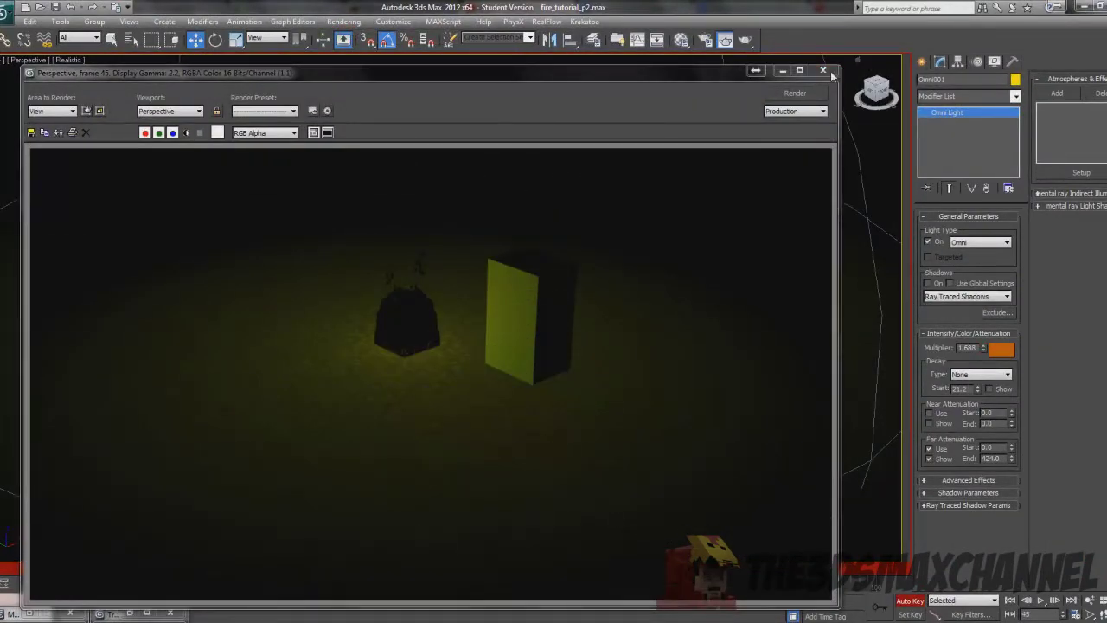
click(823, 71)
- Scrub to frame 39, turn off Auto Key mode, and deselect the Omni light
drag(232, 577, 365, 582)
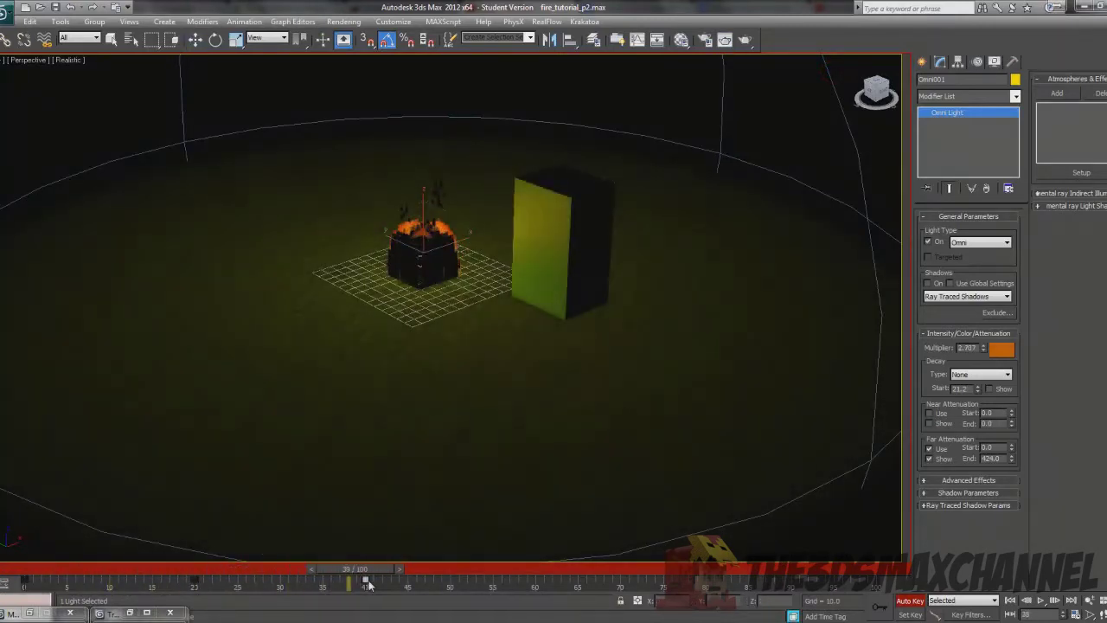
key(w)
scroll(524, 387, down, 3)
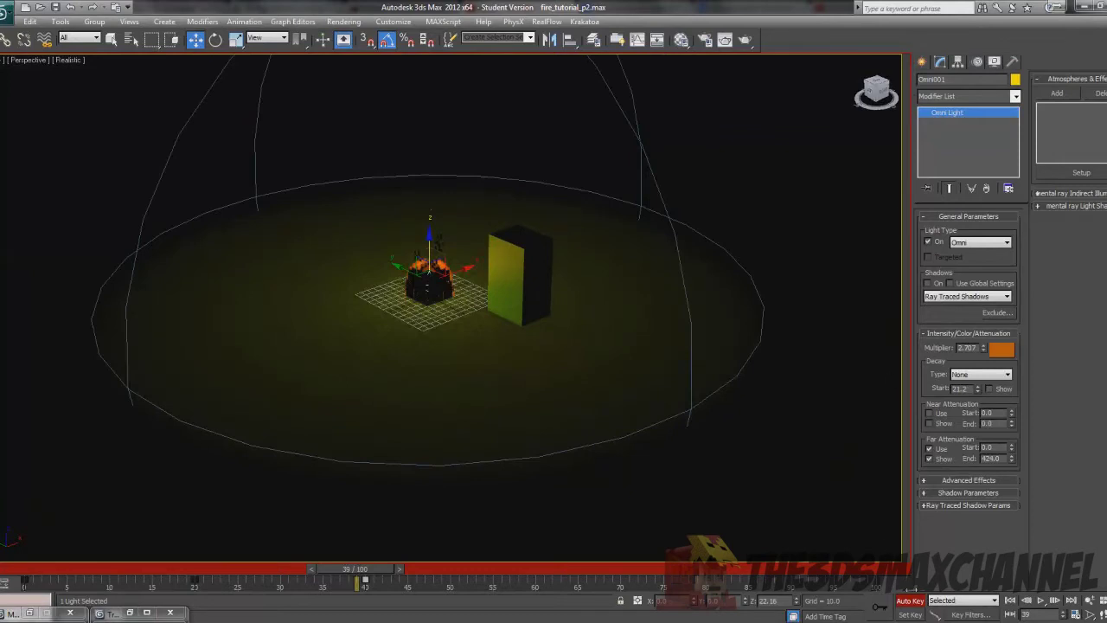
click(910, 600)
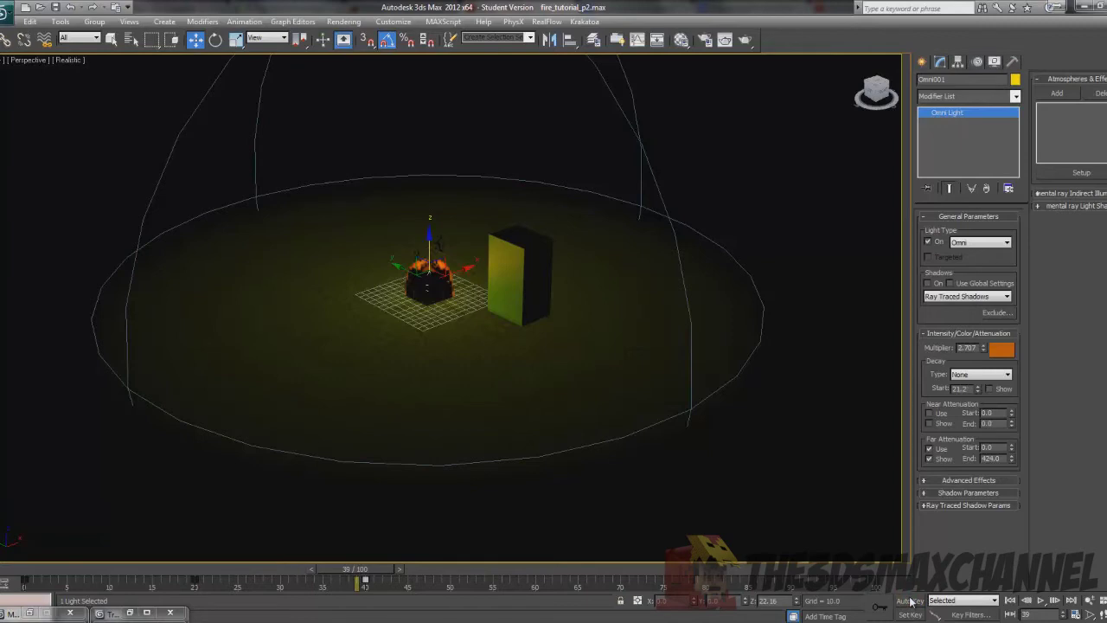
mouse_move(551, 189)
middle_down()
mouse_move(546, 202)
mouse_move(556, 193)
middle_up()
scroll(546, 203, up, 2)
scroll(560, 195, down, 2)
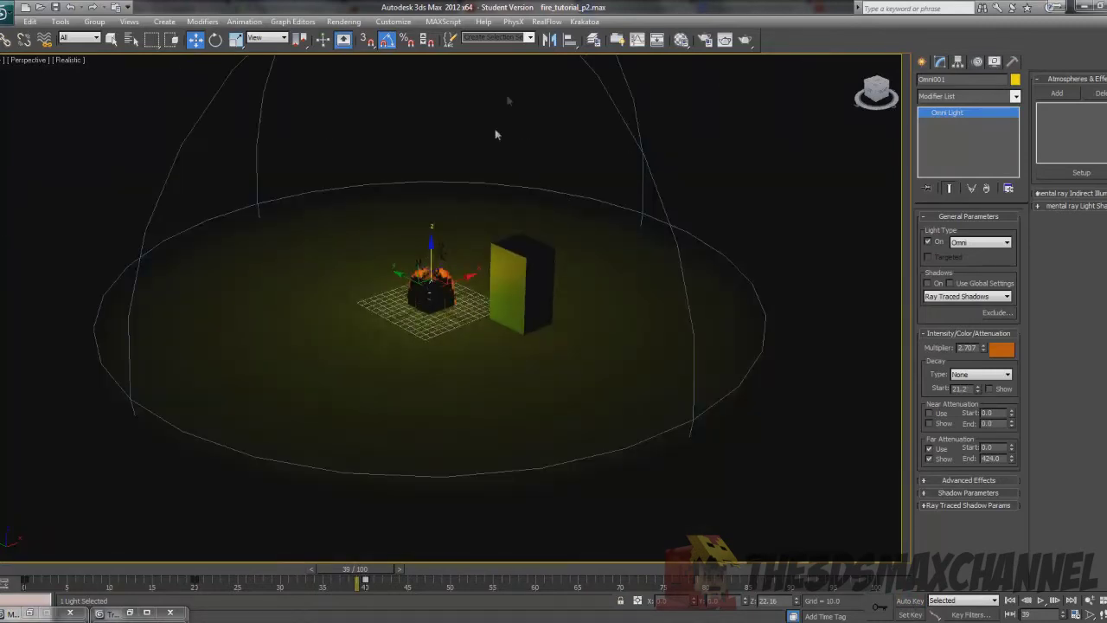
click(739, 212)
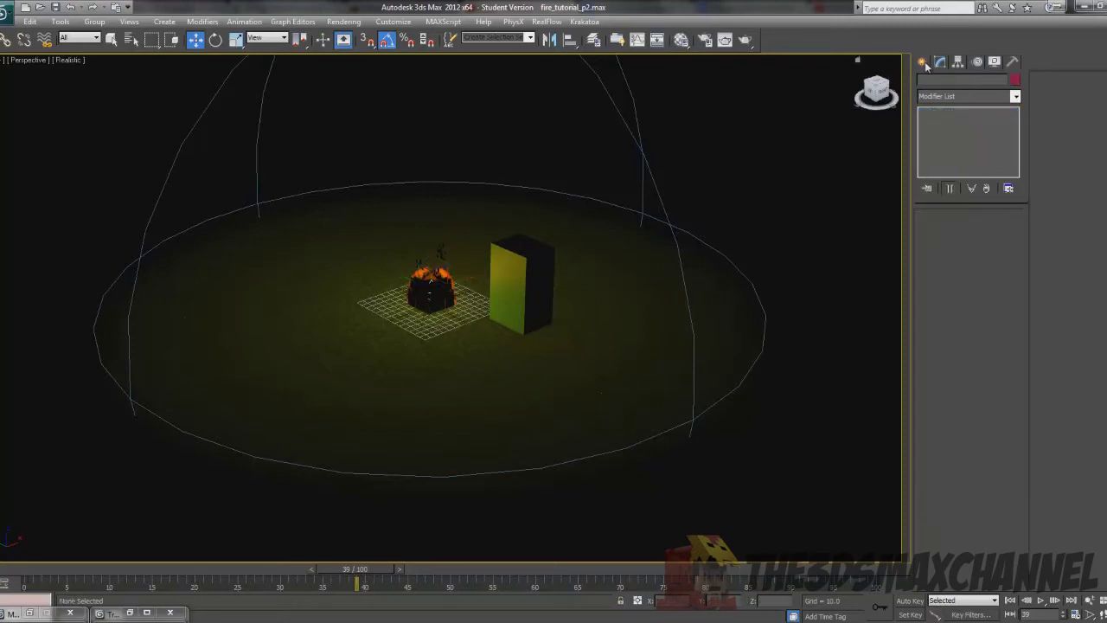
click(923, 62)
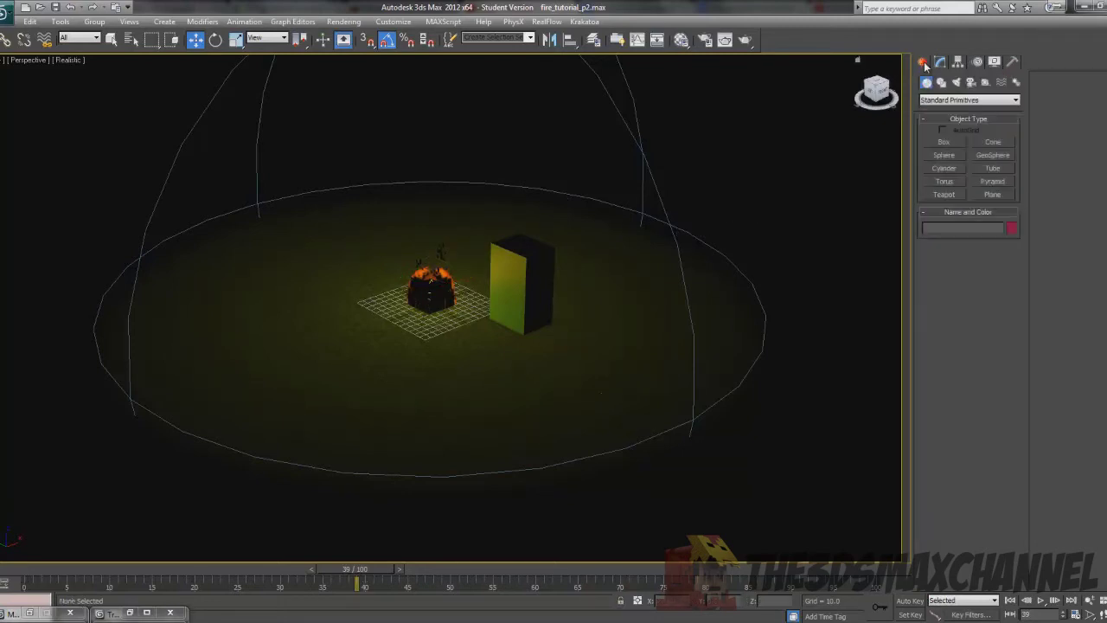
mouse_move(683, 185)
middle_down()
mouse_move(702, 136)
mouse_move(691, 204)
middle_up()
scroll(685, 228, up, 3)
scroll(685, 228, down, 3)
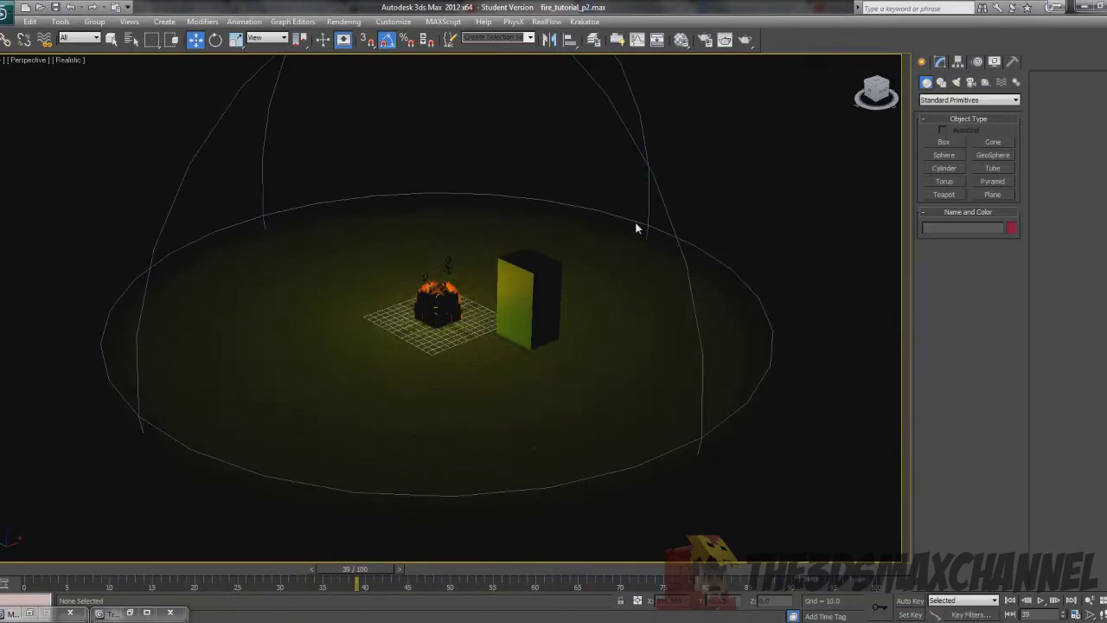
- Select the Omni light inside the fire with the help of wireframe display, restore realistic shading, and switch the light off
scroll(554, 259, up, 5)
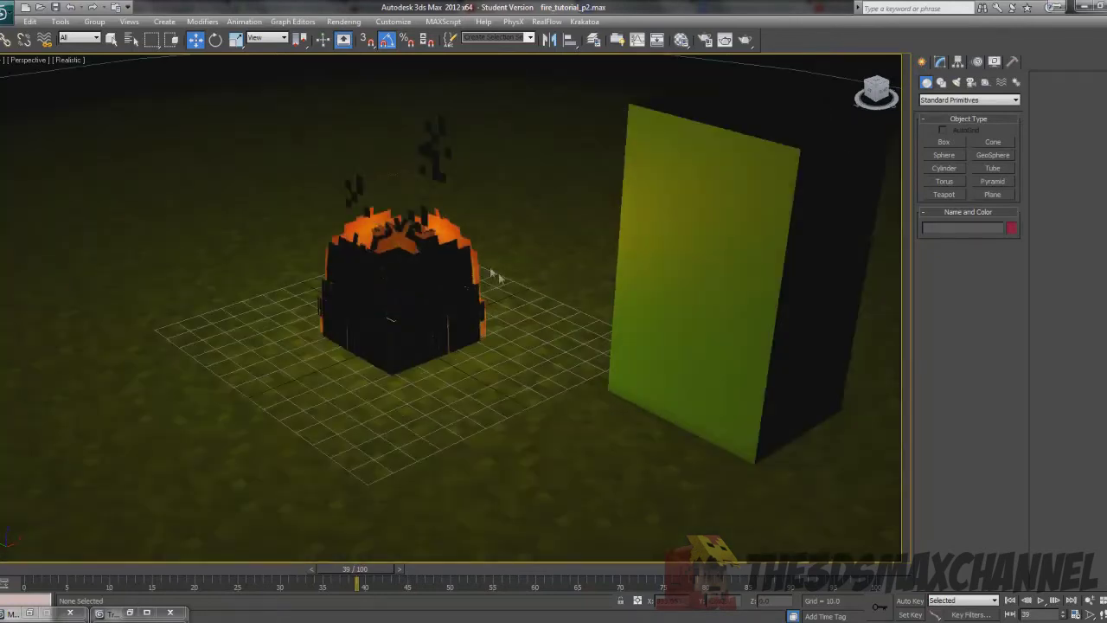
scroll(549, 264, down, 2)
scroll(549, 268, up, 2)
key(F3)
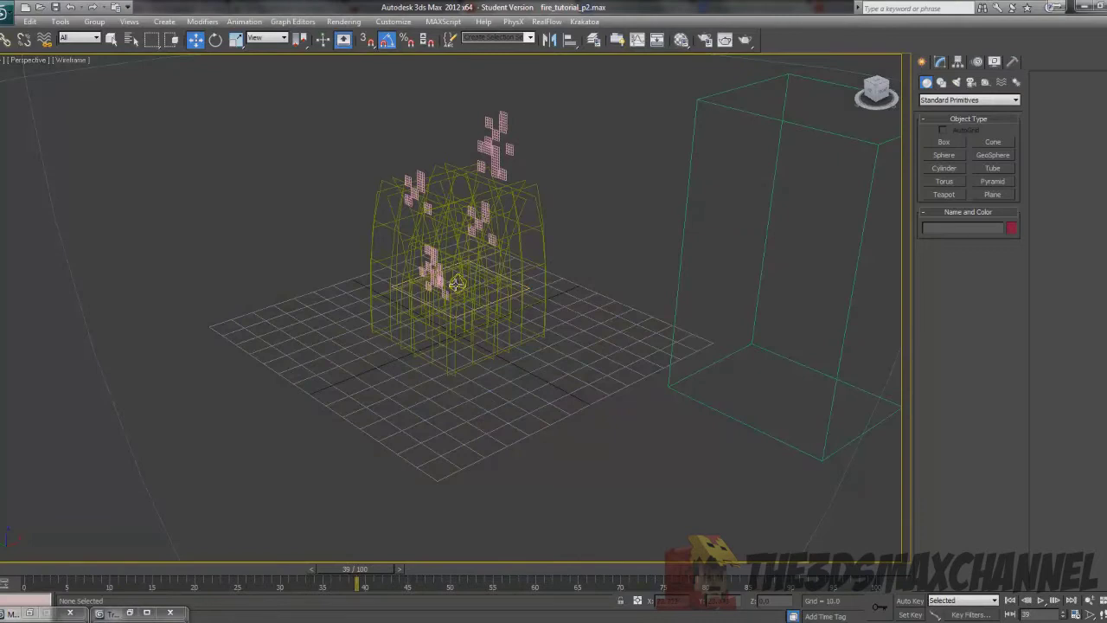
click(456, 283)
scroll(510, 268, down, 3)
key(F3)
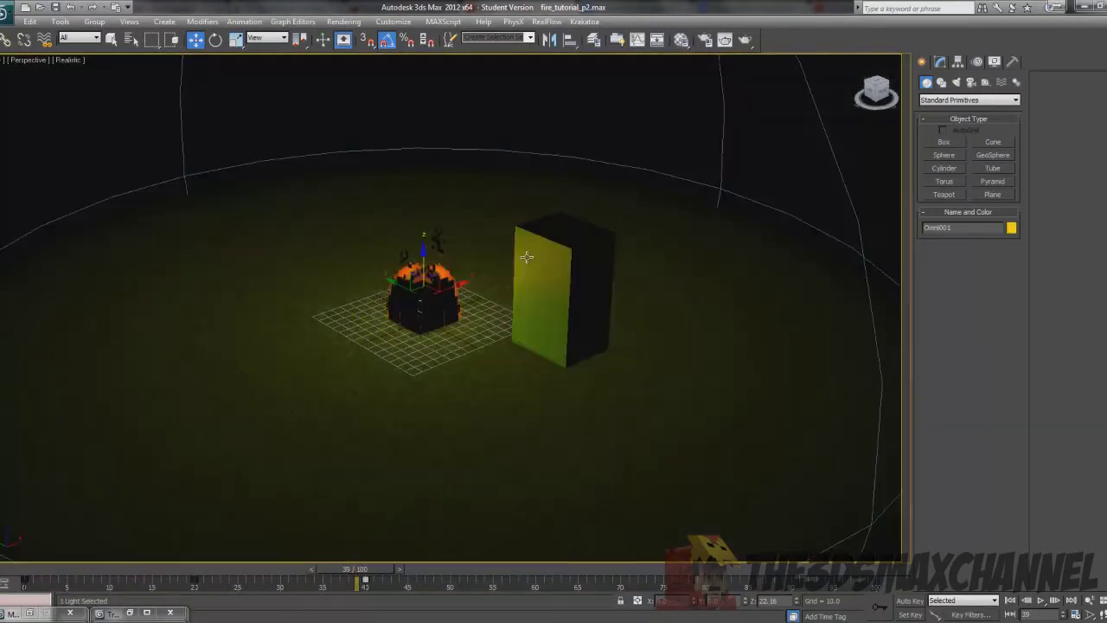
scroll(532, 257, up, 4)
click(941, 62)
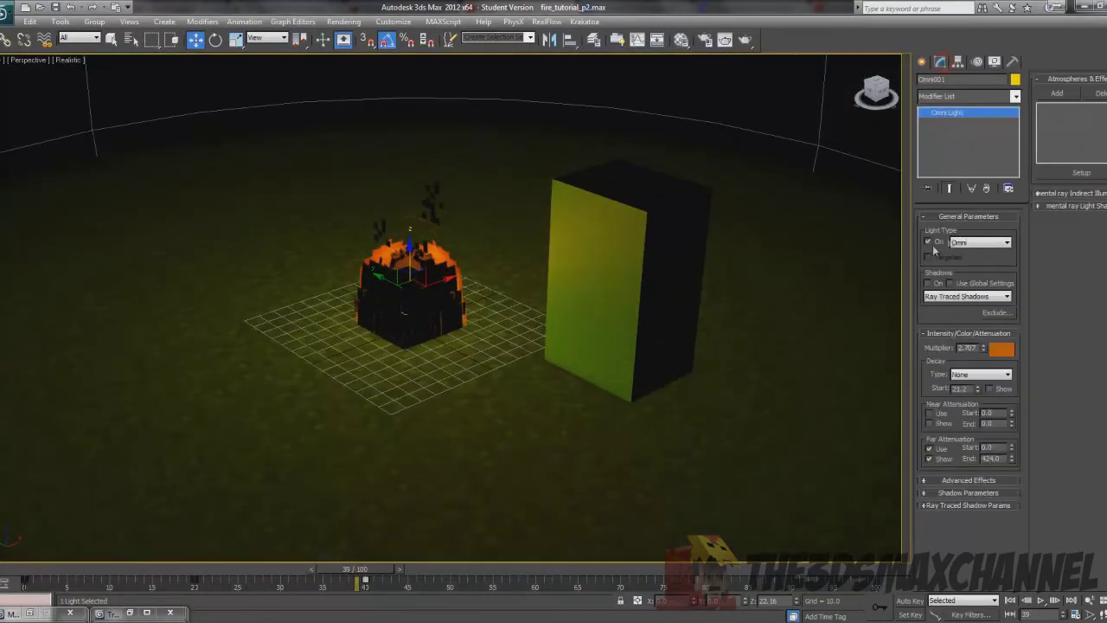
click(929, 242)
- Create a second Omni light on the ground beyond the box and raise it high above the scene
click(922, 62)
scroll(746, 118, down, 4)
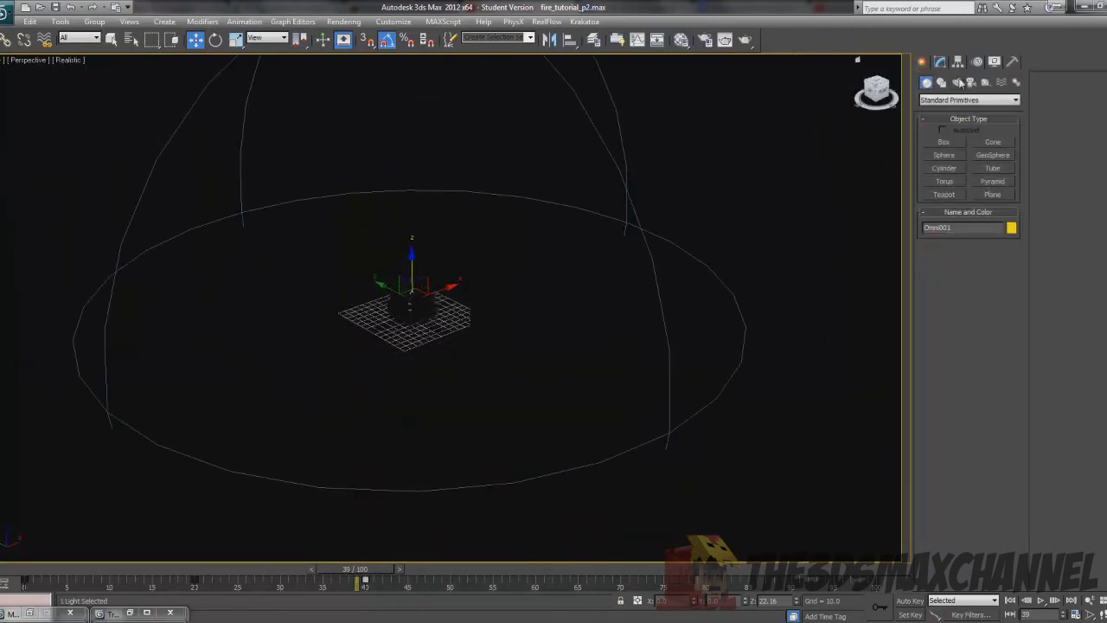
click(956, 82)
click(936, 168)
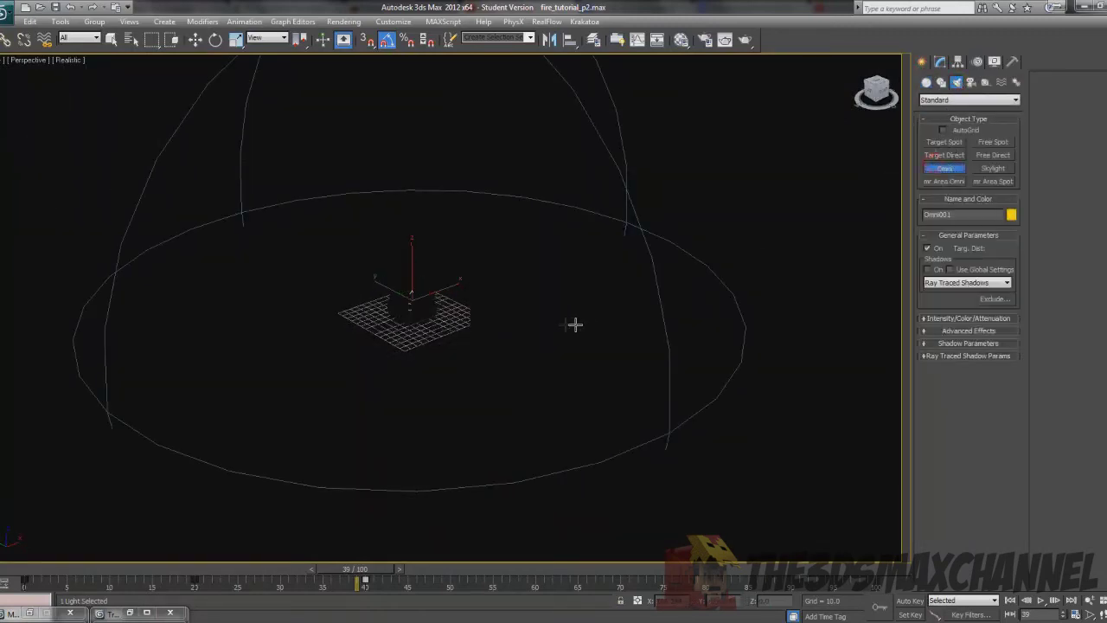
click(610, 299)
right_click(331, 109)
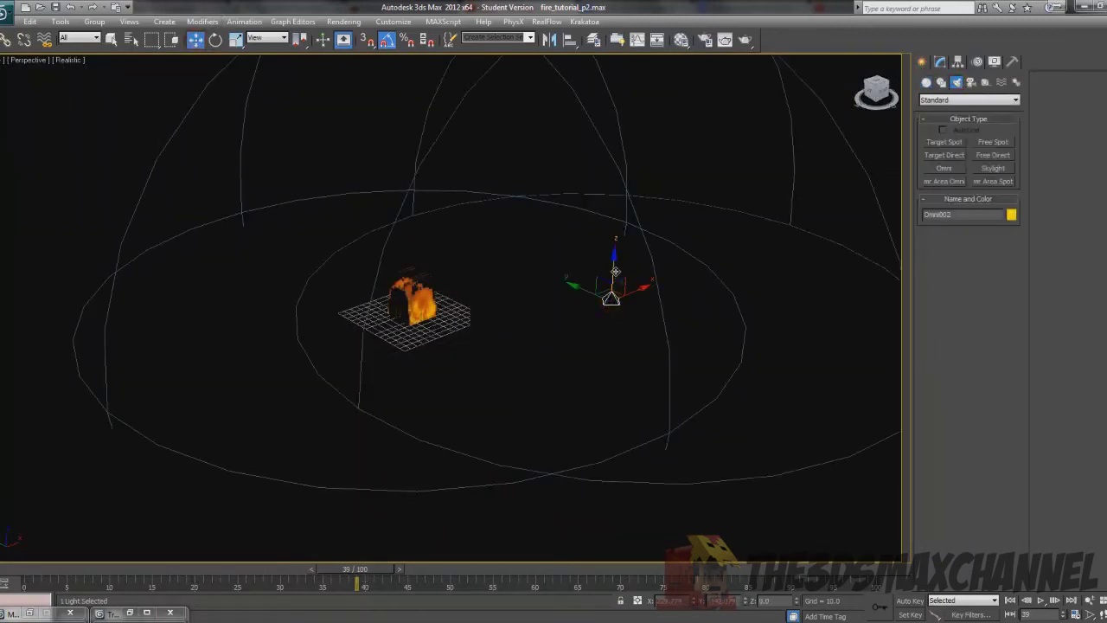
drag(613, 264, 666, 66)
middle_drag(666, 66, 646, 165)
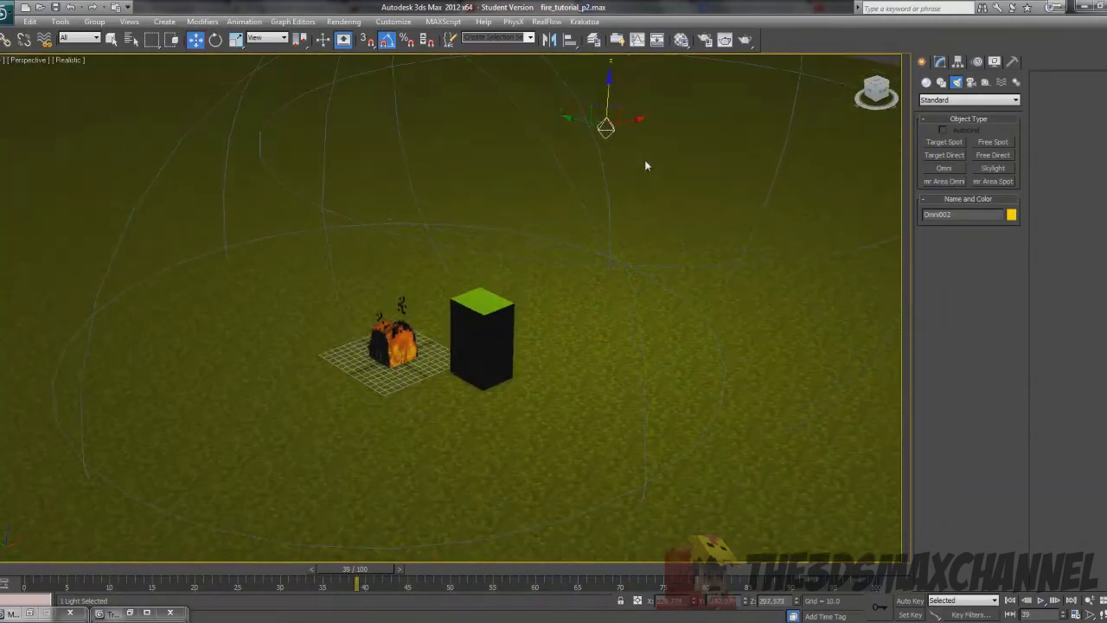
- Render the current frame to check the scene under the second Omni light, and close the render
click(346, 22)
click(353, 36)
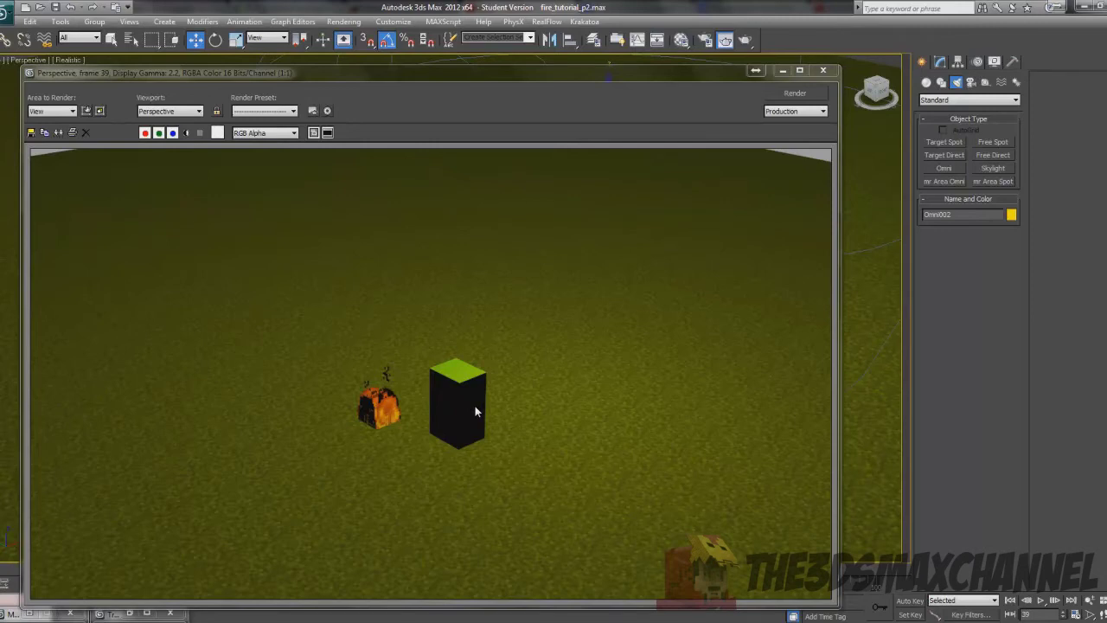
click(822, 70)
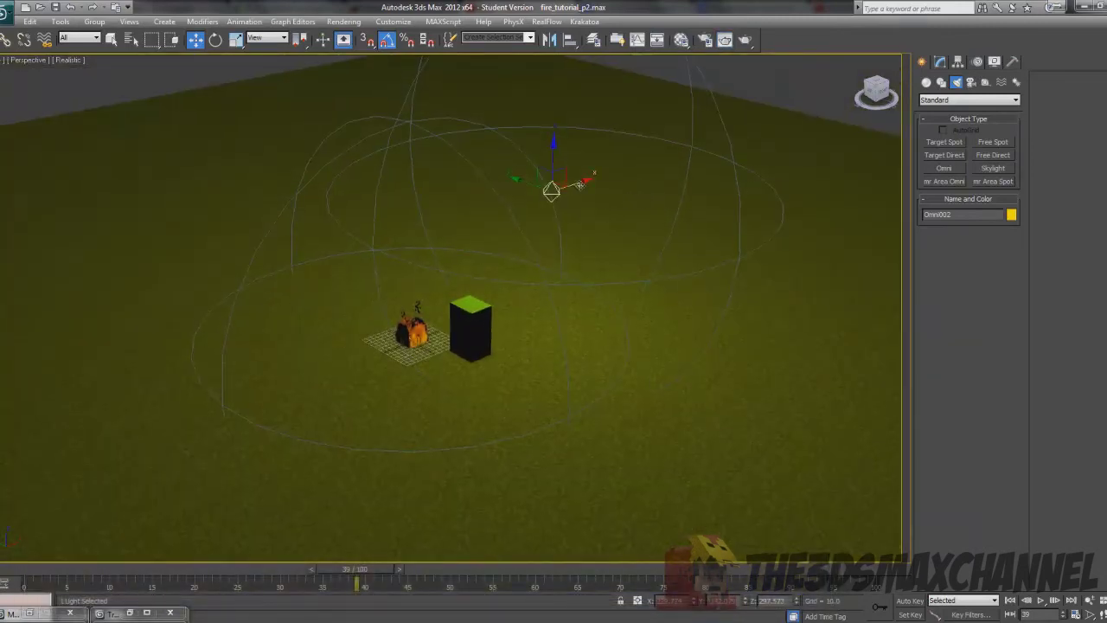
- Try to clone the second Omni light along the X axis to the other side of the fire
shift+drag(578, 184, 270, 283)
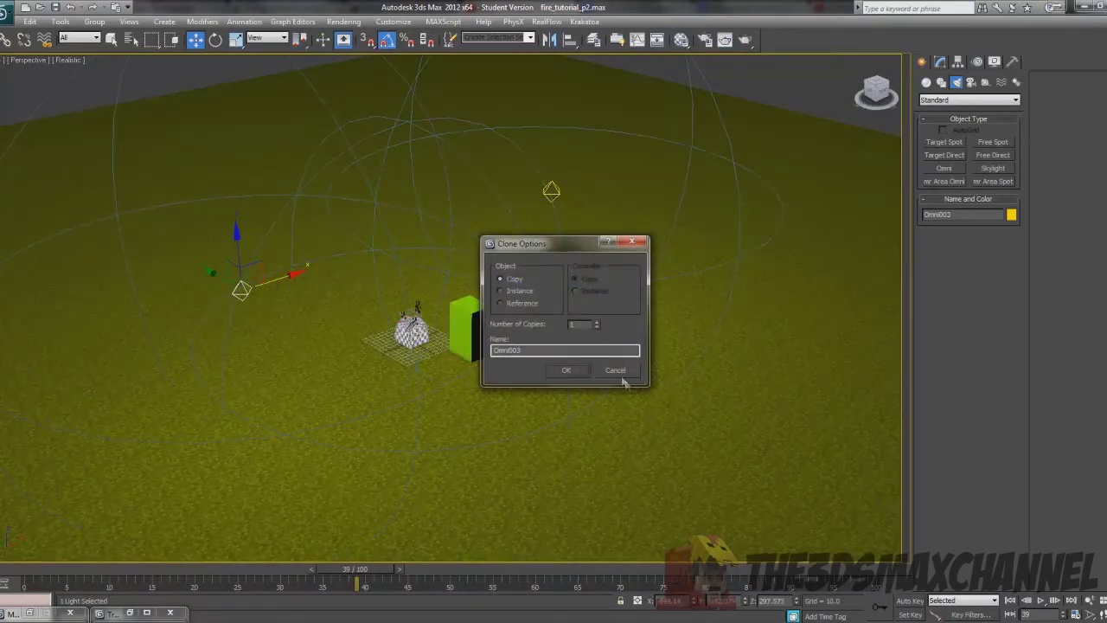
click(615, 370)
scroll(608, 188, up, 3)
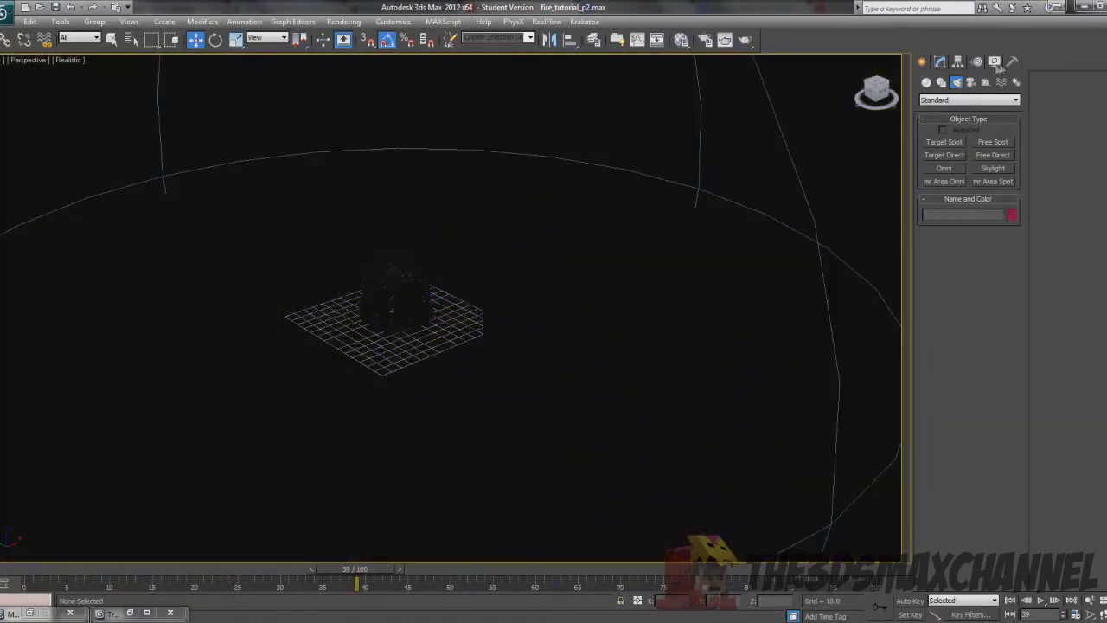
- Create a Skylight on the ground beside the box and turn off its Cast Shadows option
scroll(728, 133, down, 3)
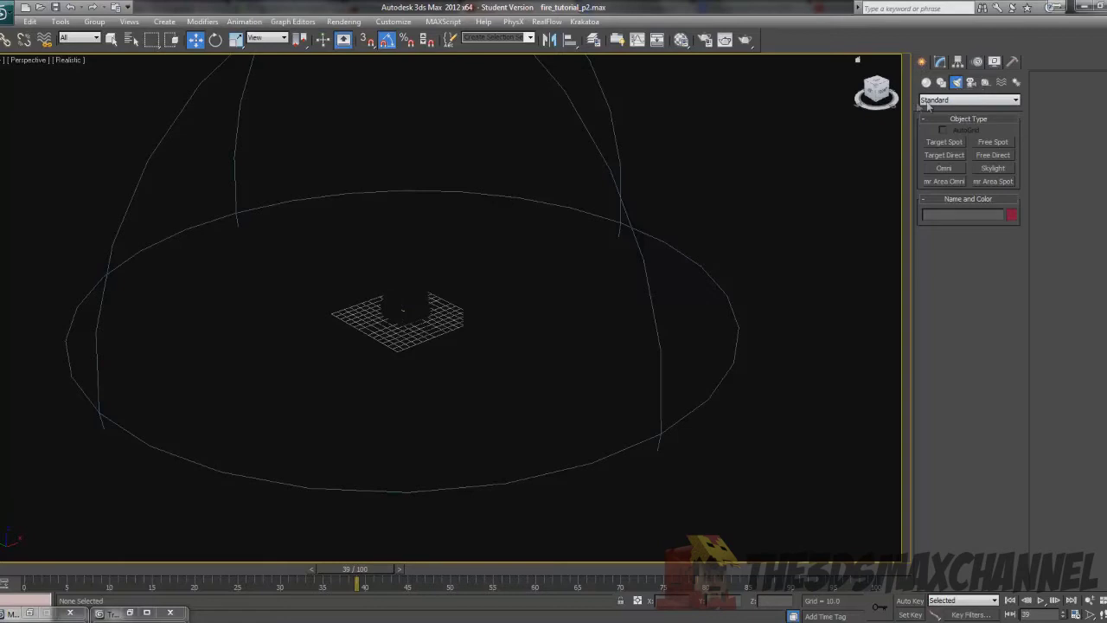
click(993, 167)
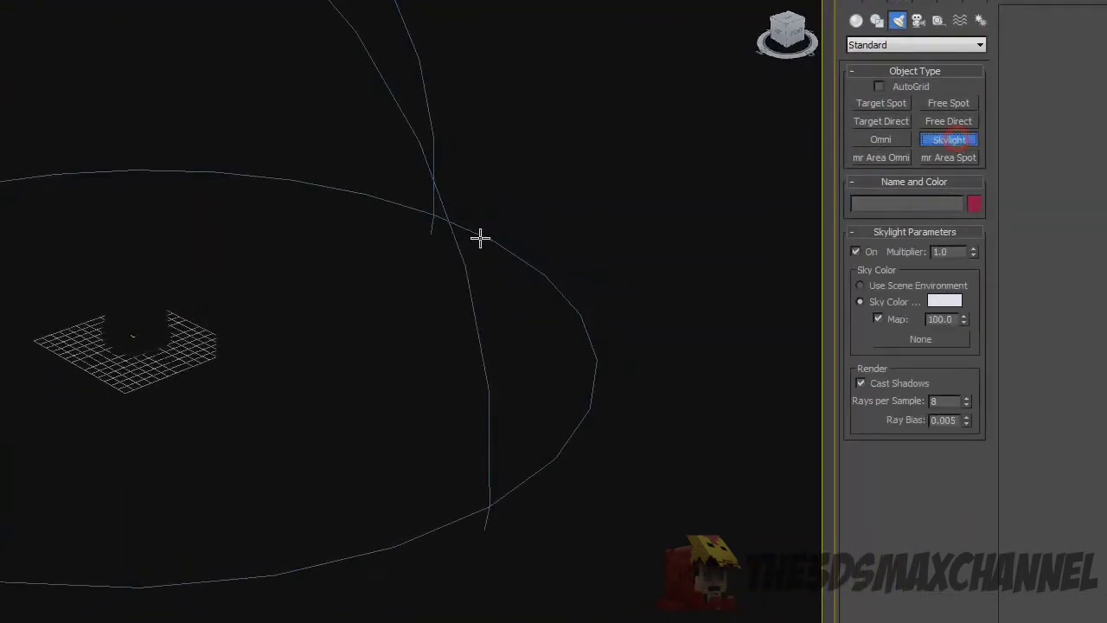
middle_drag(480, 238, 480, 214)
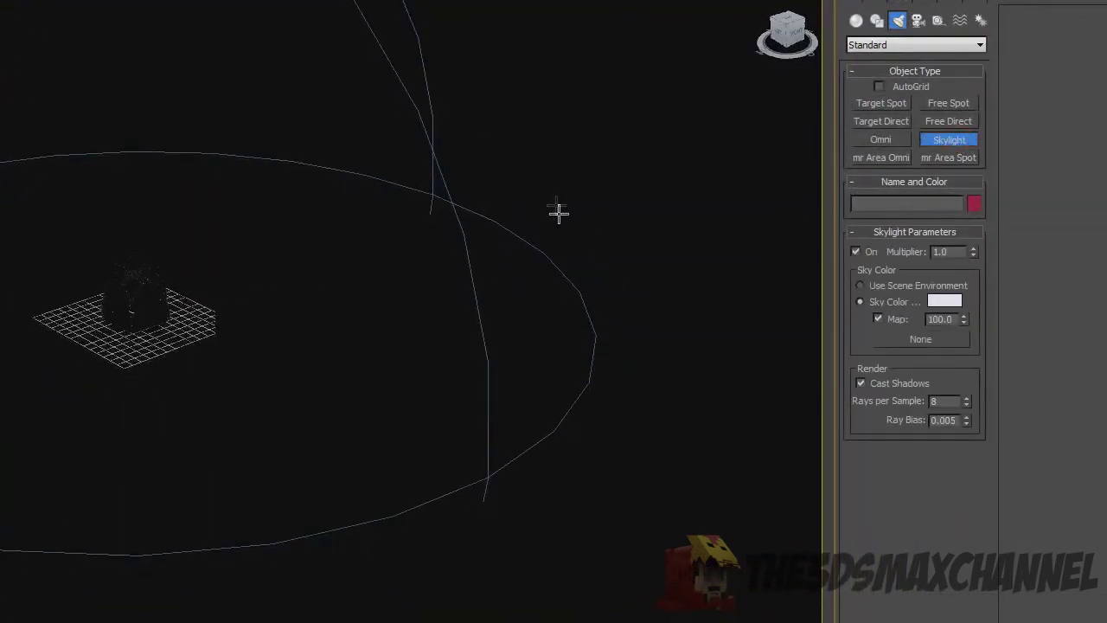
click(415, 390)
middle_drag(445, 389, 479, 378)
click(879, 4)
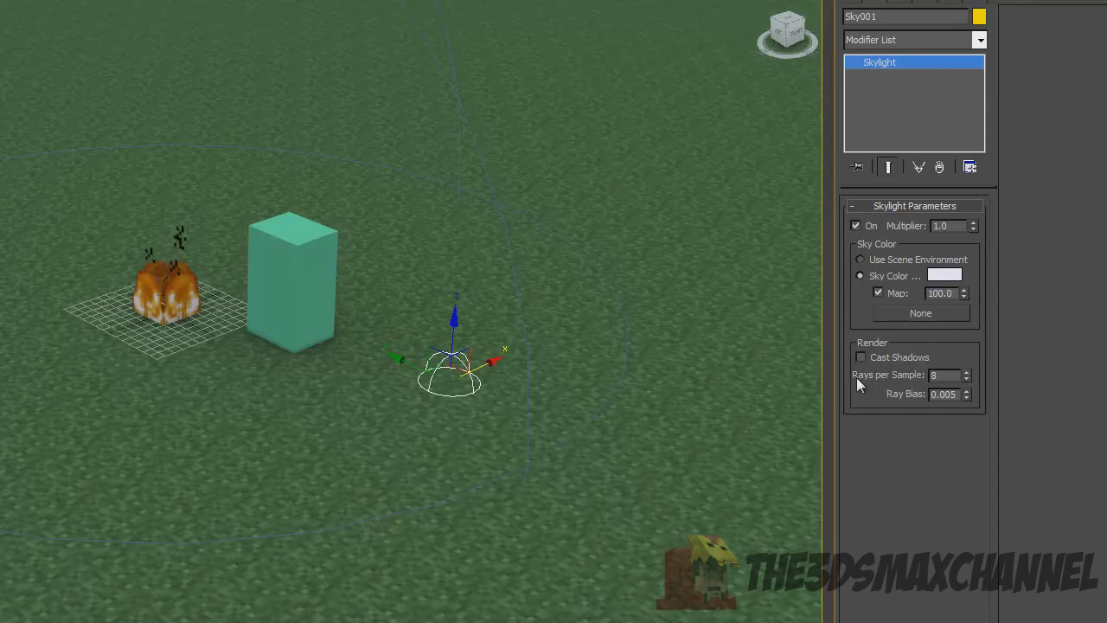
- Examine how the Skylight illuminates the fire, box and grass from different distances
middle_drag(505, 365, 392, 364)
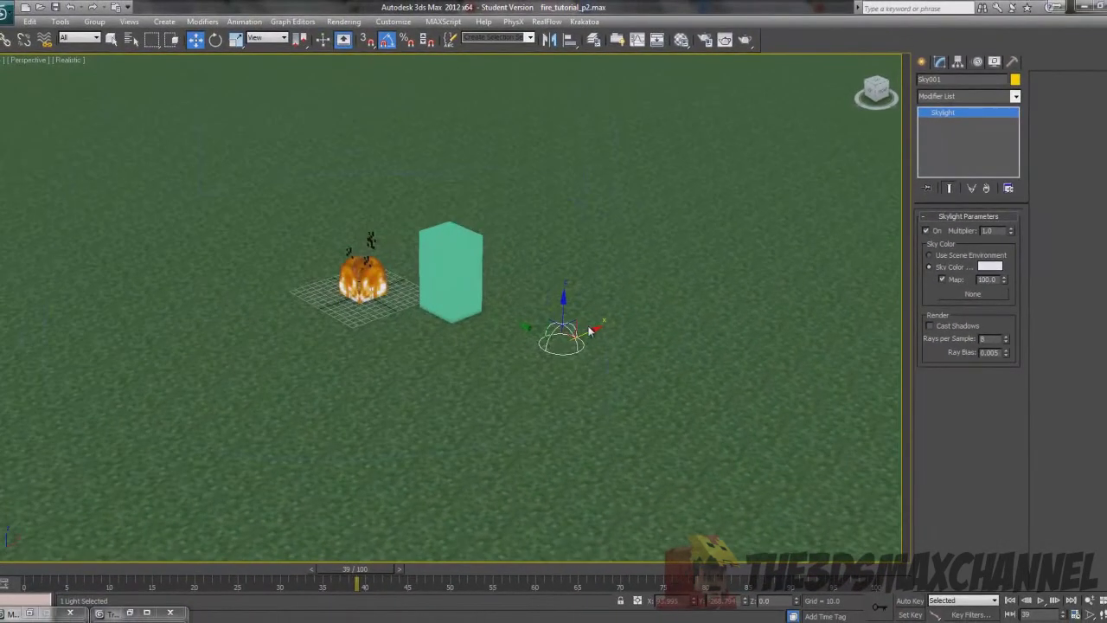
scroll(591, 331, up, 2)
middle_drag(591, 331, 609, 330)
scroll(611, 329, down, 2)
middle_drag(583, 201, 599, 190)
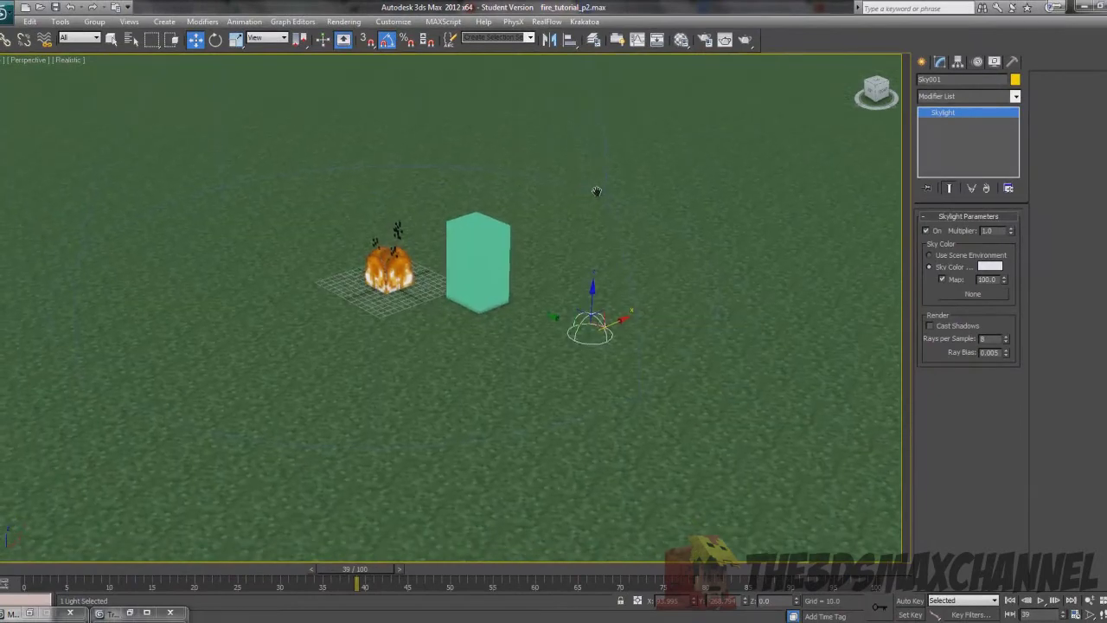
scroll(657, 197, up, 2)
middle_drag(665, 197, 701, 235)
scroll(665, 250, up, 5)
scroll(696, 256, down, 5)
scroll(597, 198, down, 1)
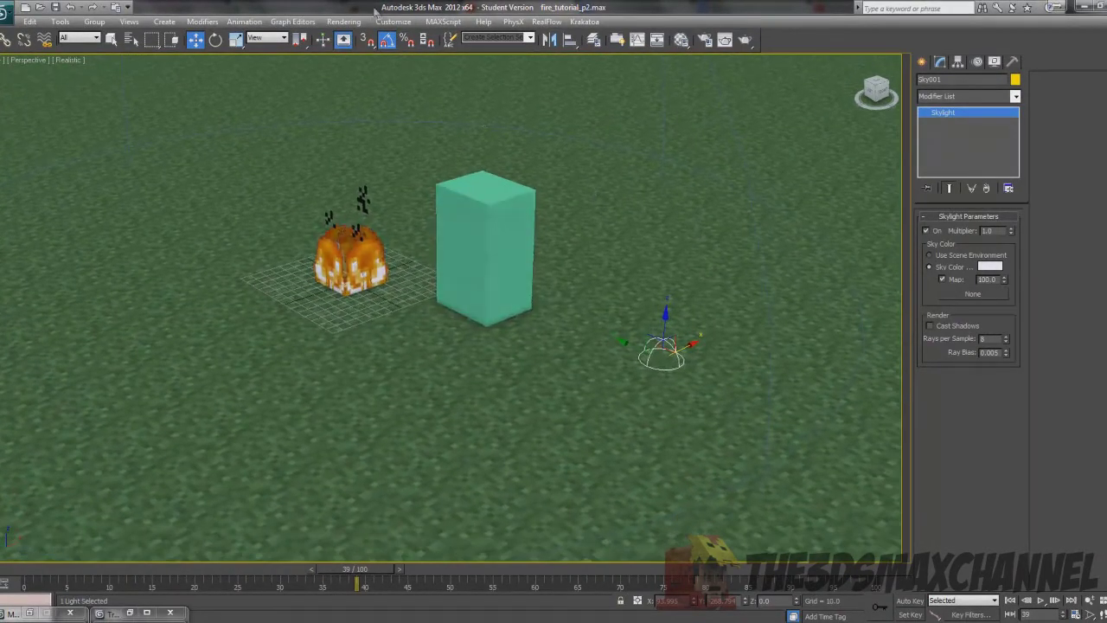
scroll(460, 114, down, 2)
- Reopen the last rendered frame, render the current frame under the shadowless Skylight, and close the render
click(343, 21)
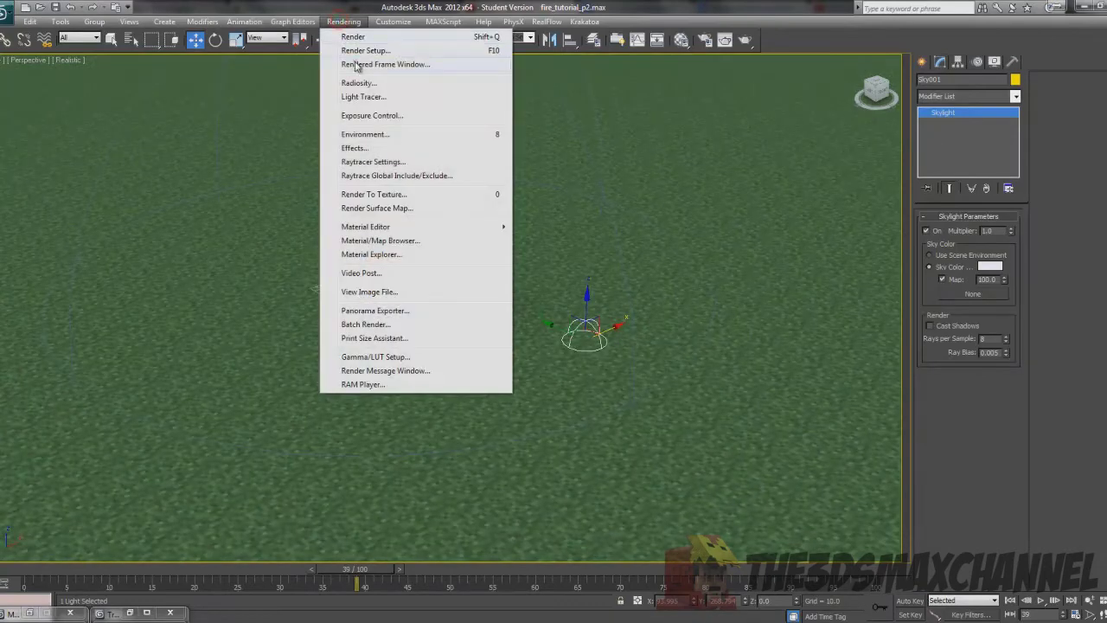
click(356, 64)
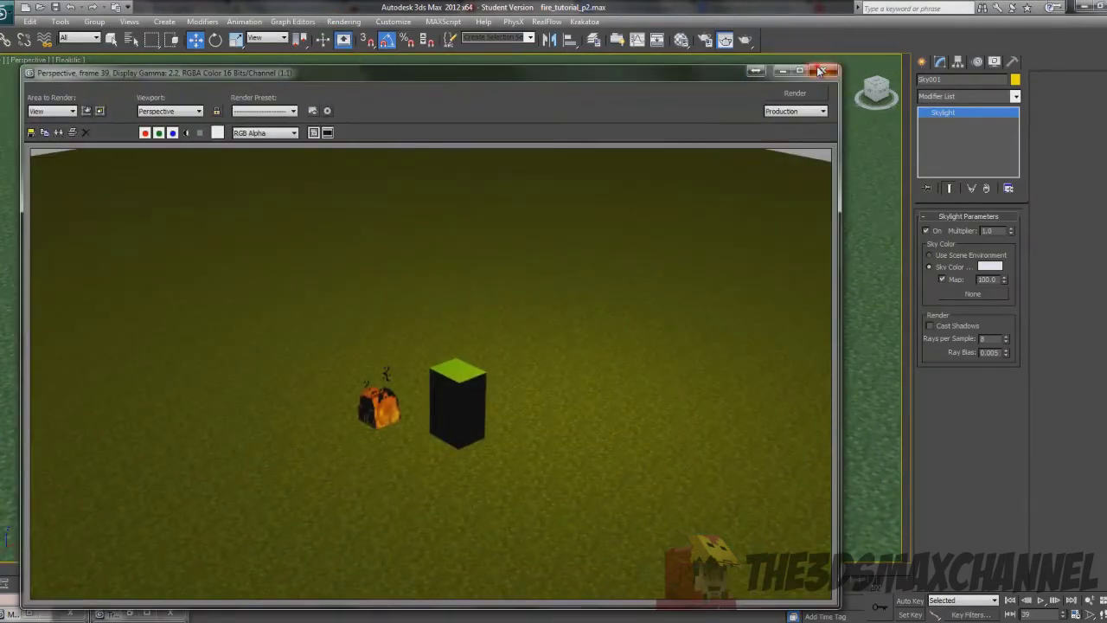
click(820, 70)
click(393, 22)
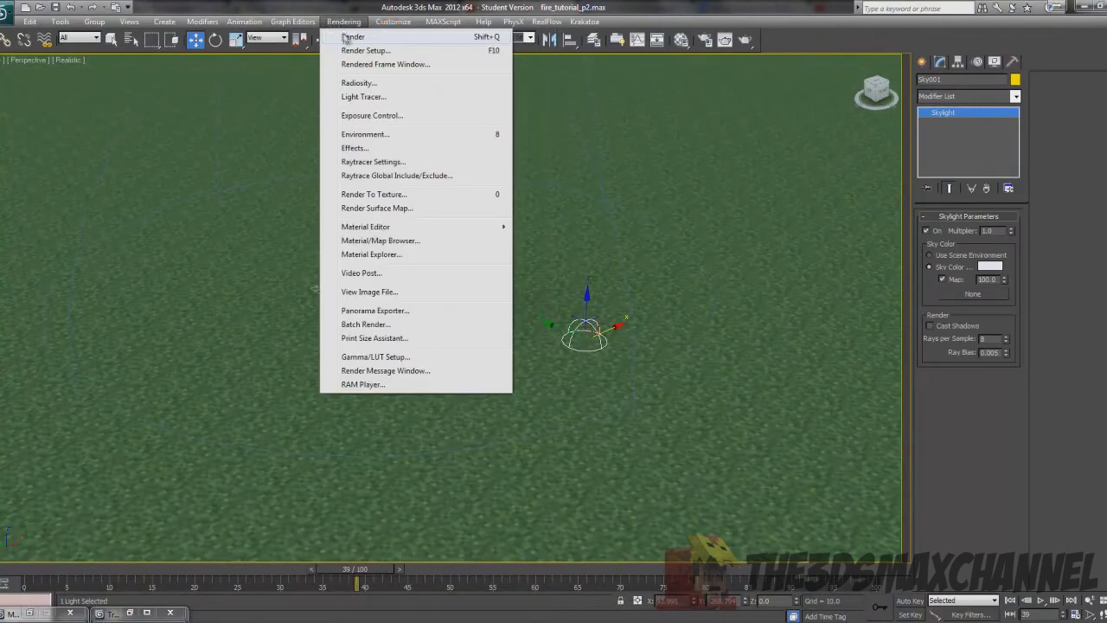
click(351, 35)
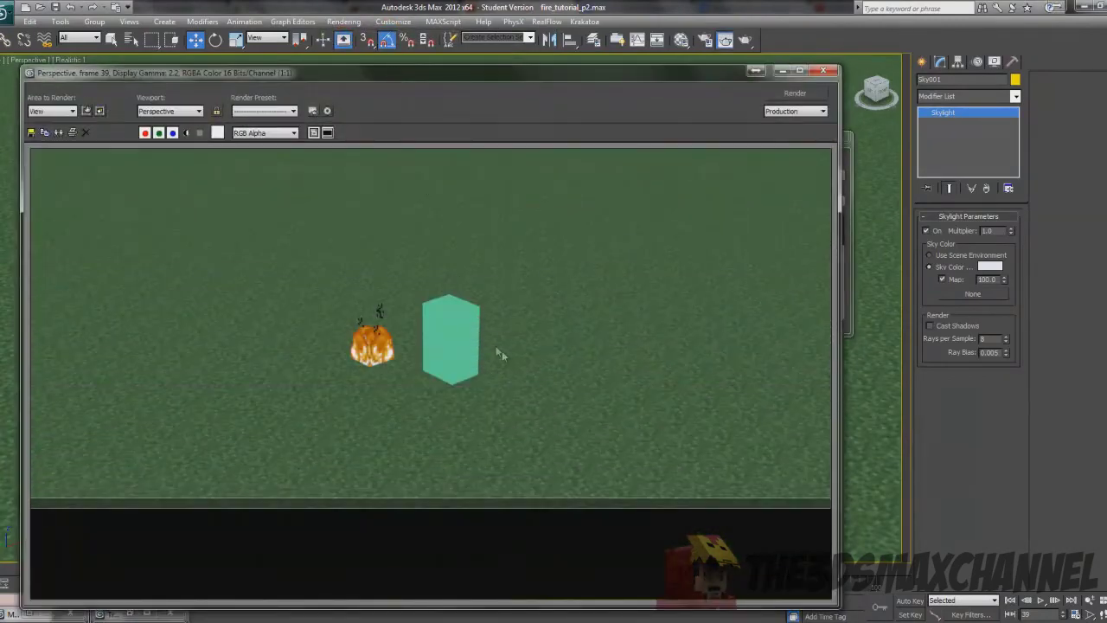
scroll(444, 333, up, 3)
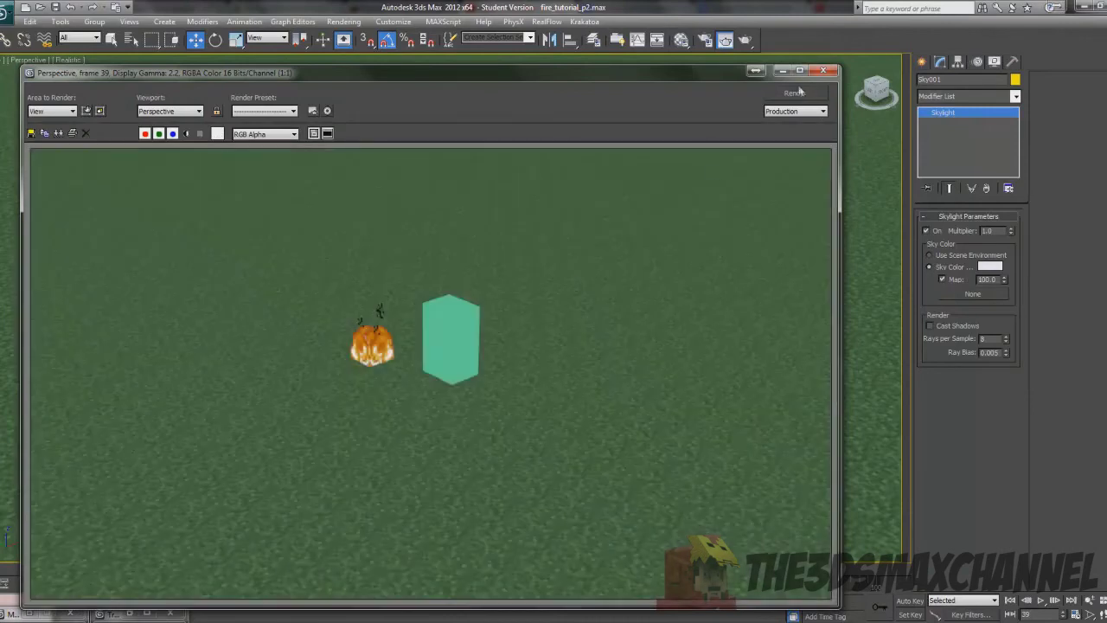
click(823, 71)
- Create an Omni light on the grass behind the box and raise it to about 353 on the Z axis
click(922, 62)
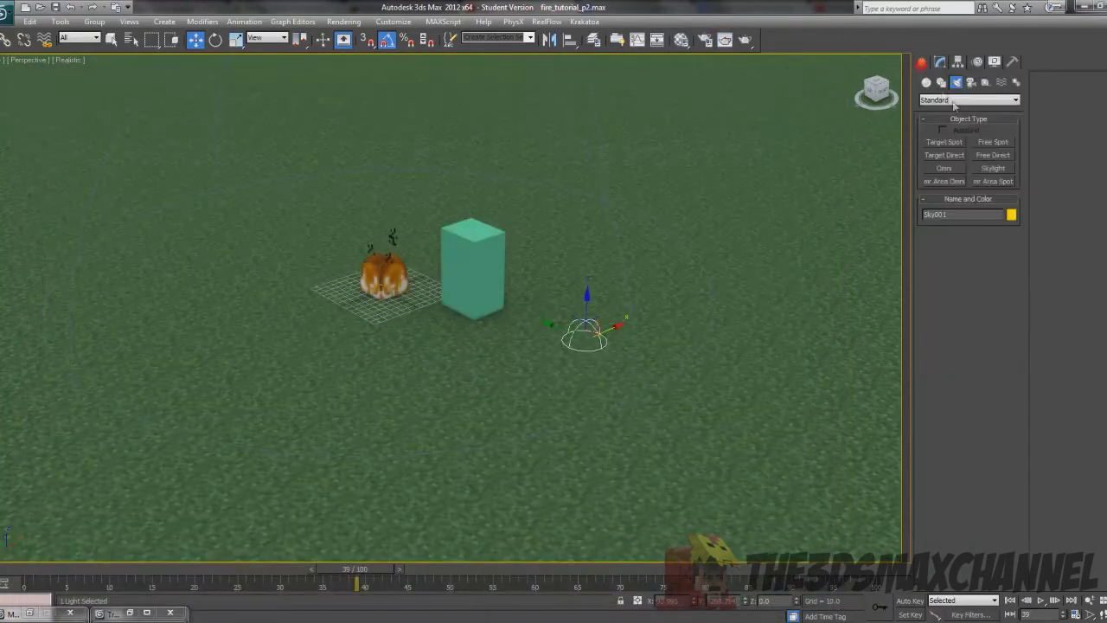
click(945, 168)
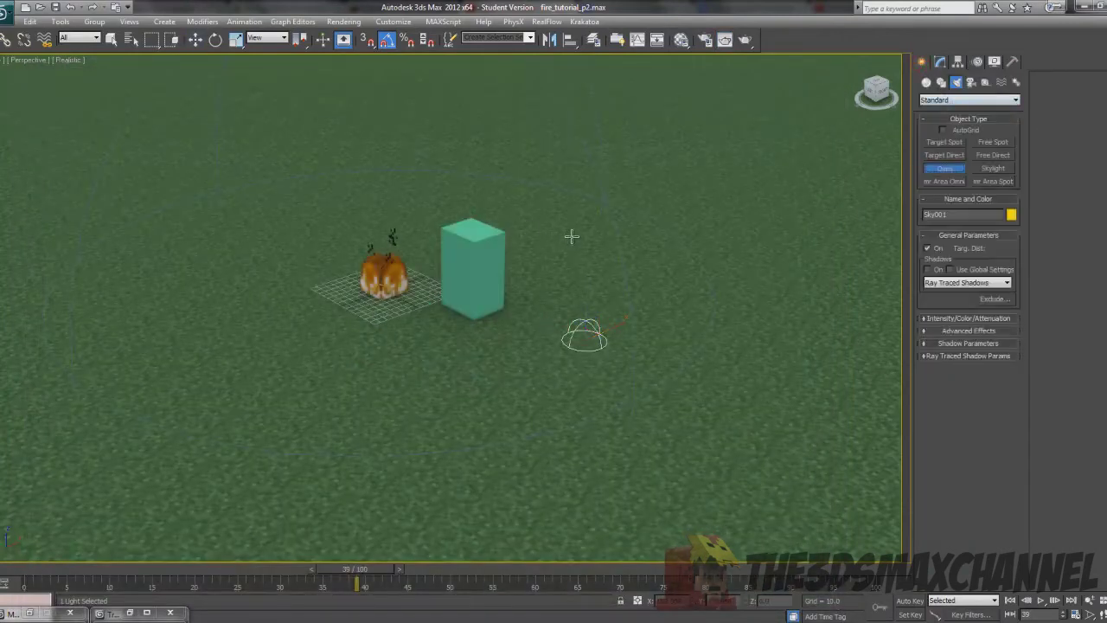
click(571, 235)
click(195, 39)
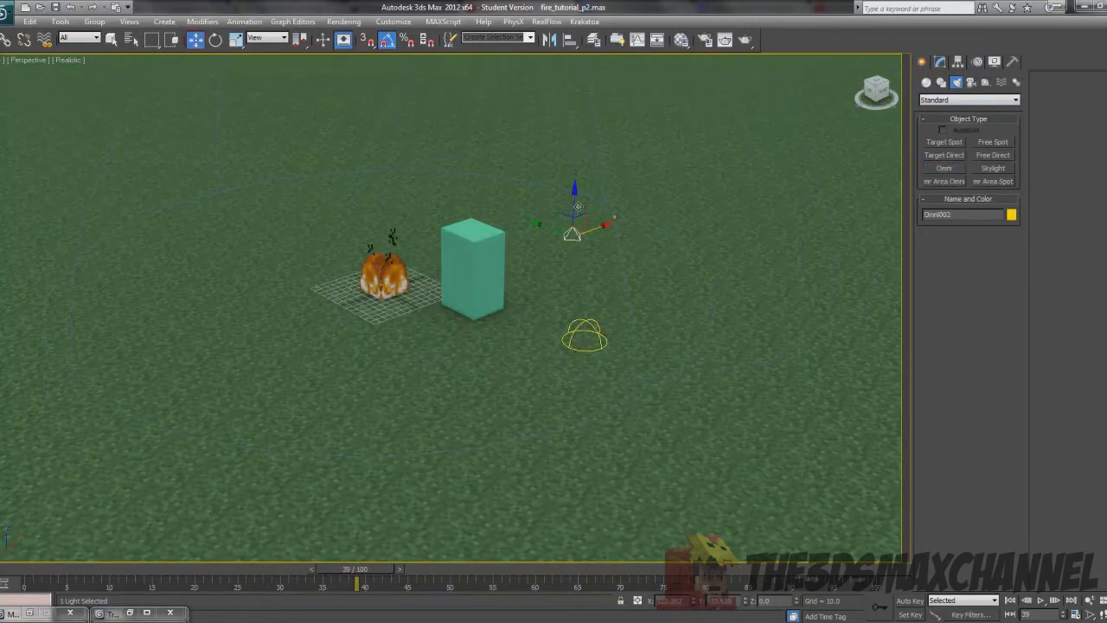
drag(578, 207, 580, 48)
- Turn on Ray Traced Shadows for the raised Omni light
click(940, 62)
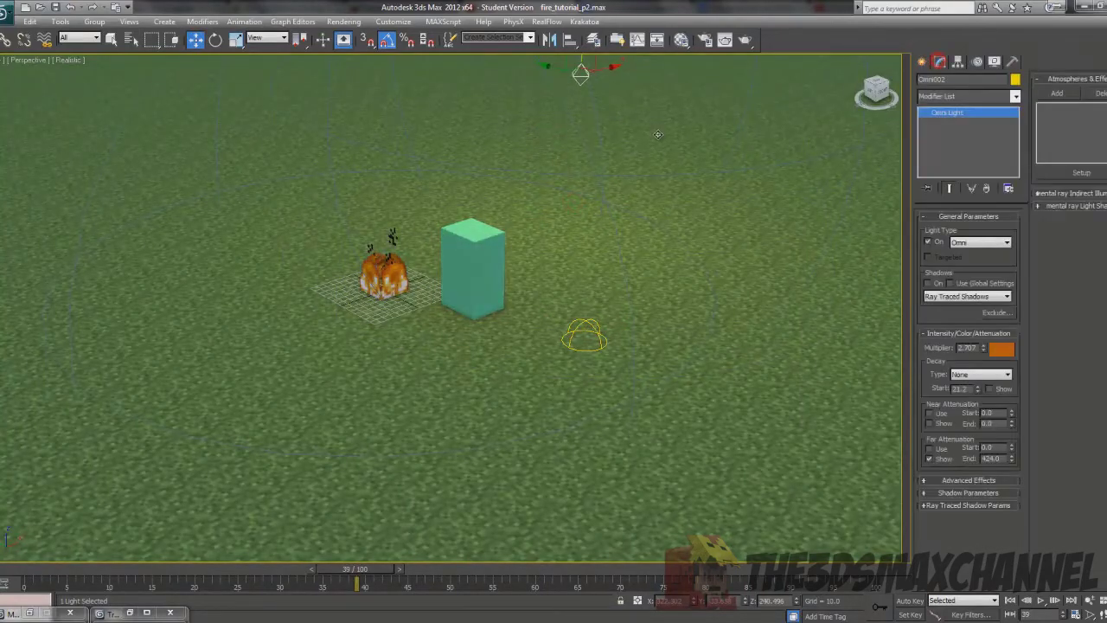
scroll(657, 134, down, 3)
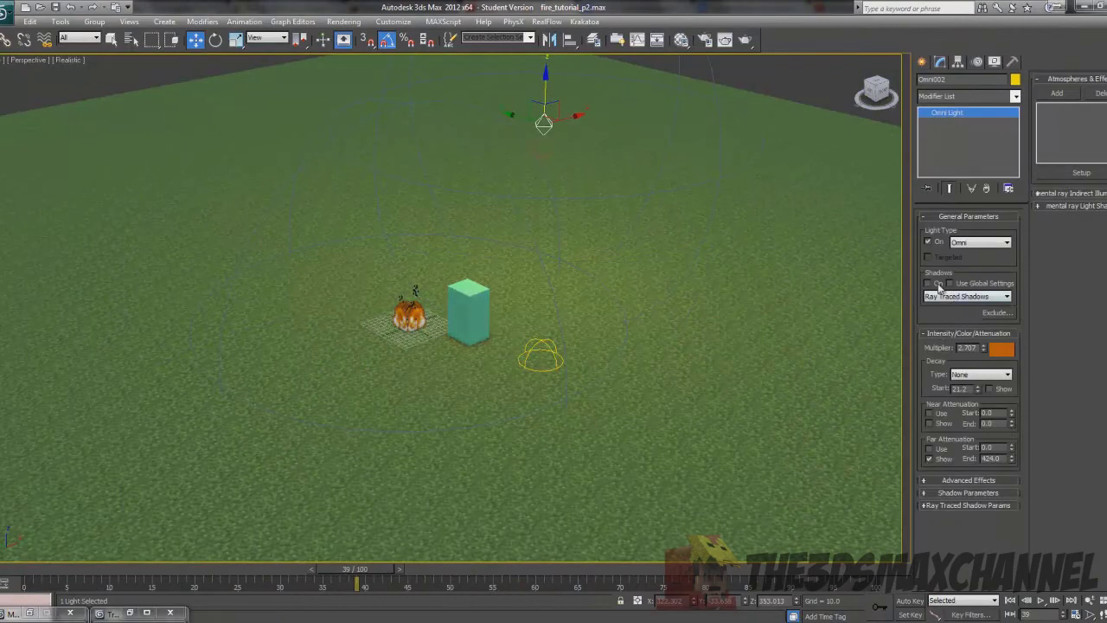
scroll(662, 251, up, 2)
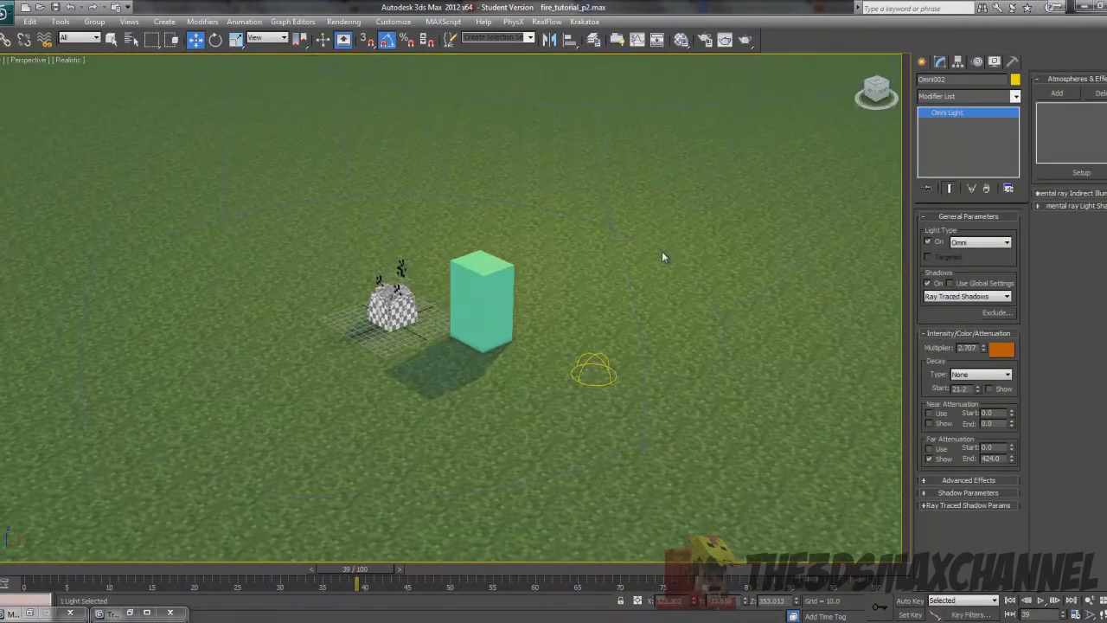
- Render the current frame to check the shadows cast by the raised Omni light, and close the render
click(343, 22)
click(345, 36)
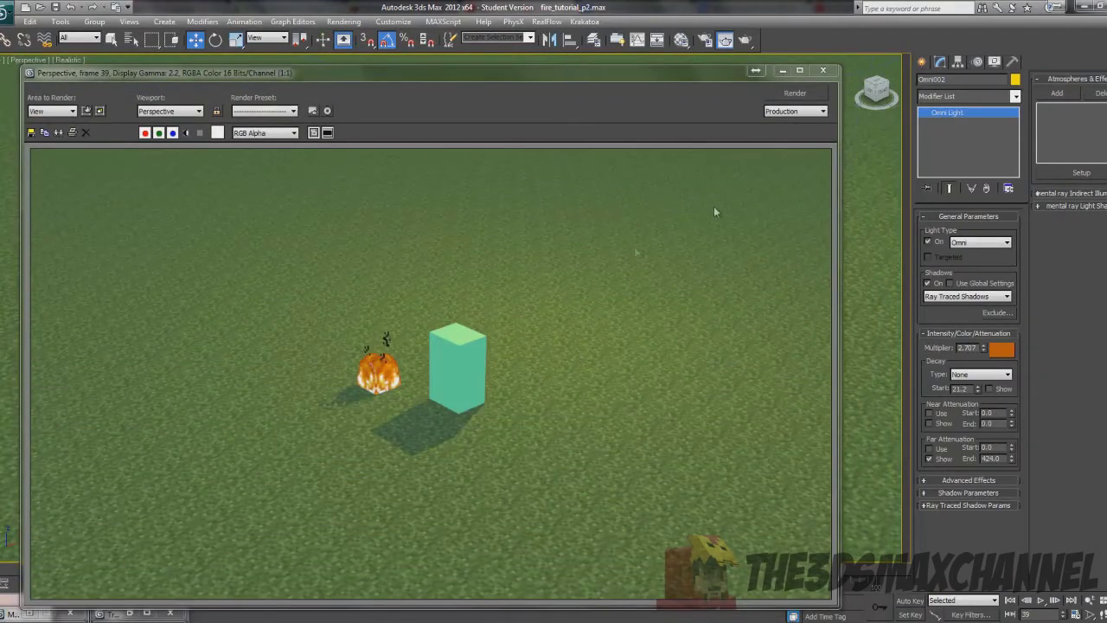
click(423, 358)
scroll(439, 370, up, 1)
scroll(419, 415, down, 1)
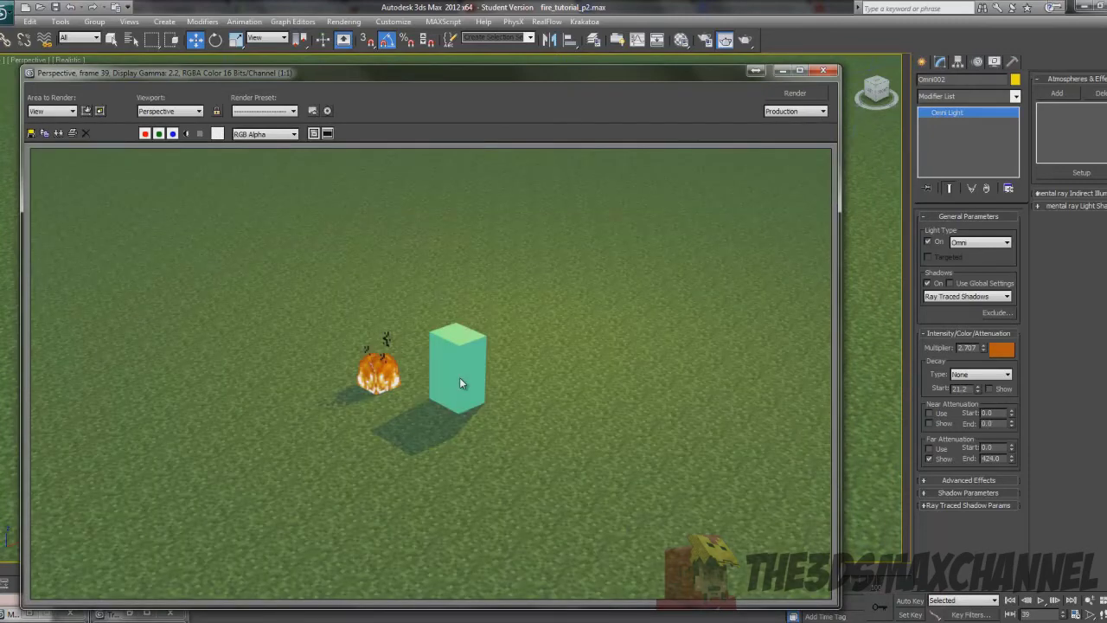
click(826, 70)
- Set the Skylight's multiplier to 0.4, leaving its sky color unchanged
click(591, 372)
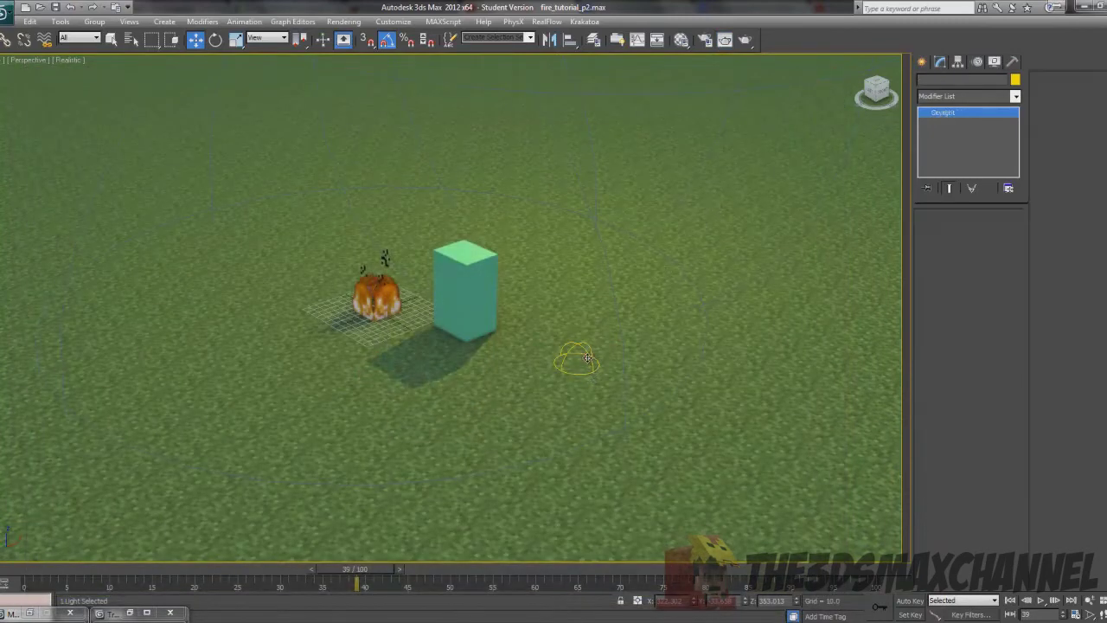
click(989, 265)
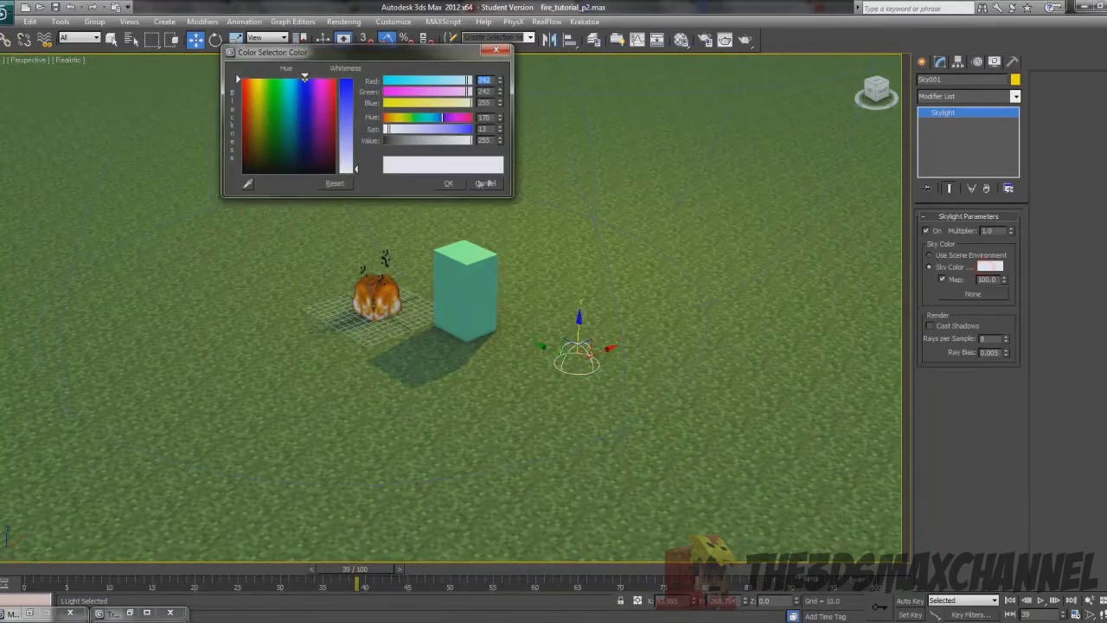
click(476, 184)
drag(1010, 232, 1007, 271)
- Render the current frame with the dimmed Skylight, and close the render
click(333, 23)
click(349, 37)
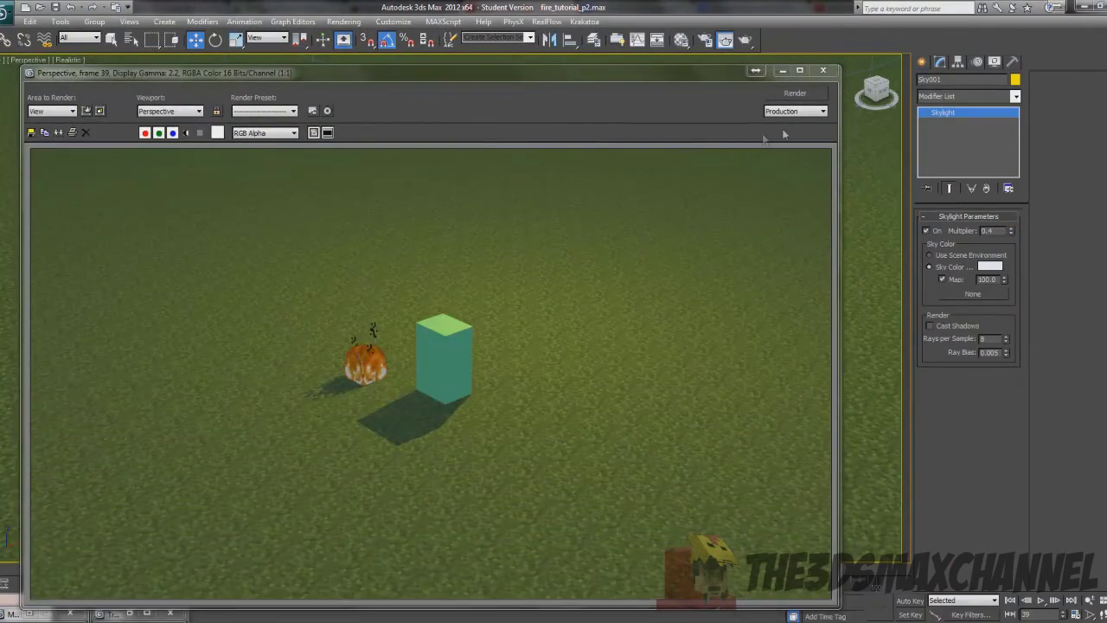
click(823, 71)
- Examine the raised Omni light and the Skylight, their settings, and how they light the box and fire
scroll(667, 267, down, 3)
middle_drag(667, 267, 613, 280)
click(492, 212)
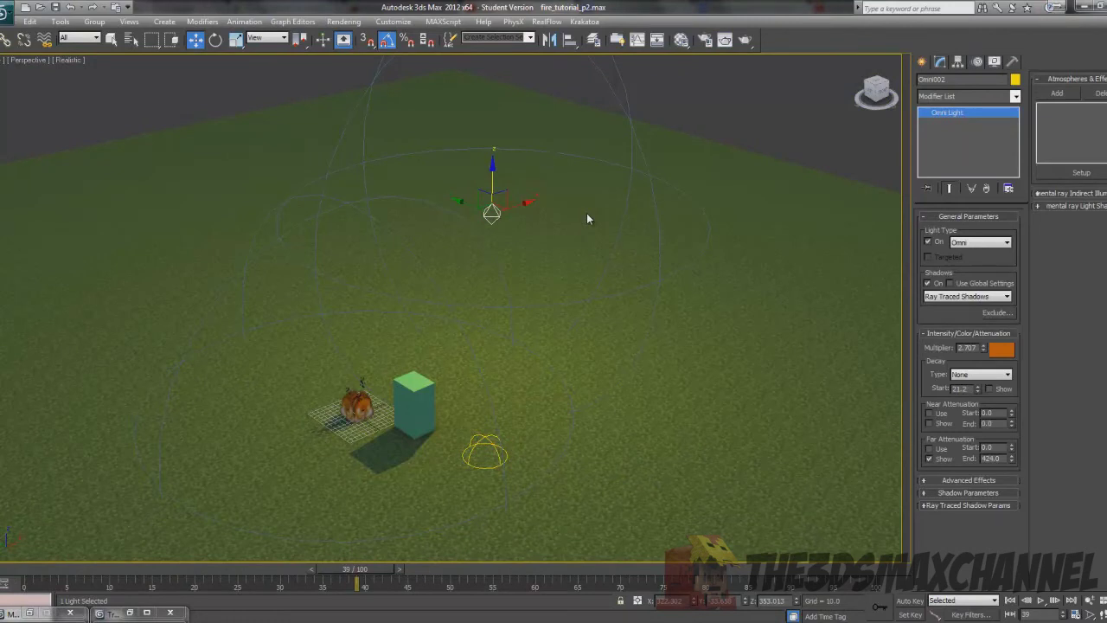
click(974, 242)
click(974, 242)
middle_drag(629, 245, 664, 204)
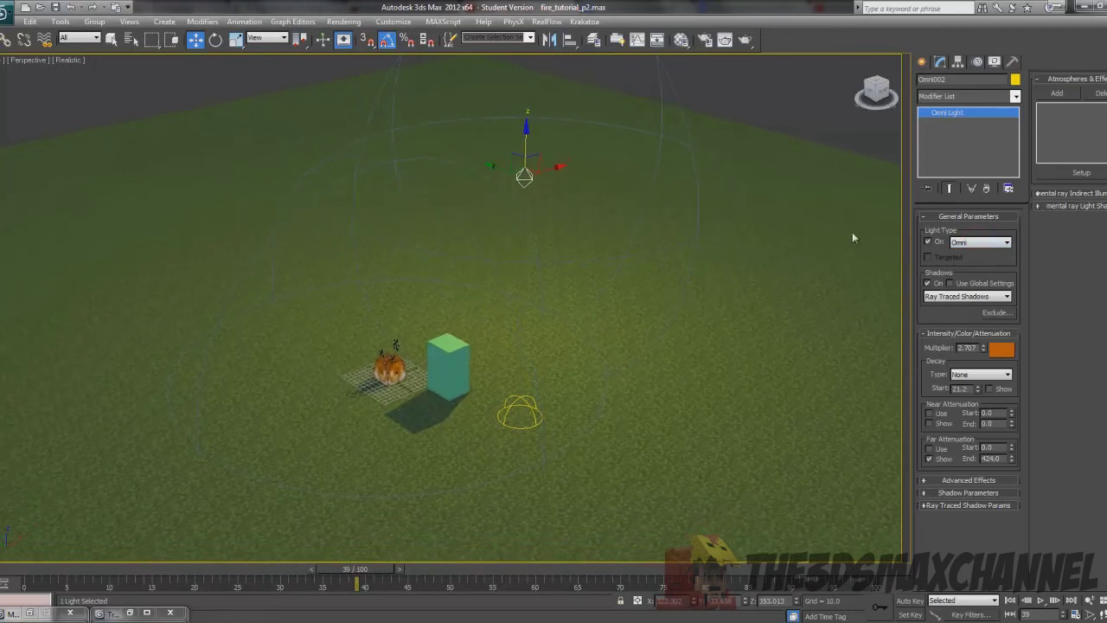
middle_drag(619, 313, 654, 244)
scroll(654, 243, up, 3)
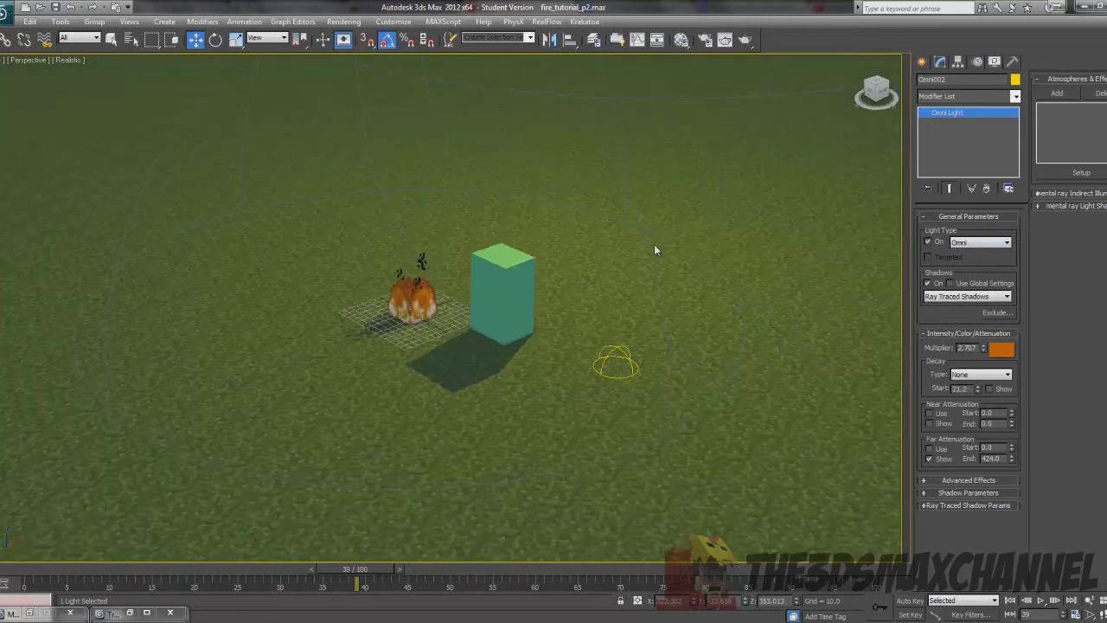
click(610, 362)
scroll(562, 260, down, 3)
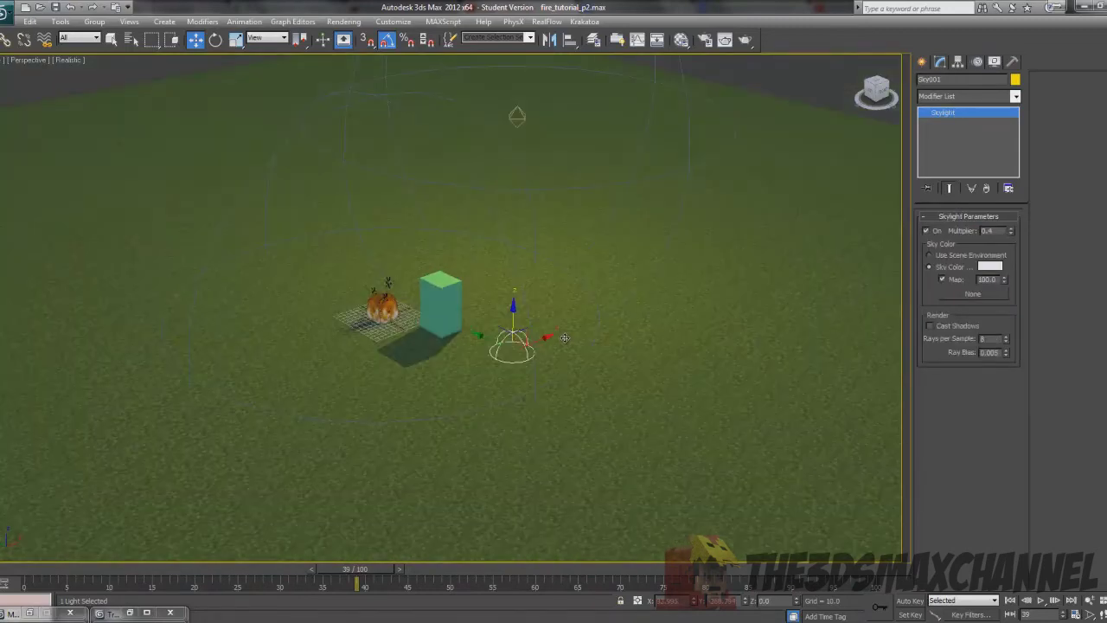
click(512, 116)
middle_drag(739, 279, 751, 333)
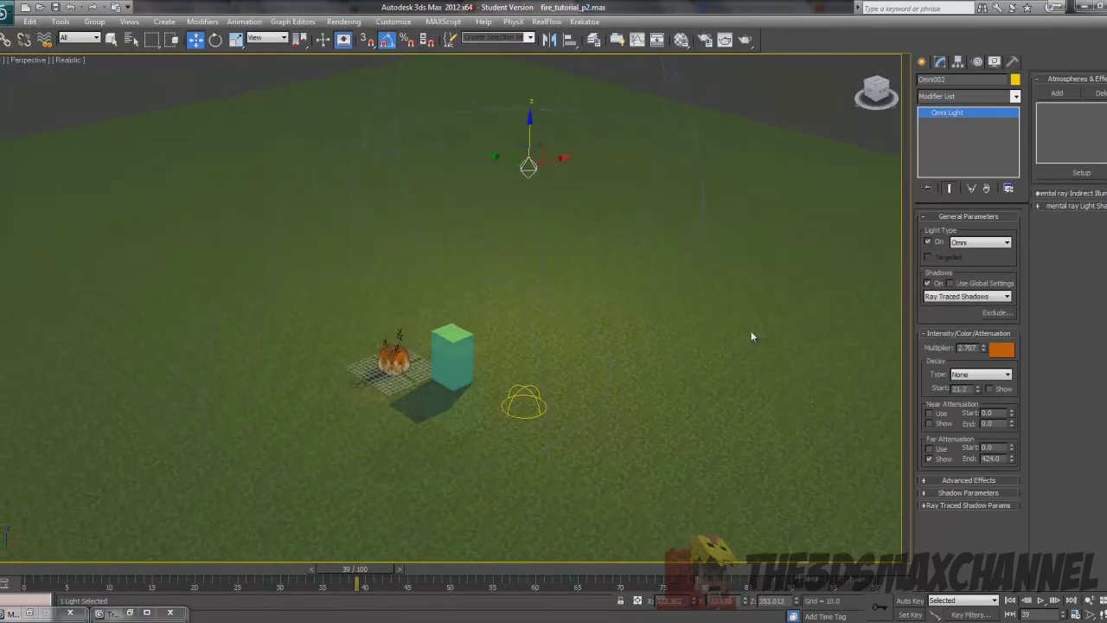
- Align the raised Omni light to the box and position it inside the box at about 86 on the Z axis
scroll(751, 332, up, 3)
drag(557, 80, 452, 343)
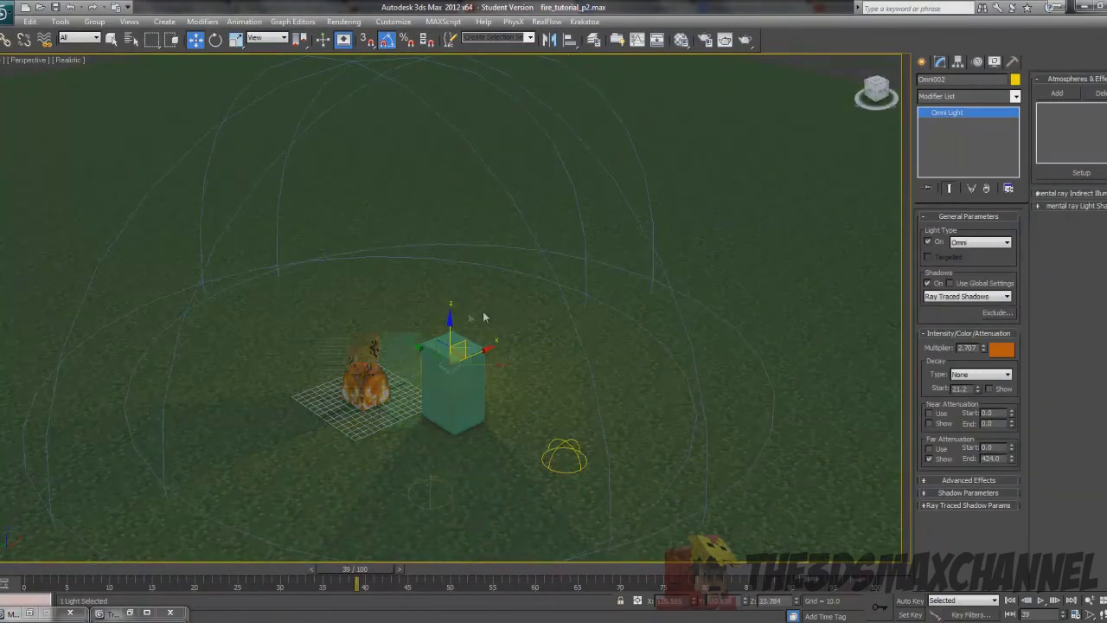
alt+middle_drag(485, 317, 443, 270)
scroll(443, 271, up, 4)
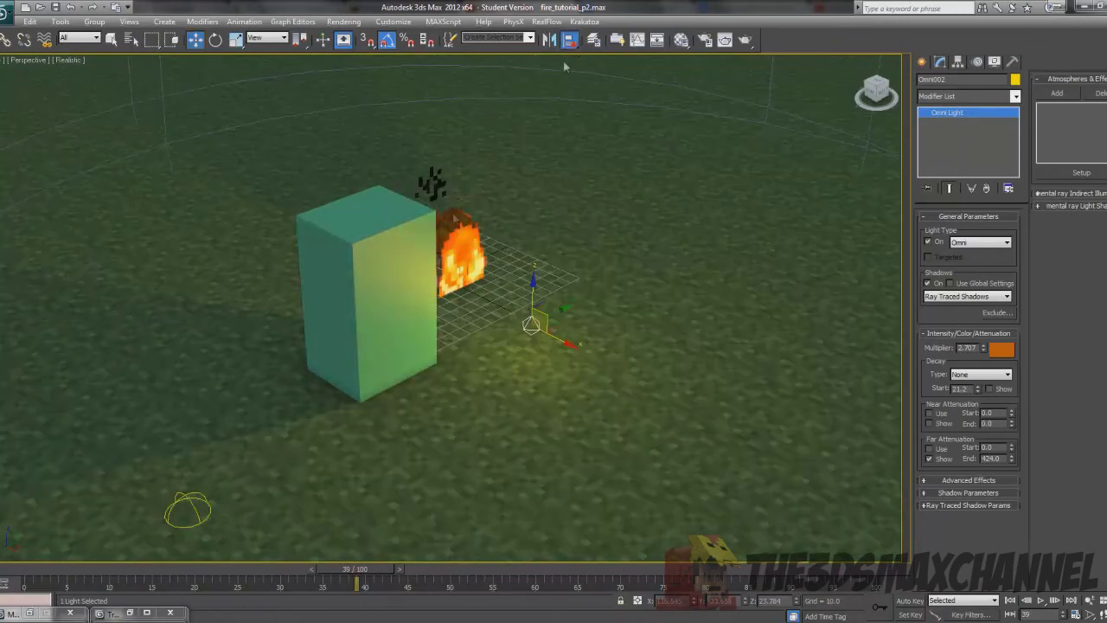
click(364, 298)
key(Return)
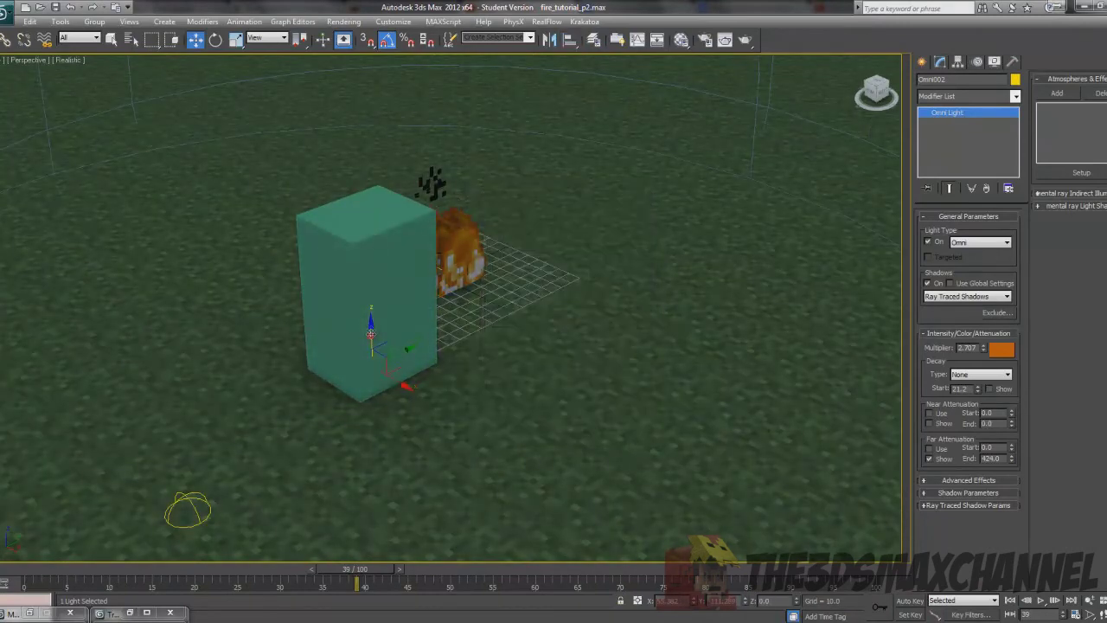
drag(370, 334, 365, 209)
middle_drag(366, 211, 404, 250)
scroll(404, 250, down, 3)
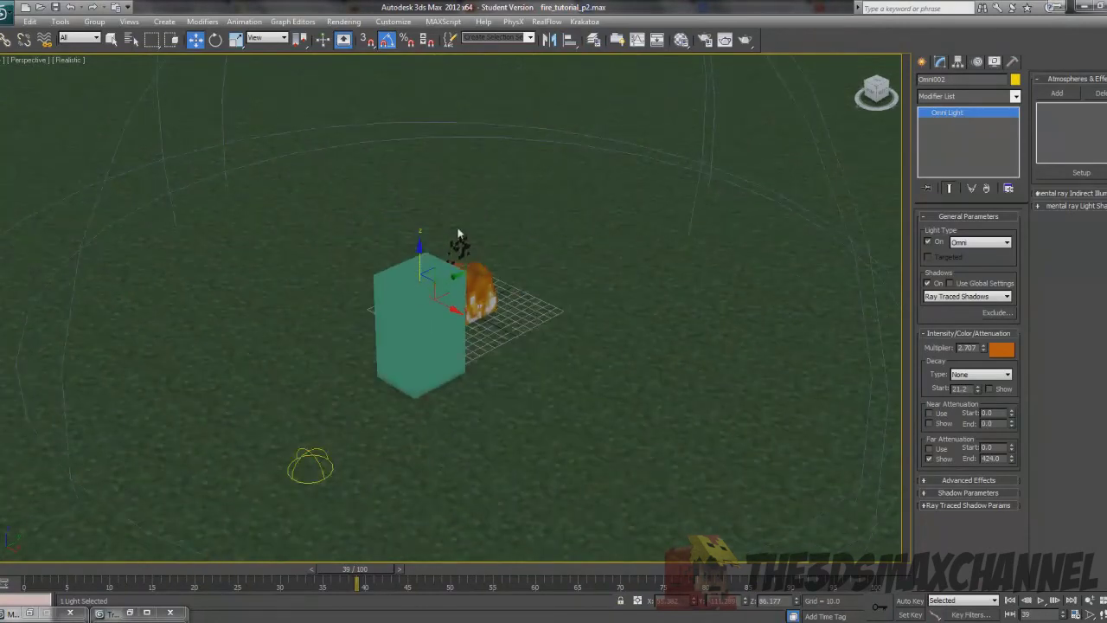
- Render the current frame with the Omni light inside the box, and close the render
click(343, 20)
click(354, 34)
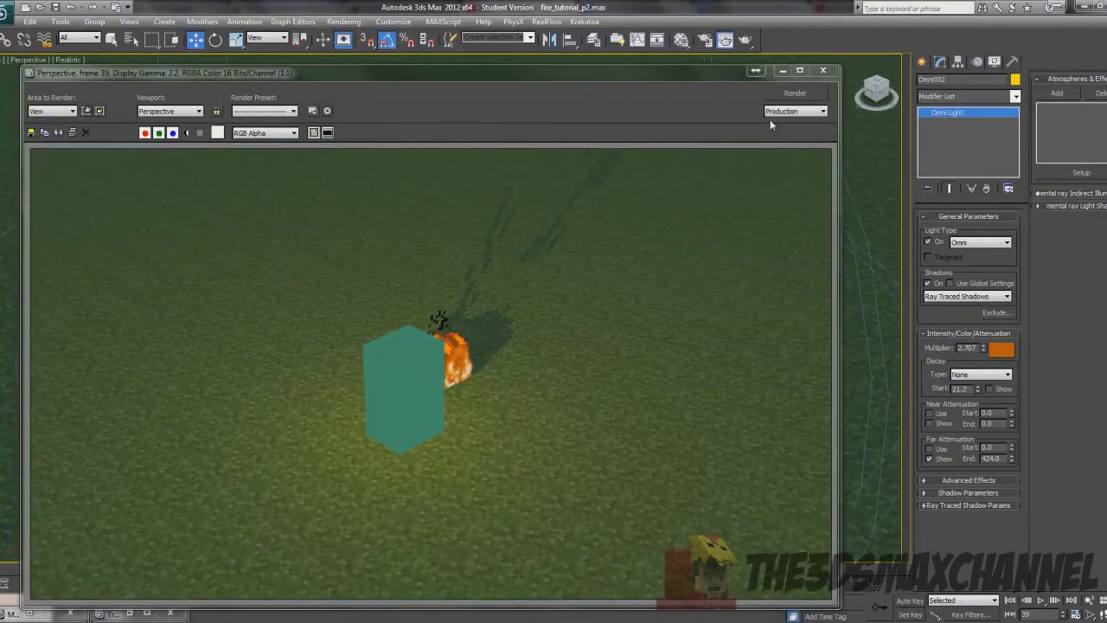
click(821, 71)
click(819, 75)
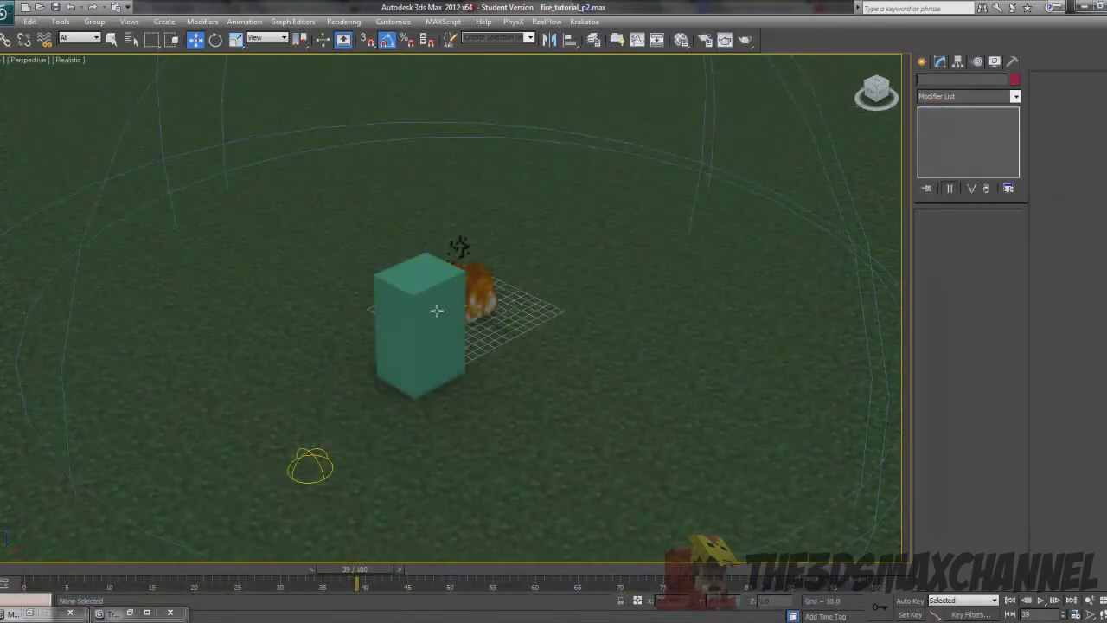
- Exclude Box001 from both illumination and shadow casting of the Omni light inside it
key(F3)
scroll(424, 316, up, 2)
click(404, 277)
key(F3)
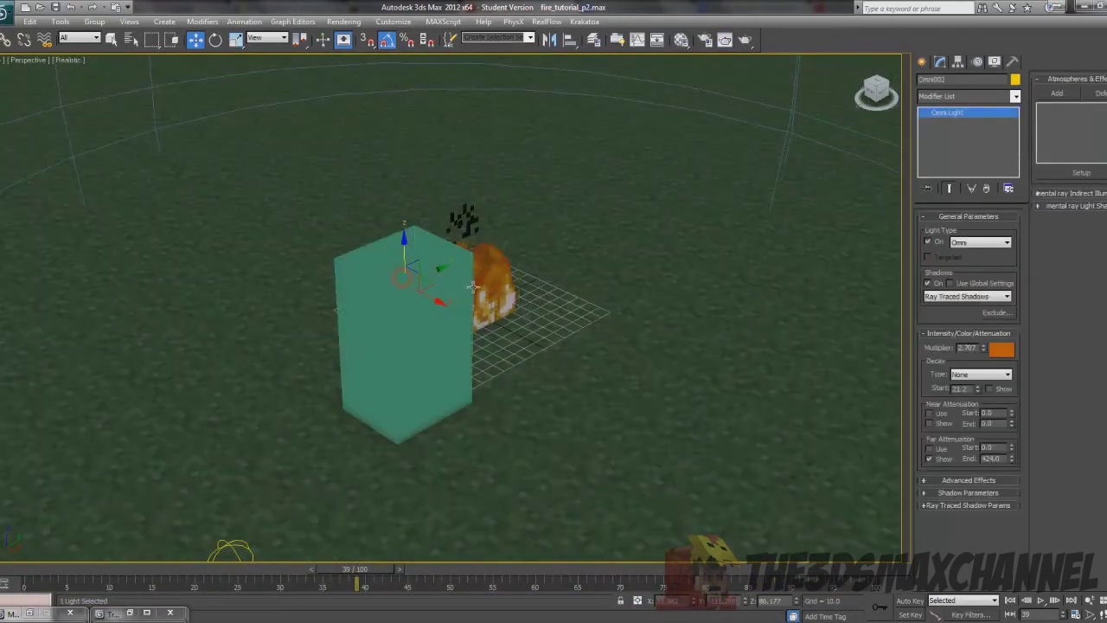
scroll(489, 281, down, 2)
click(996, 313)
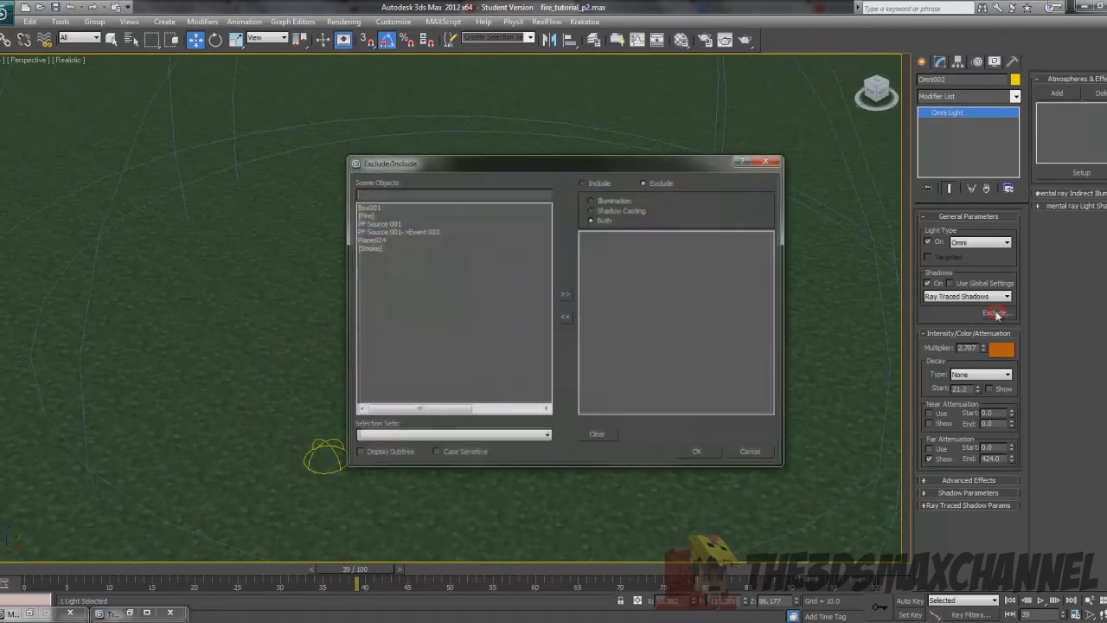
drag(547, 171, 711, 173)
click(531, 207)
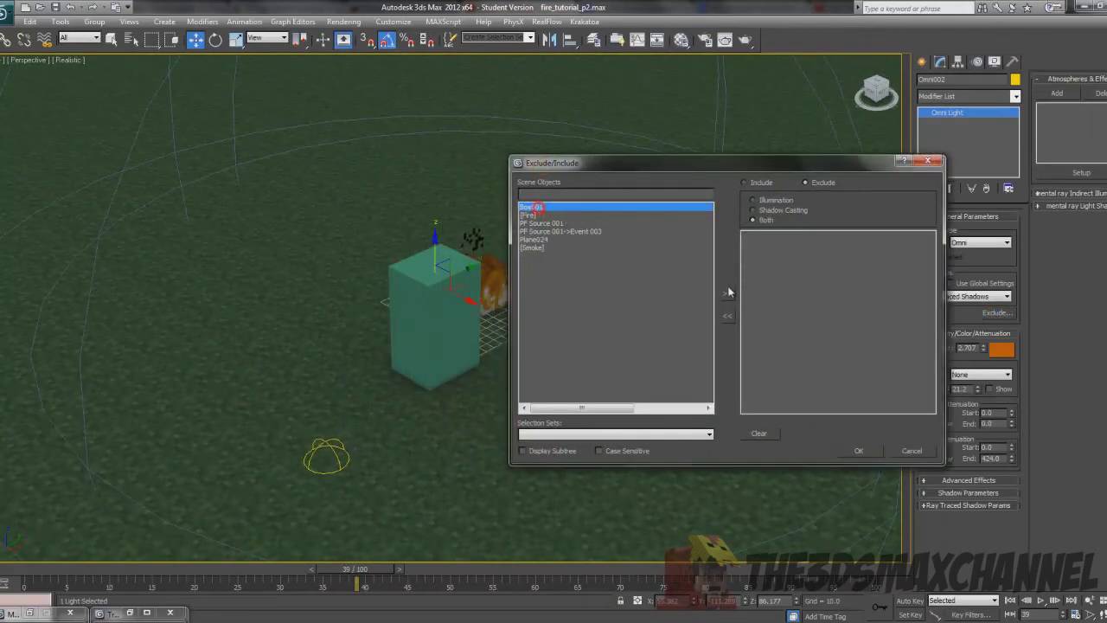
click(728, 293)
click(857, 450)
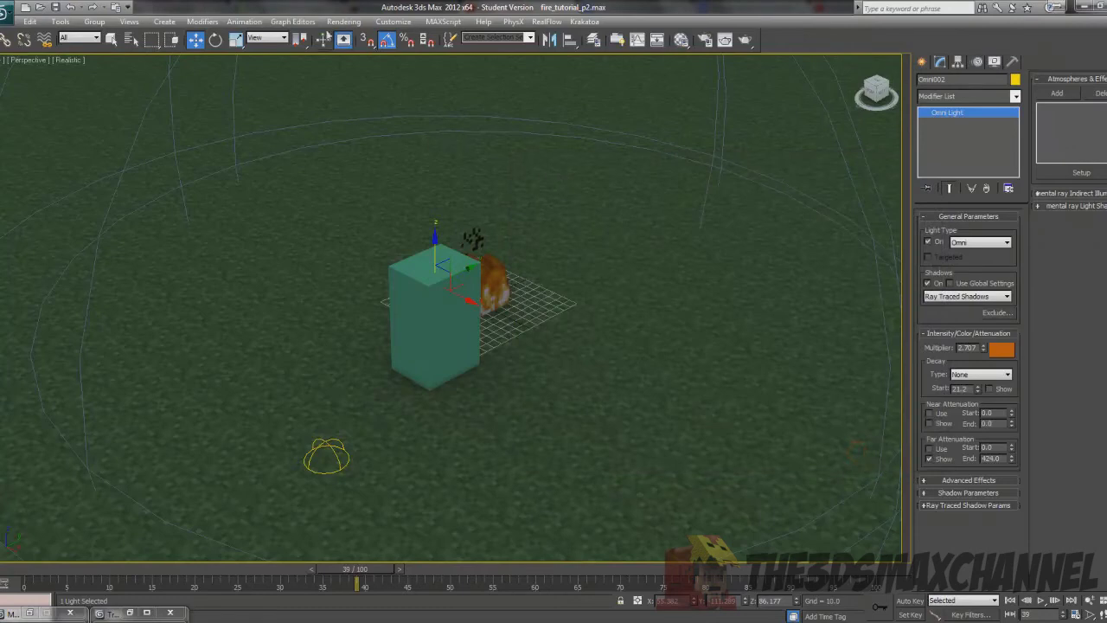
- Render the current frame with Box001 excluded from the Omni light, and close the render
click(344, 21)
click(354, 37)
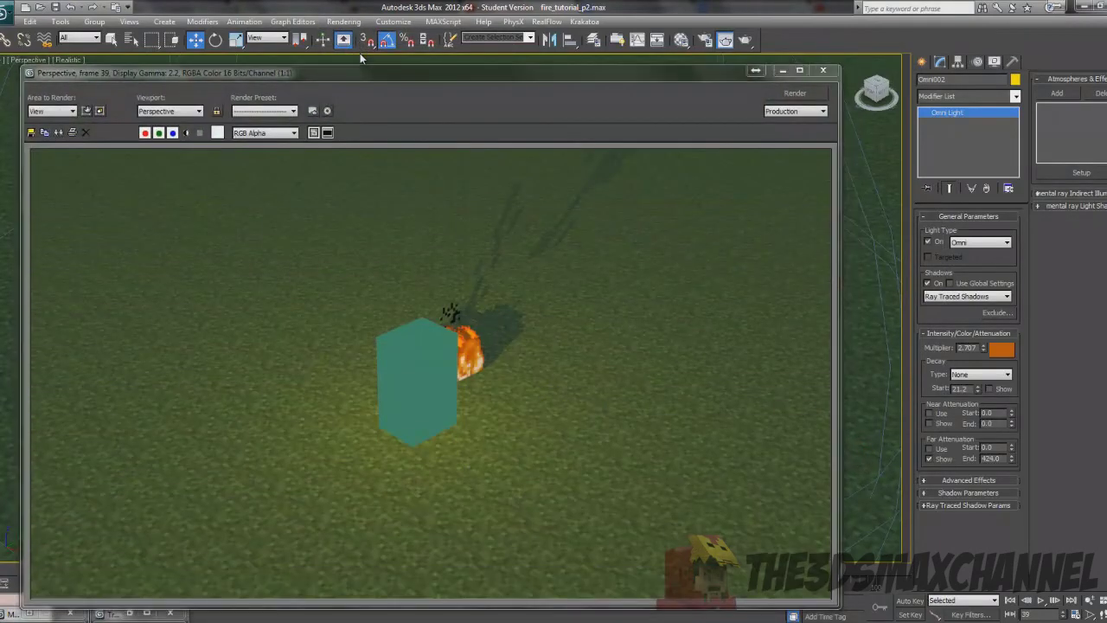
click(822, 72)
- Examine the box, the enclosed Omni light and the fire from lower angles and different distances
alt+middle_drag(574, 279, 617, 338)
scroll(618, 338, up, 3)
scroll(559, 294, up, 2)
alt+middle_drag(582, 302, 541, 262)
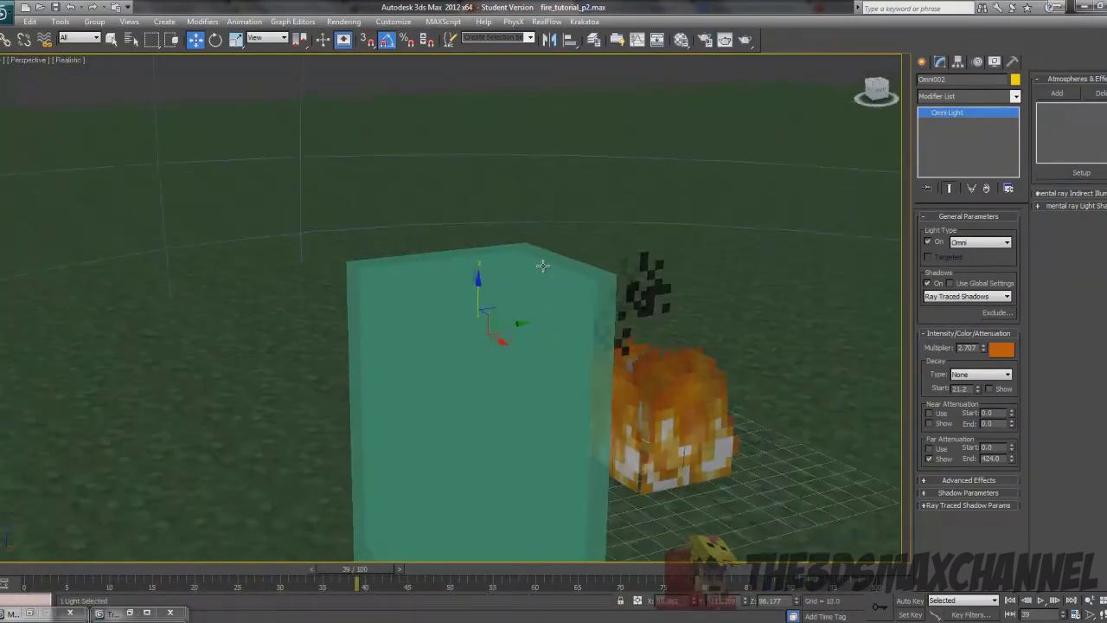
scroll(541, 262, down, 6)
scroll(744, 300, up, 3)
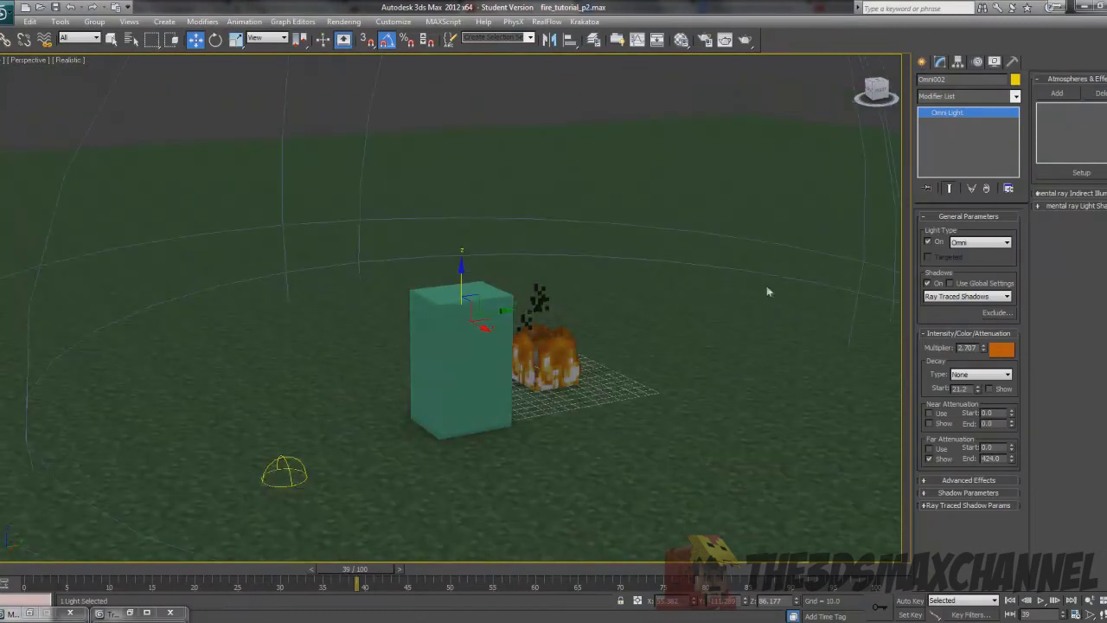
scroll(632, 265, up, 2)
scroll(598, 316, down, 4)
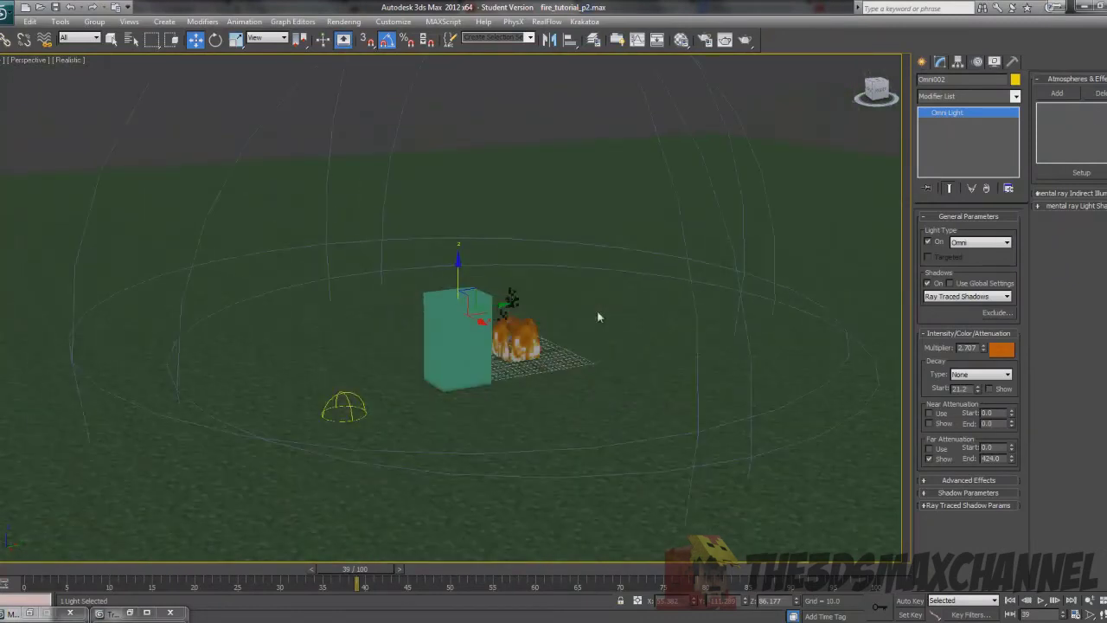
- Examine the box and its enclosed Omni light from near and far, checking them briefly in wireframe display
alt+middle_drag(597, 313, 586, 291)
scroll(580, 311, up, 4)
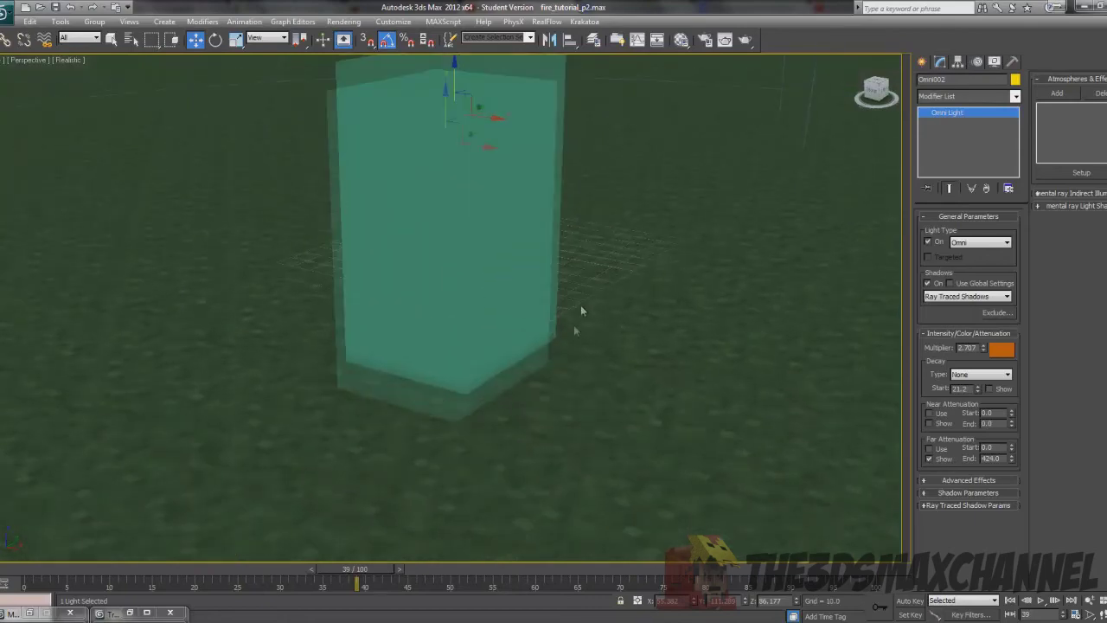
scroll(558, 396, down, 3)
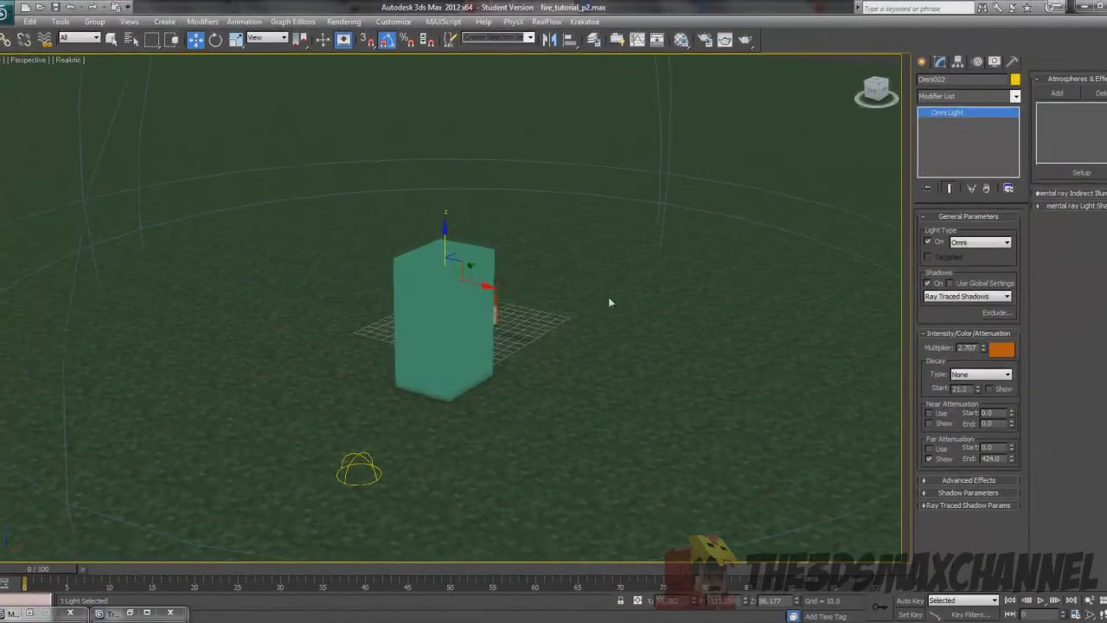
scroll(609, 302, up, 5)
middle_drag(608, 302, 587, 235)
scroll(628, 265, down, 5)
key(F3)
scroll(625, 269, up, 4)
key(F3)
scroll(568, 284, down, 5)
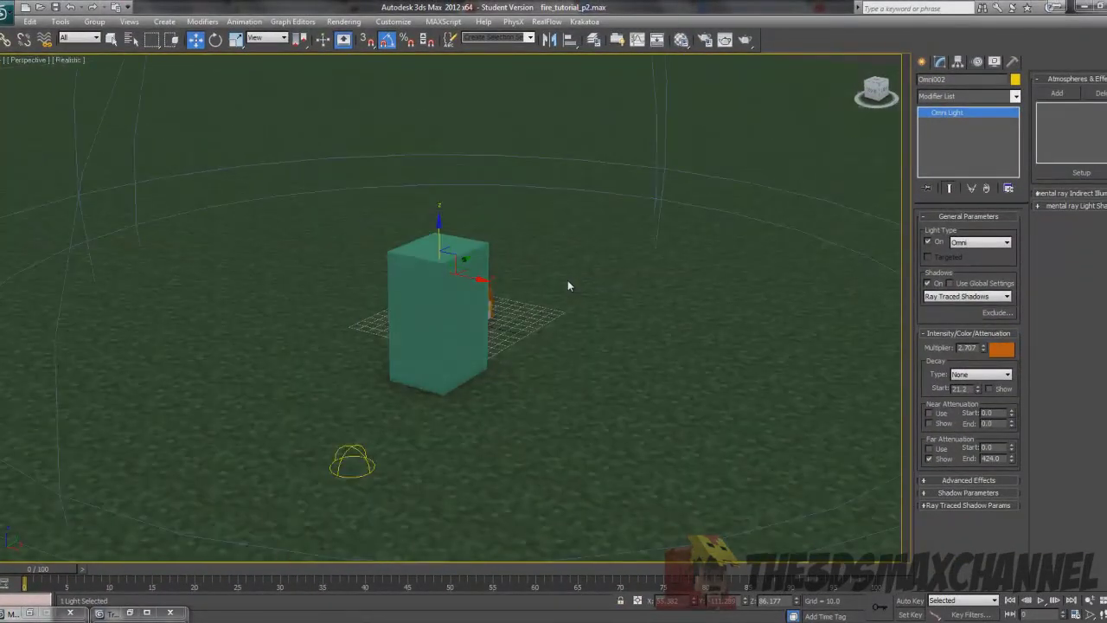
scroll(567, 281, down, 5)
scroll(771, 338, up, 2)
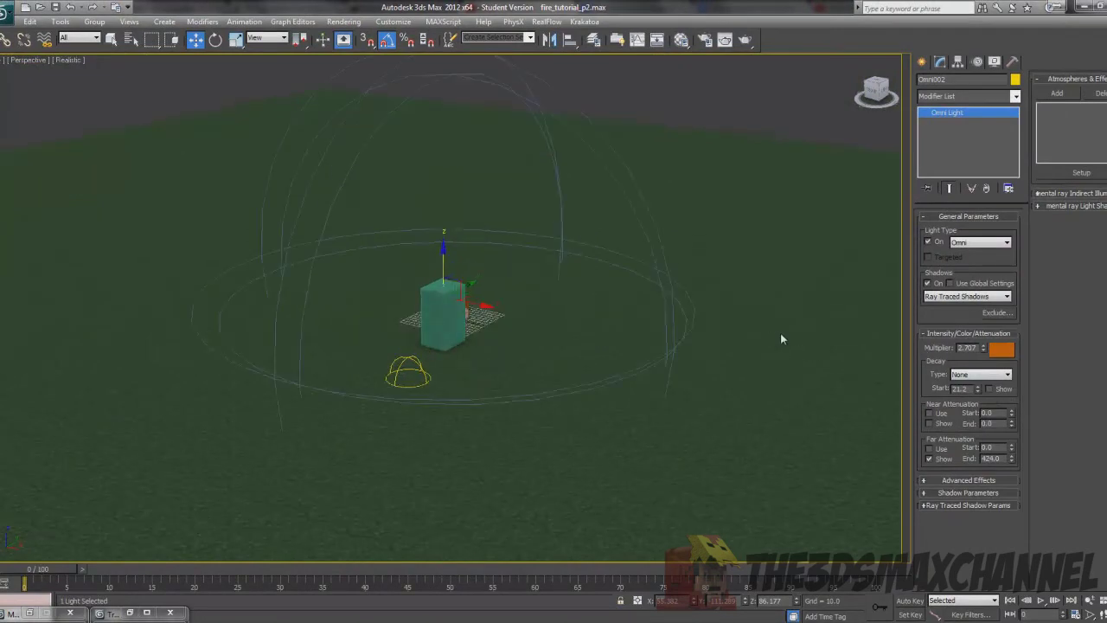
- Expand the Advanced Effects settings of the Omni light inside the box
click(958, 482)
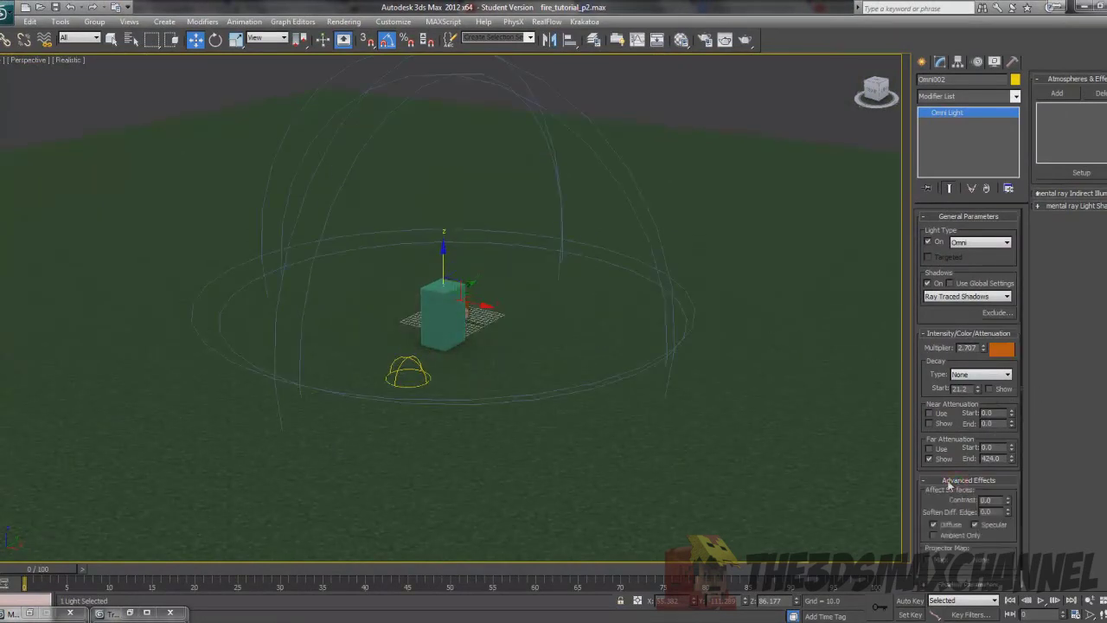
scroll(751, 370, up, 8)
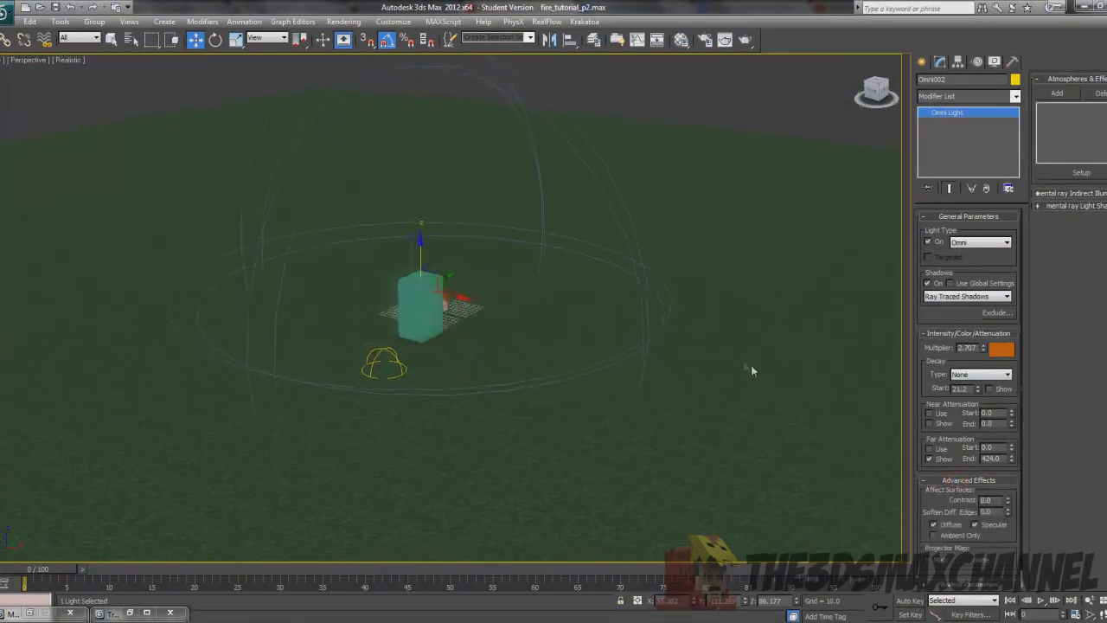
alt+middle_drag(506, 395, 381, 391)
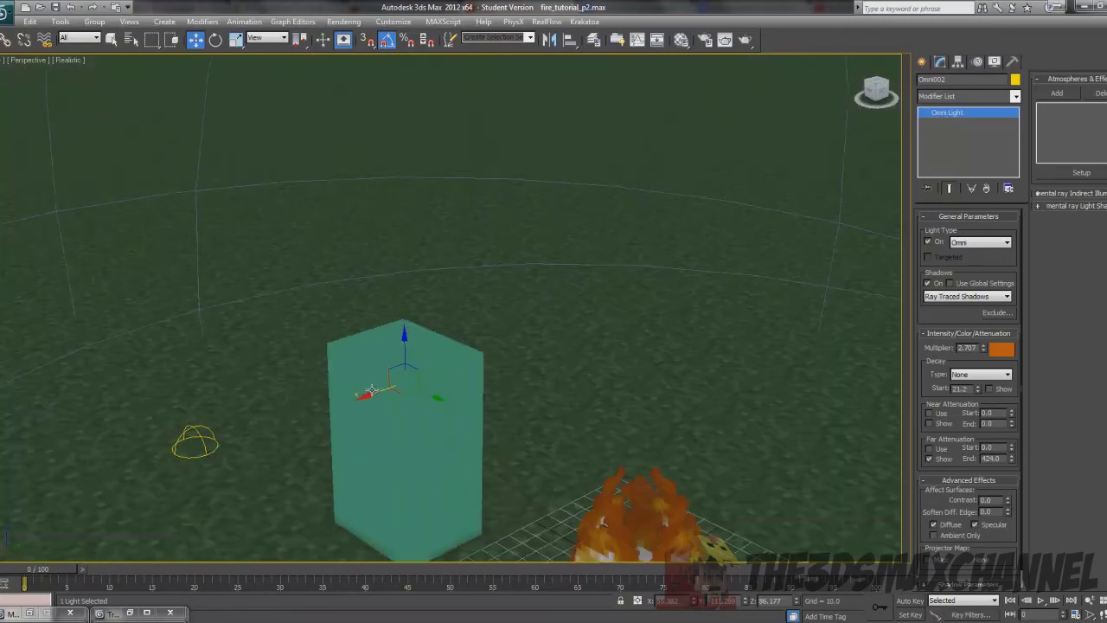
- Select the Fire group and inspect its geometry up close with edged faces temporarily shown
middle_drag(555, 429, 511, 267)
click(577, 368)
middle_drag(633, 365, 589, 309)
scroll(589, 309, up, 3)
key(F4)
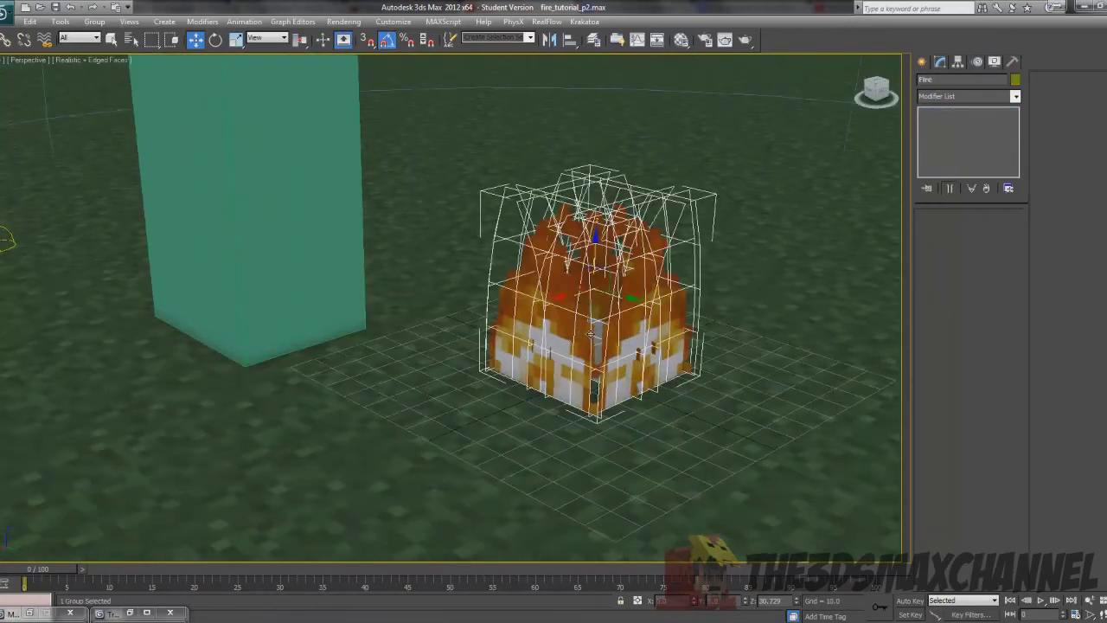
scroll(588, 349, down, 5)
key(F4)
- Scrub the fire animation forward and return to the start of the timeline
drag(76, 572, 257, 583)
key(w)
drag(7, 575, 9, 575)
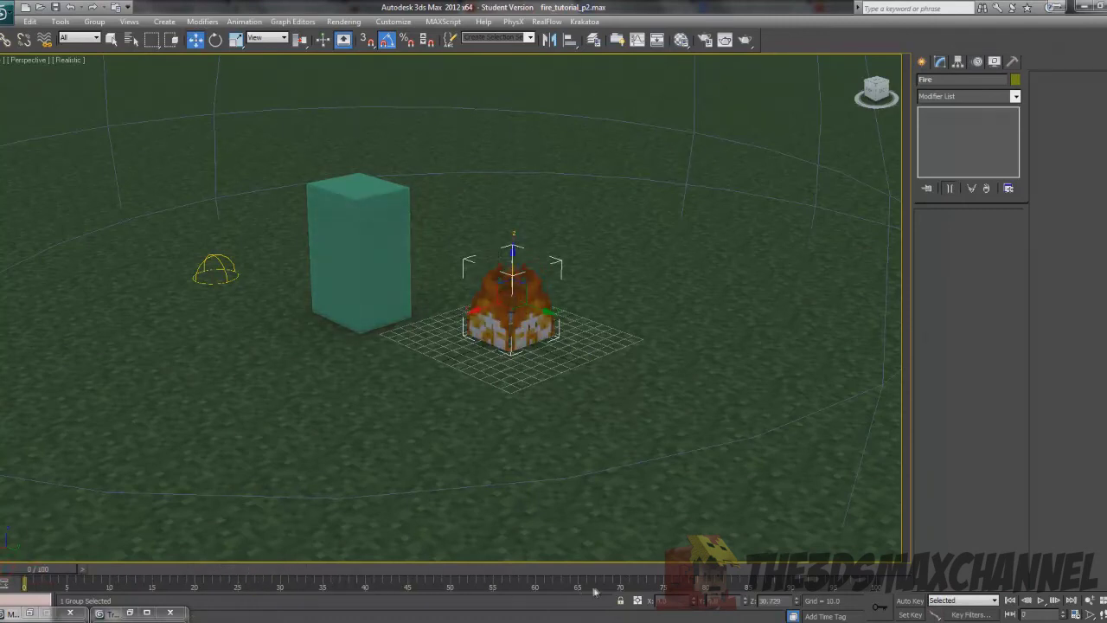
- Examine the Fire group and its placement beside the box from several sides and distances
middle_drag(450, 425, 444, 450)
scroll(476, 440, up, 1)
scroll(503, 428, down, 3)
scroll(506, 371, down, 3)
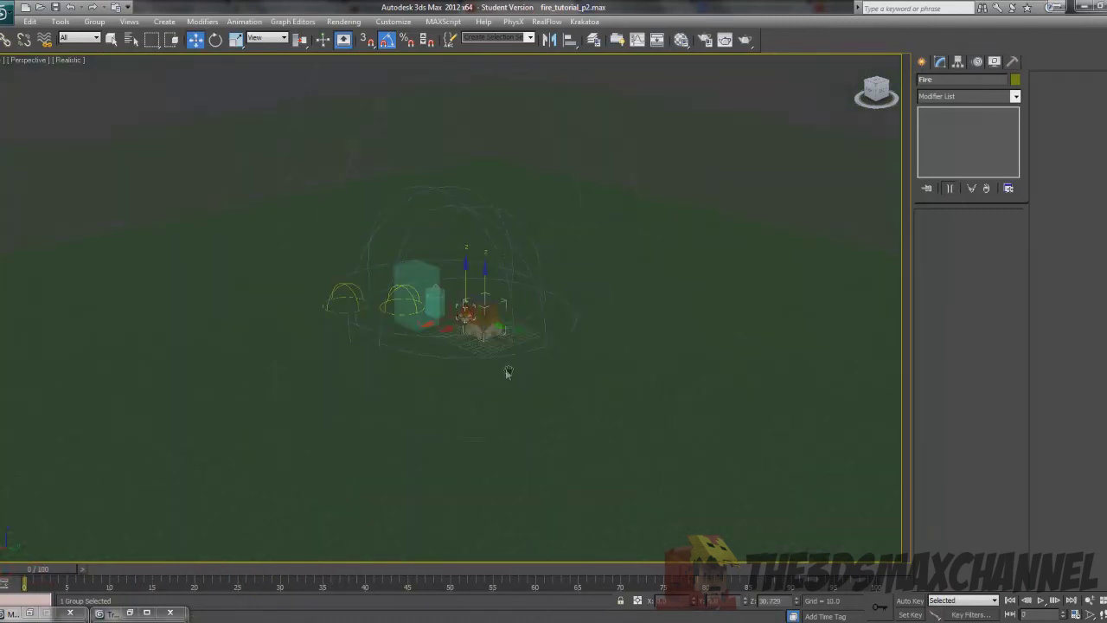
scroll(540, 376, up, 5)
middle_drag(576, 380, 435, 378)
middle_drag(192, 291, 250, 349)
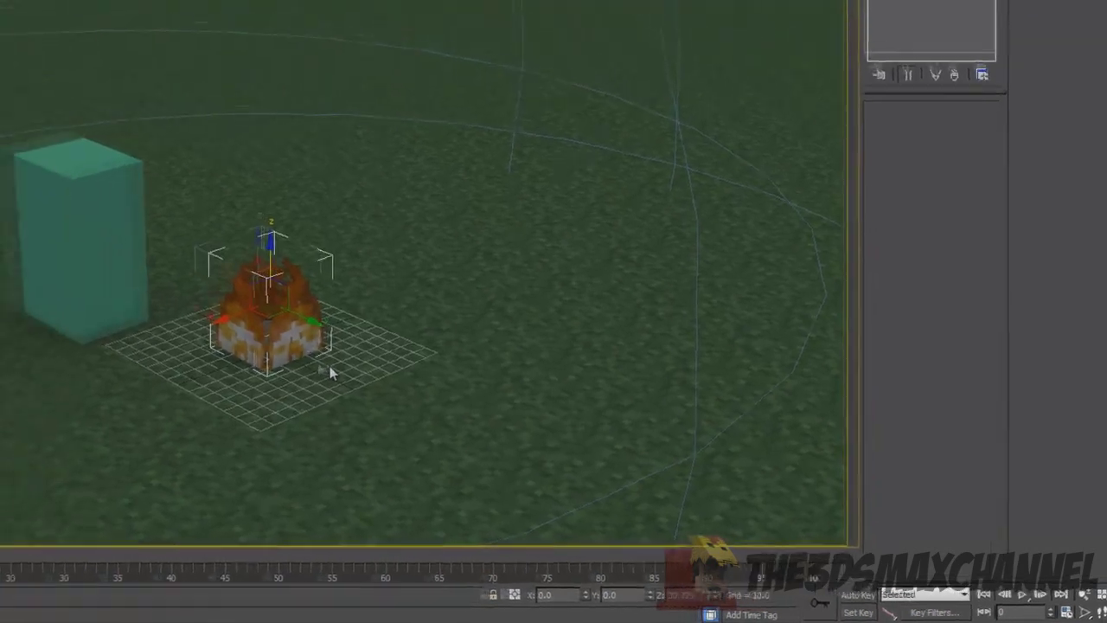
middle_drag(333, 340, 358, 304)
scroll(319, 264, up, 3)
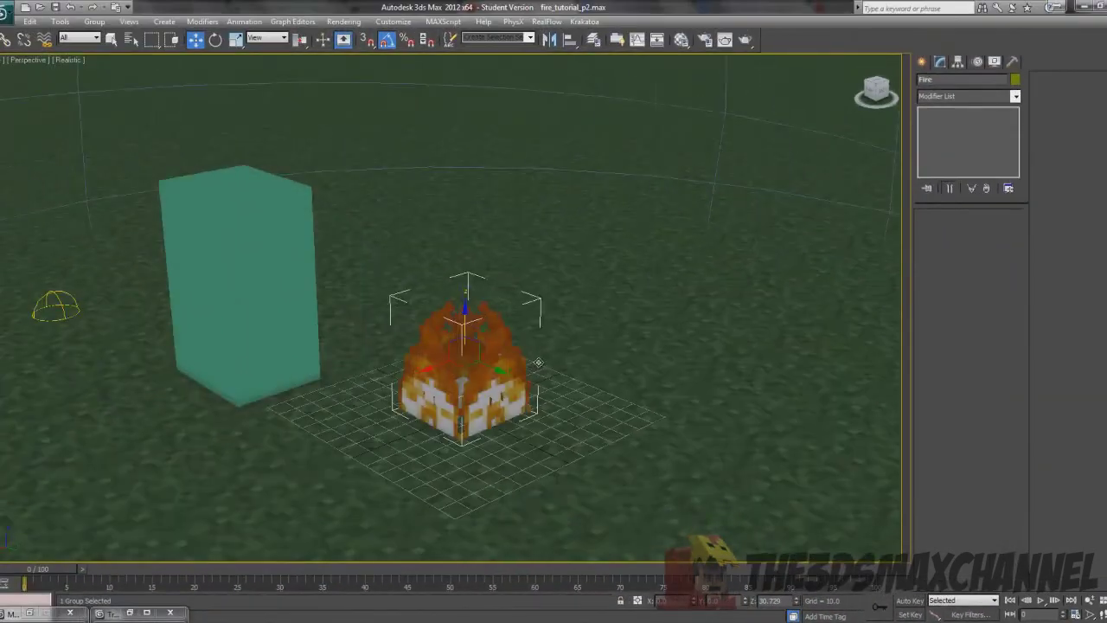
scroll(538, 363, up, 1)
middle_drag(495, 370, 477, 347)
scroll(476, 347, down, 2)
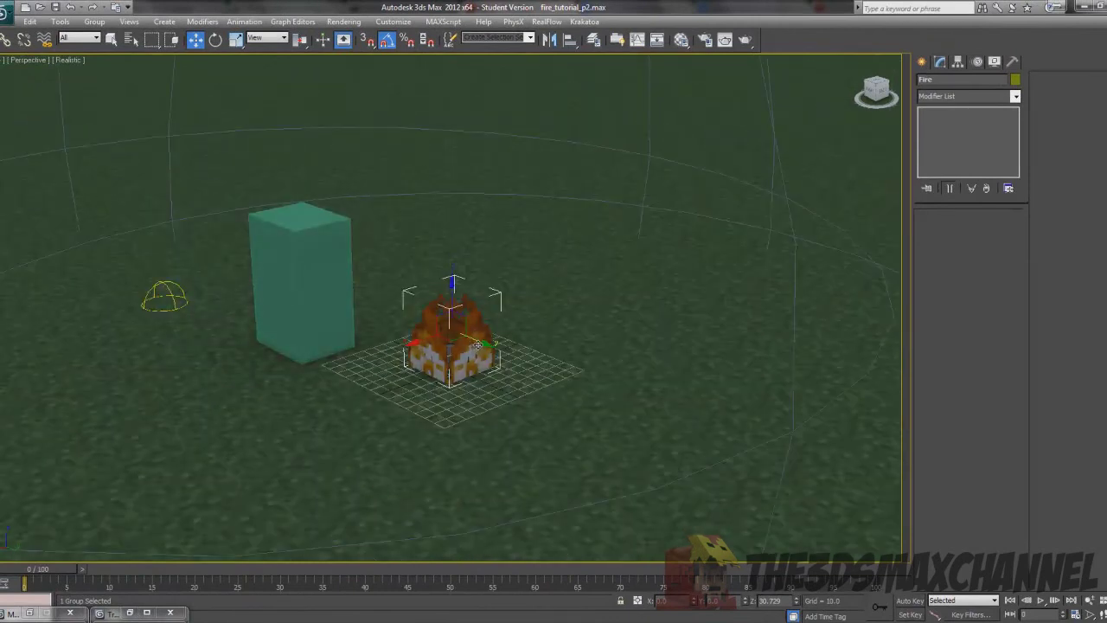
alt+middle_drag(464, 319, 309, 320)
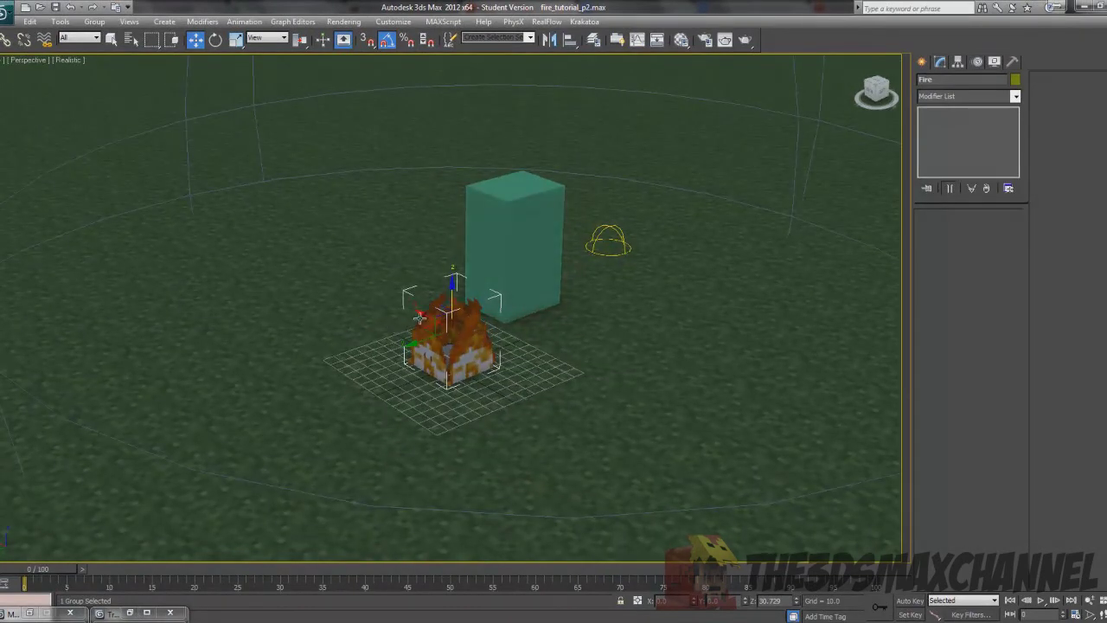
middle_drag(523, 238, 462, 276)
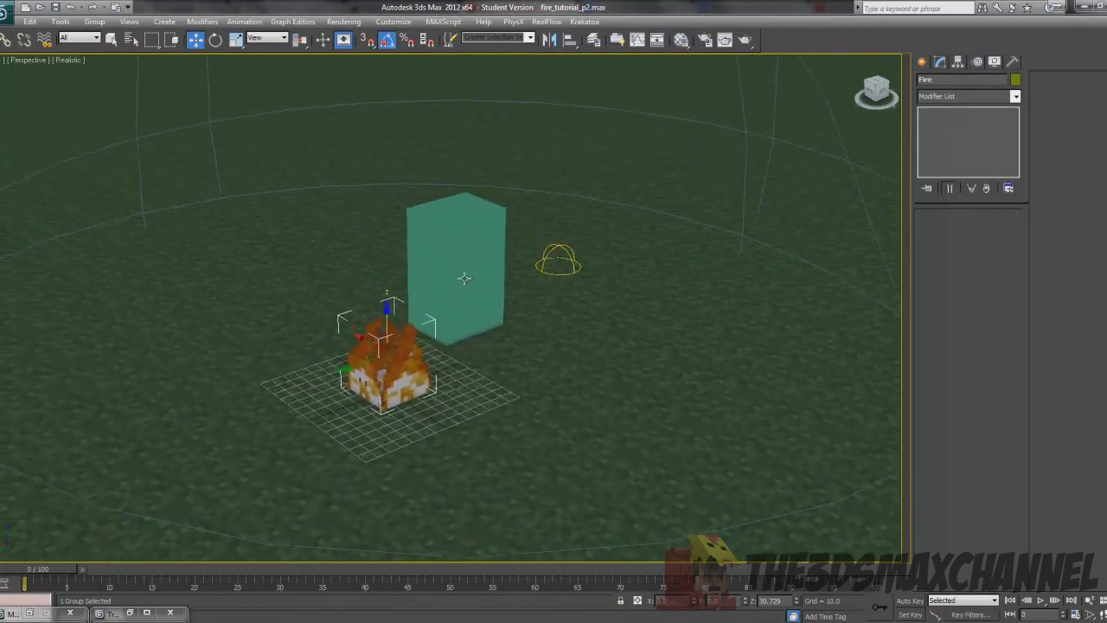
scroll(462, 277, up, 2)
- Select the Skylight and raise it straight up to a Z height of about 209
click(606, 245)
alt+middle_drag(617, 248, 456, 317)
scroll(556, 259, down, 5)
middle_drag(536, 289, 597, 365)
scroll(596, 365, up, 2)
scroll(621, 381, down, 6)
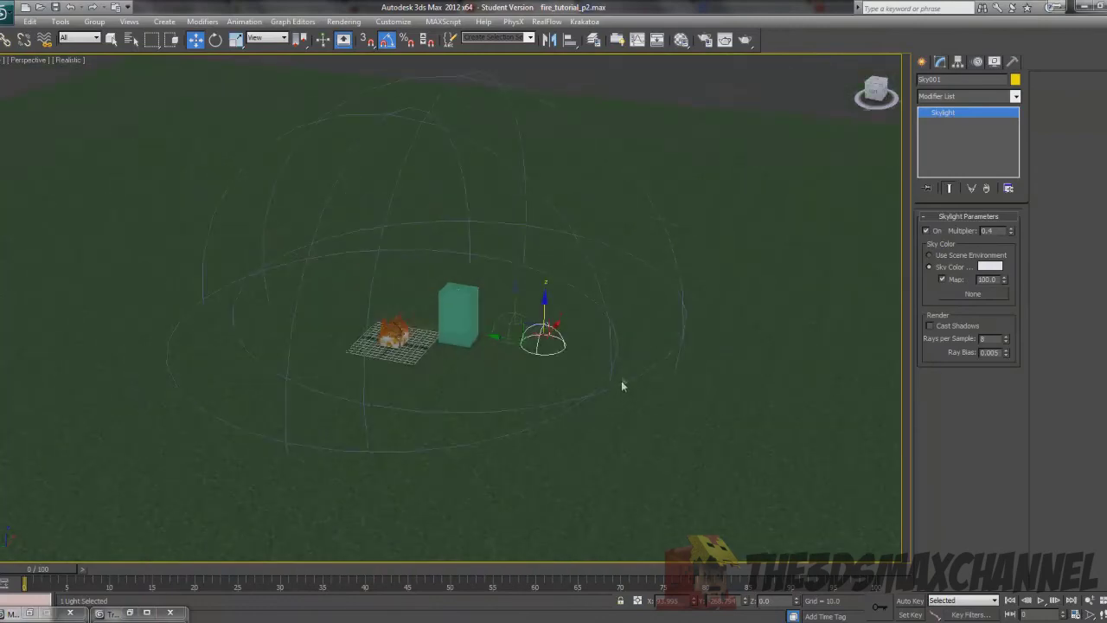
scroll(569, 338, up, 6)
middle_drag(572, 313, 595, 280)
scroll(581, 283, down, 2)
scroll(595, 279, up, 4)
scroll(586, 296, down, 4)
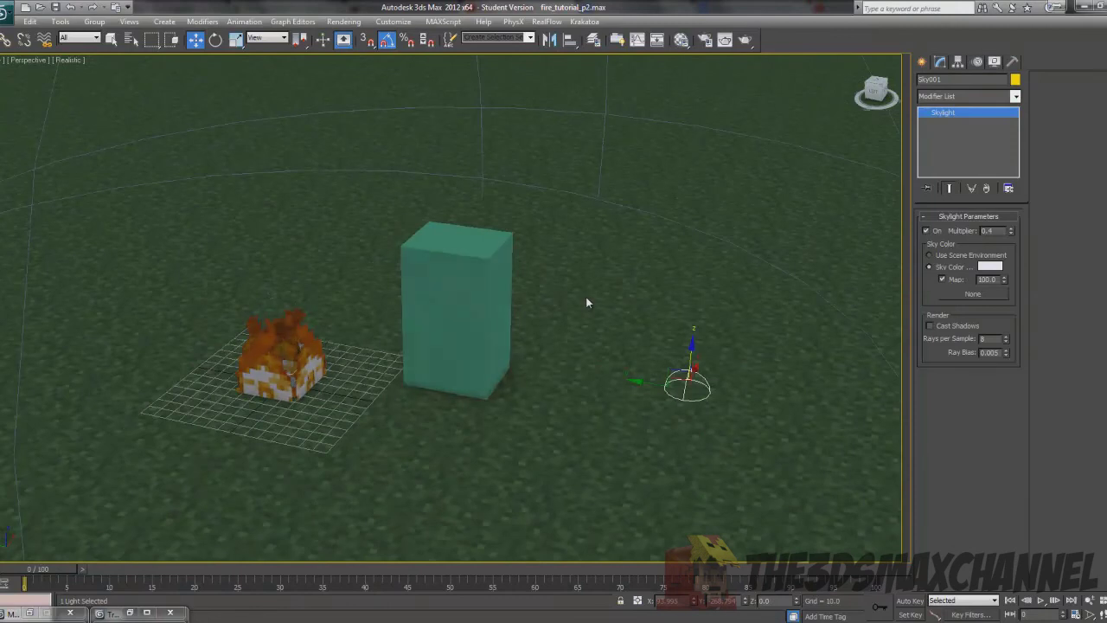
drag(627, 332, 615, 118)
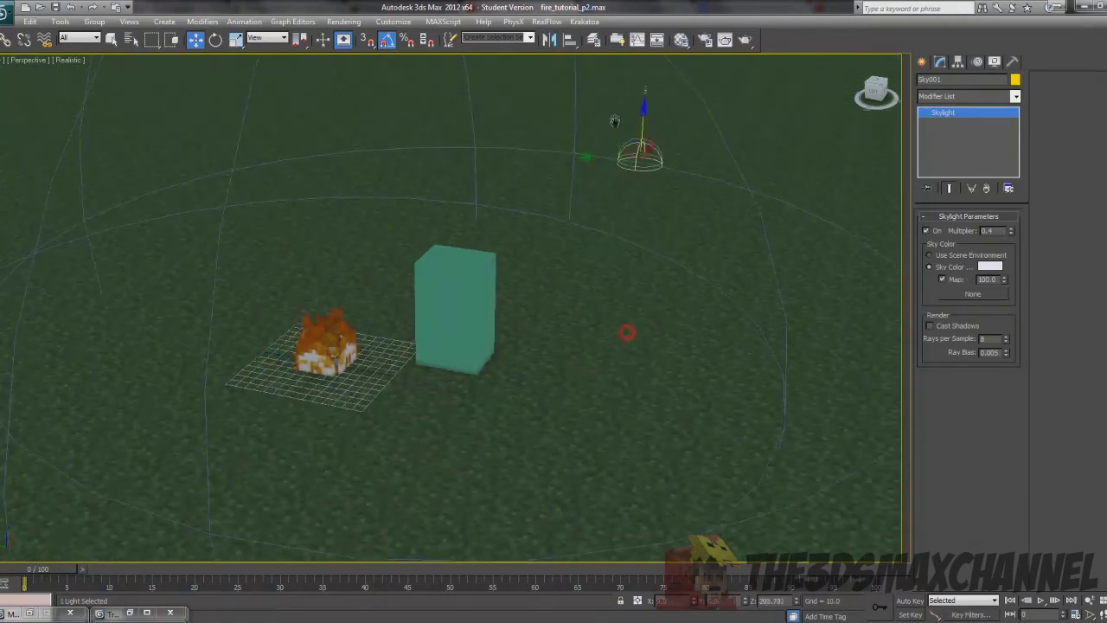
- Examine the raised Skylight's position above the box and fire from different distances
middle_drag(612, 202, 622, 260)
scroll(543, 270, down, 3)
scroll(637, 259, up, 5)
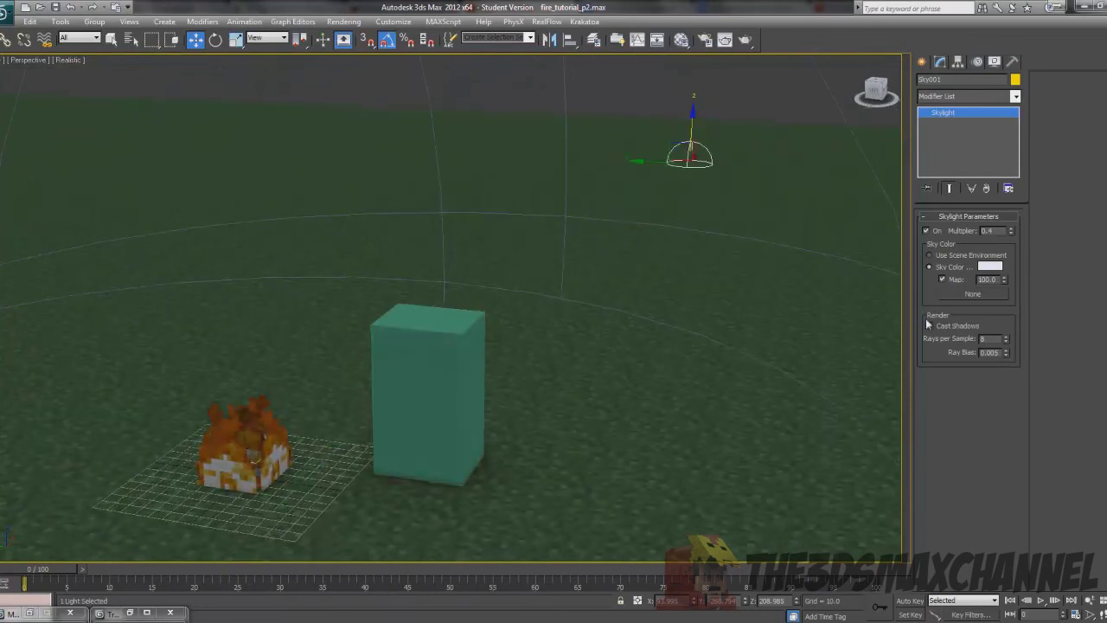
middle_drag(718, 363, 722, 353)
scroll(650, 347, down, 3)
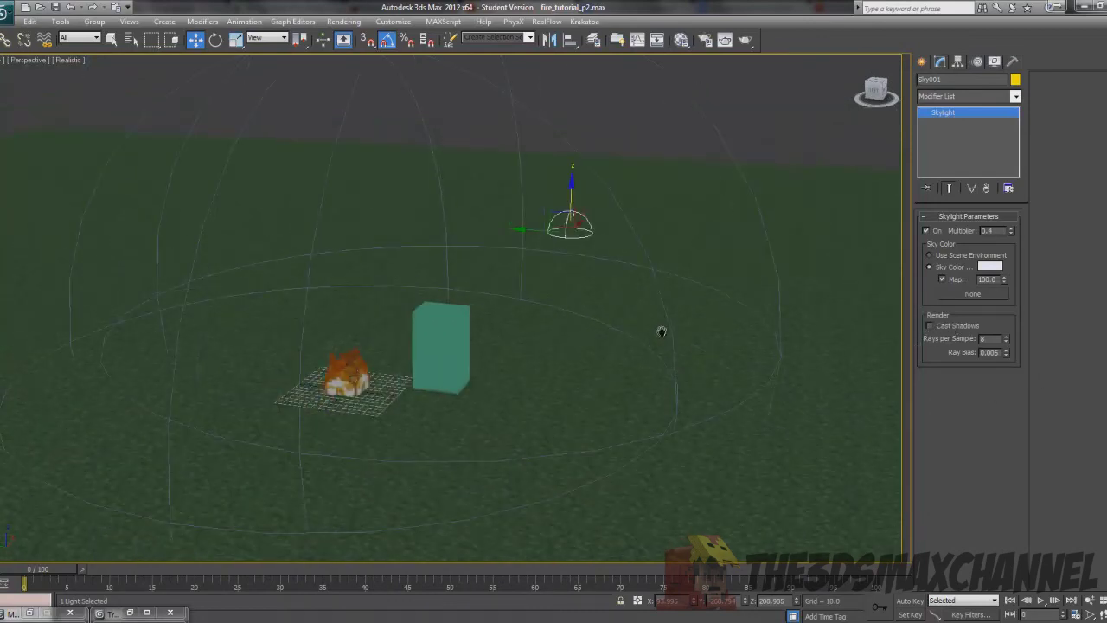
scroll(664, 349, up, 3)
middle_drag(663, 332, 650, 312)
scroll(650, 311, down, 4)
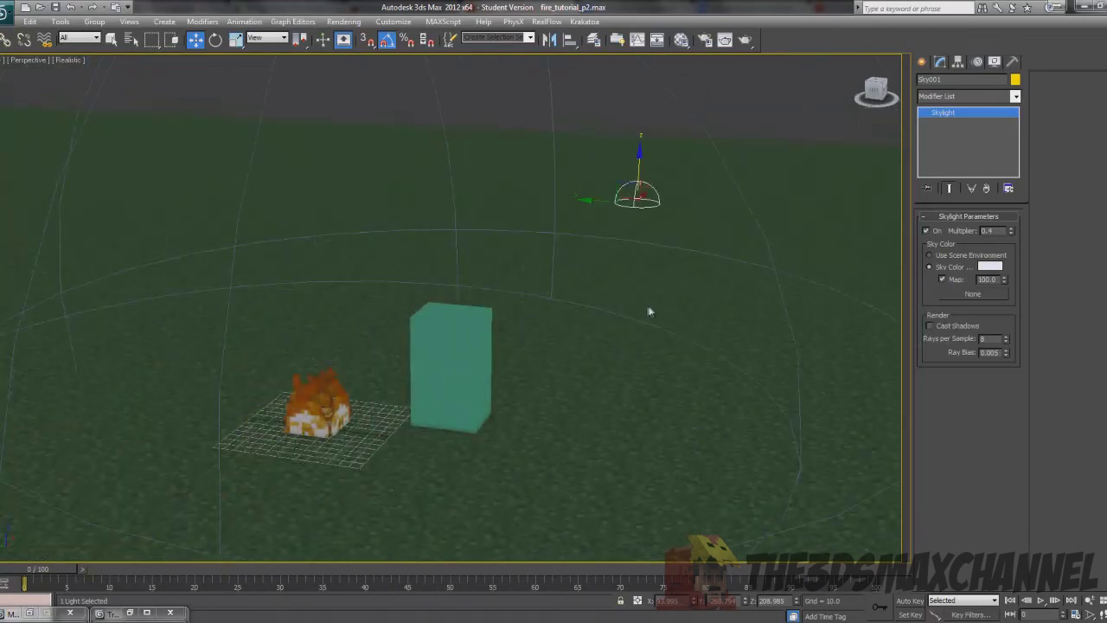
scroll(630, 316, up, 4)
scroll(579, 307, down, 3)
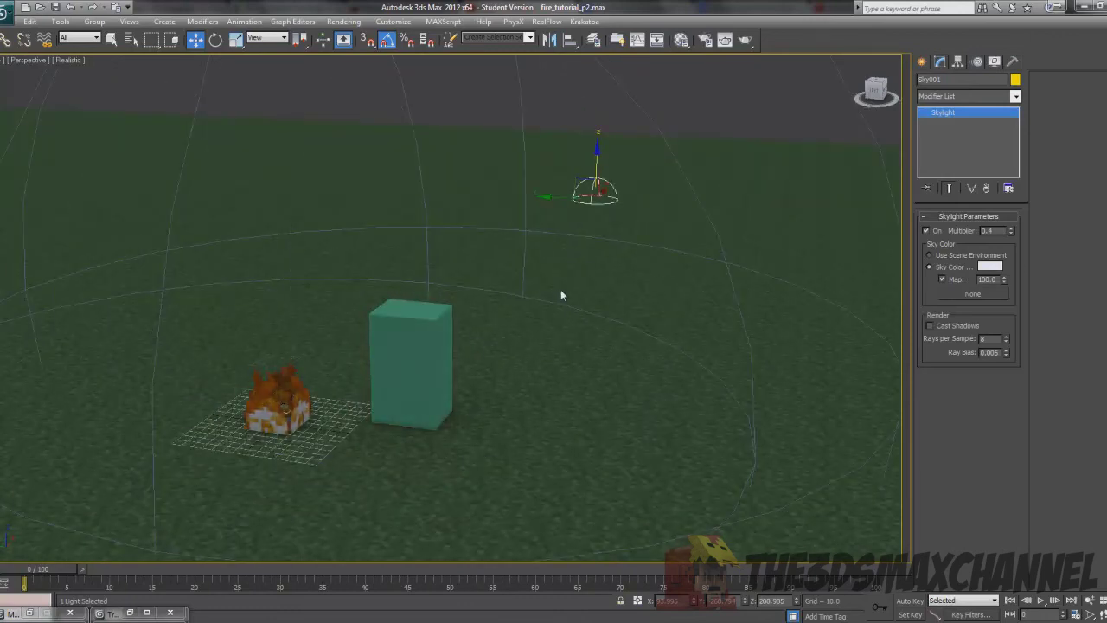
middle_drag(555, 265, 456, 275)
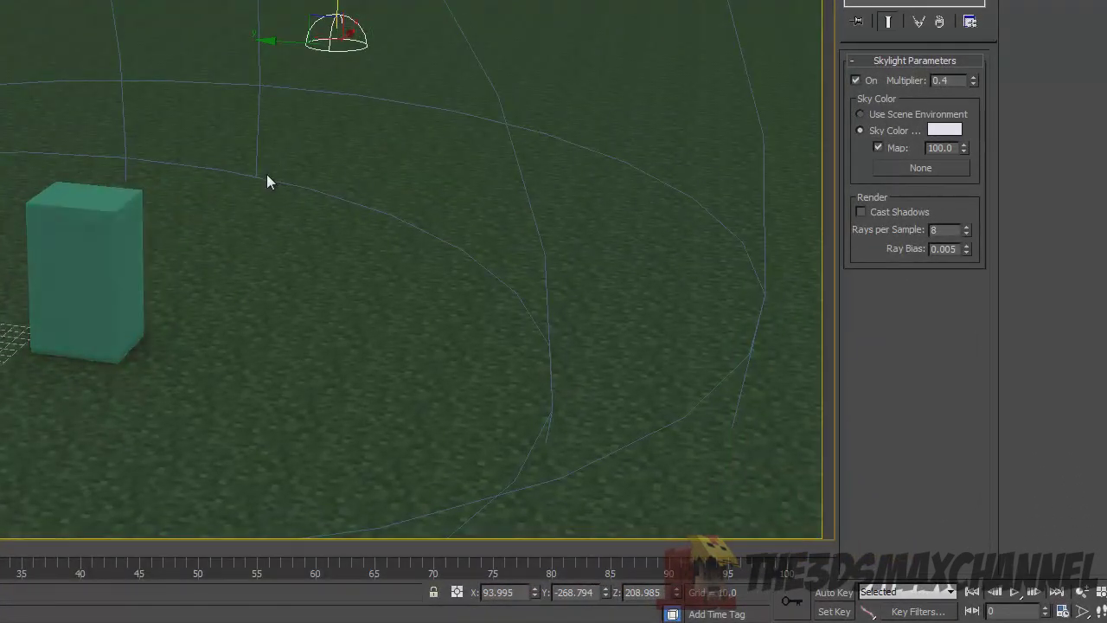